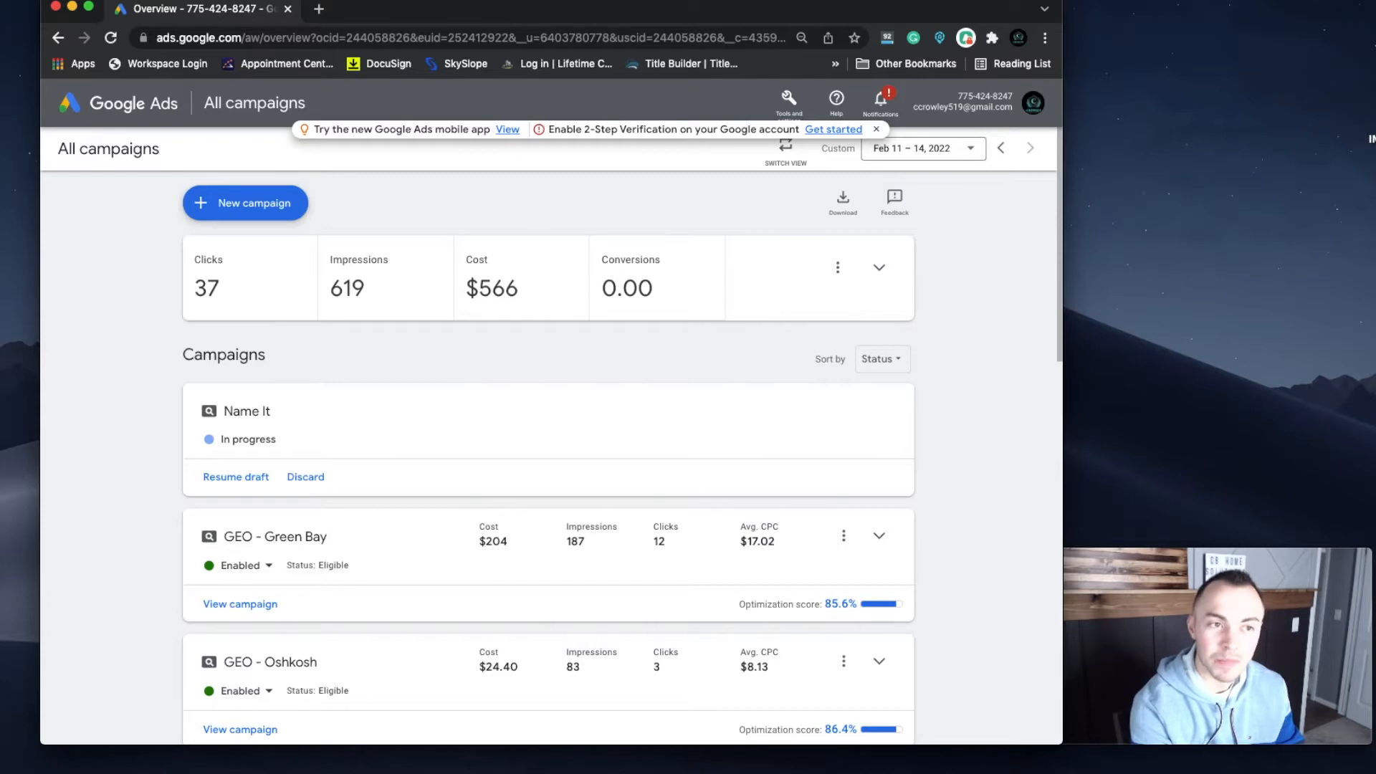
# Step: Switch the All campaigns page from the summary view to the full overview
pyautogui.scroll(-7, 791, 275)
pyautogui.scroll(7, 791, 274)
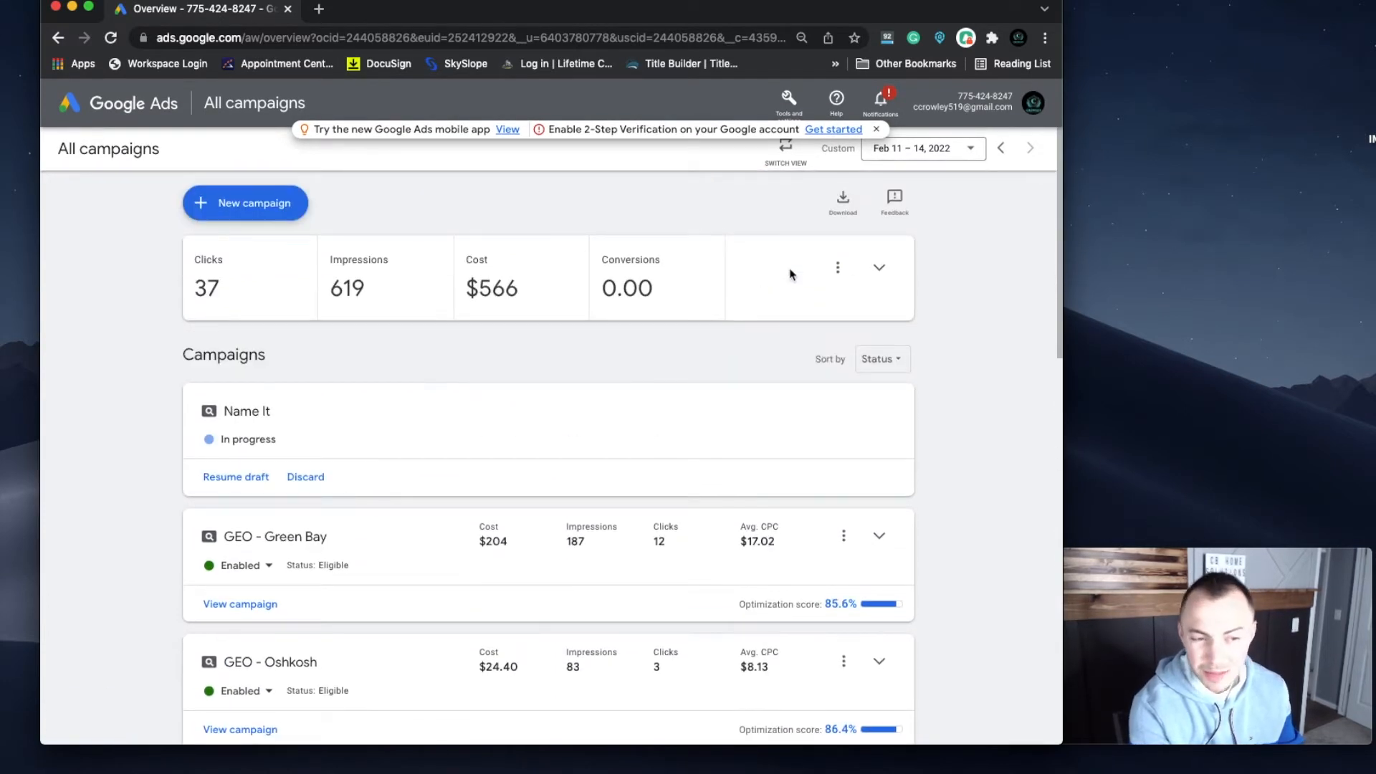
pyautogui.click(786, 150)
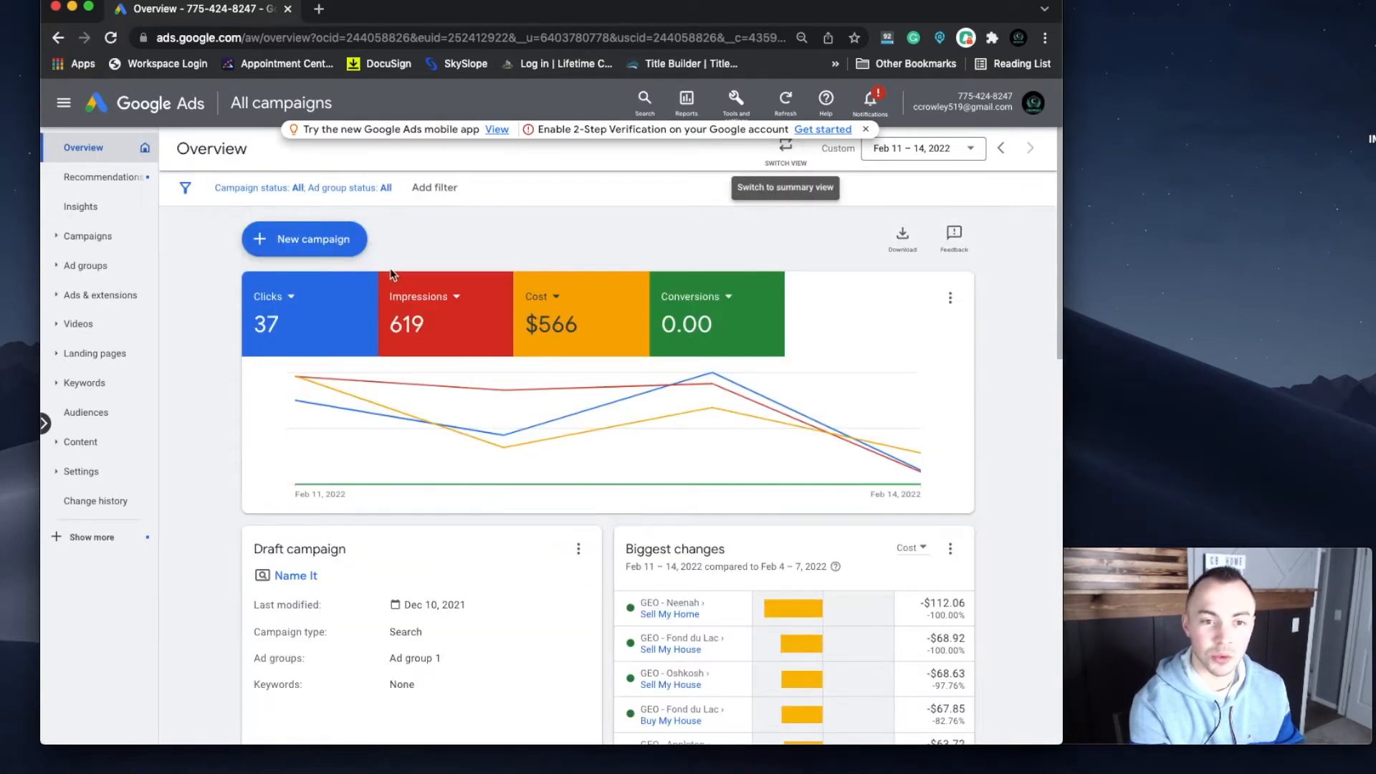
# Step: Replace the Impressions metric with Avg. CPC in the overview scorecards, and review the chart and campaign cards
pyautogui.scroll(-2, 392, 276)
pyautogui.scroll(2, 392, 276)
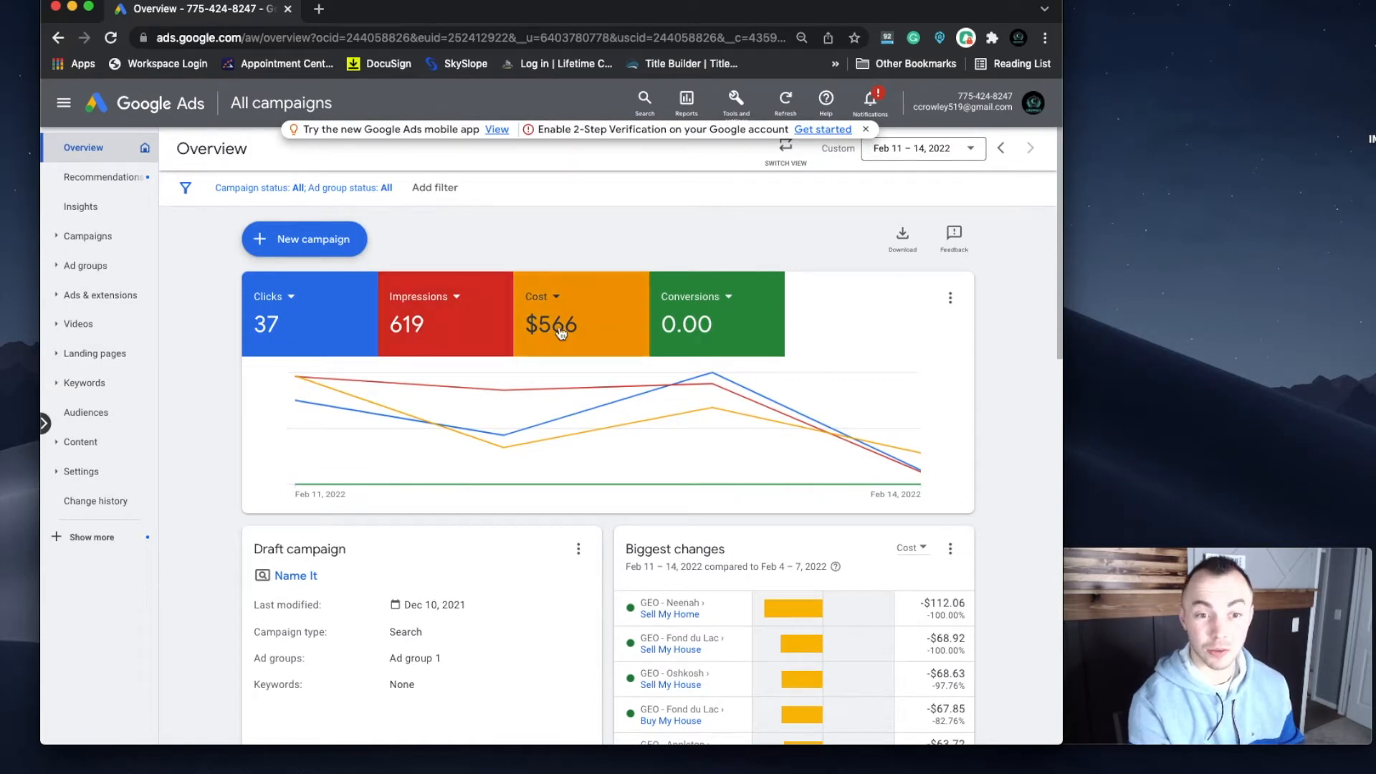
pyautogui.moveTo(551, 326)
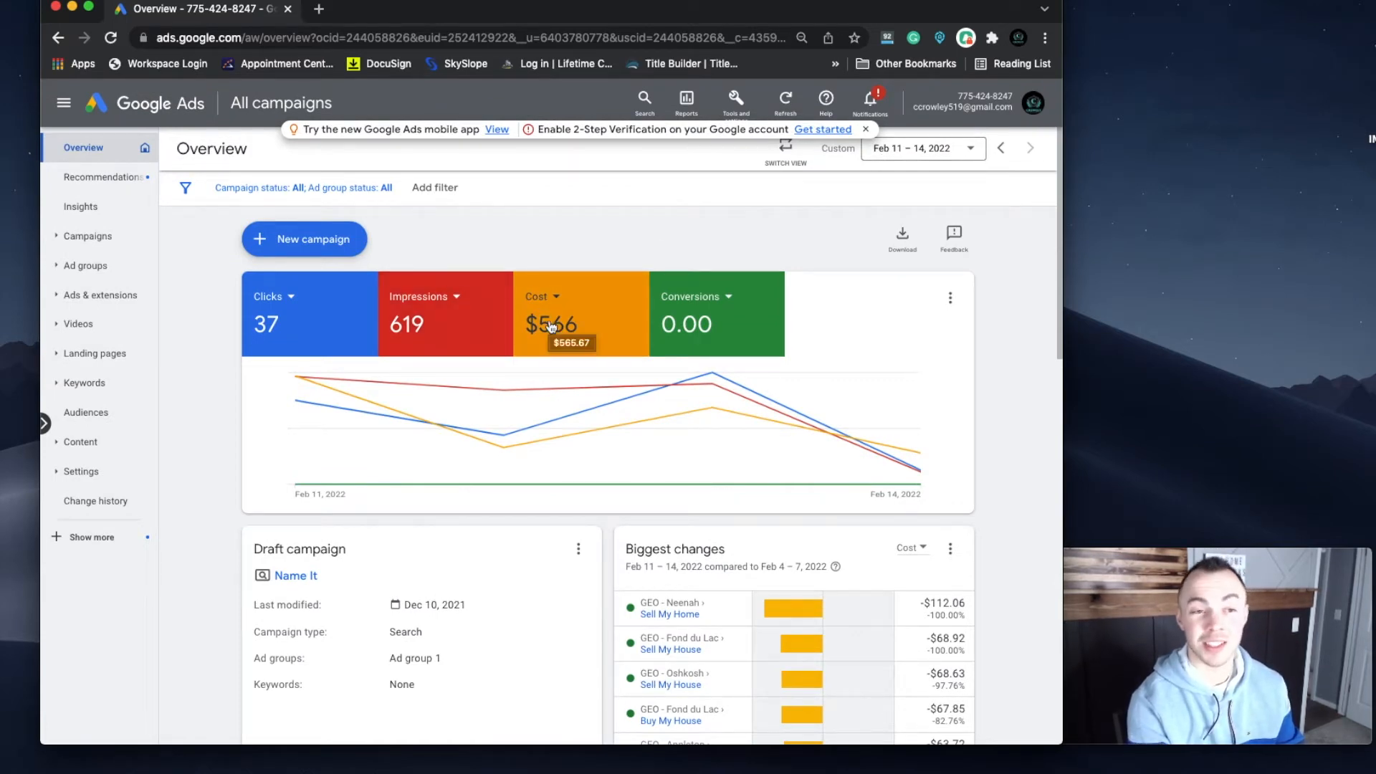
pyautogui.click(457, 297)
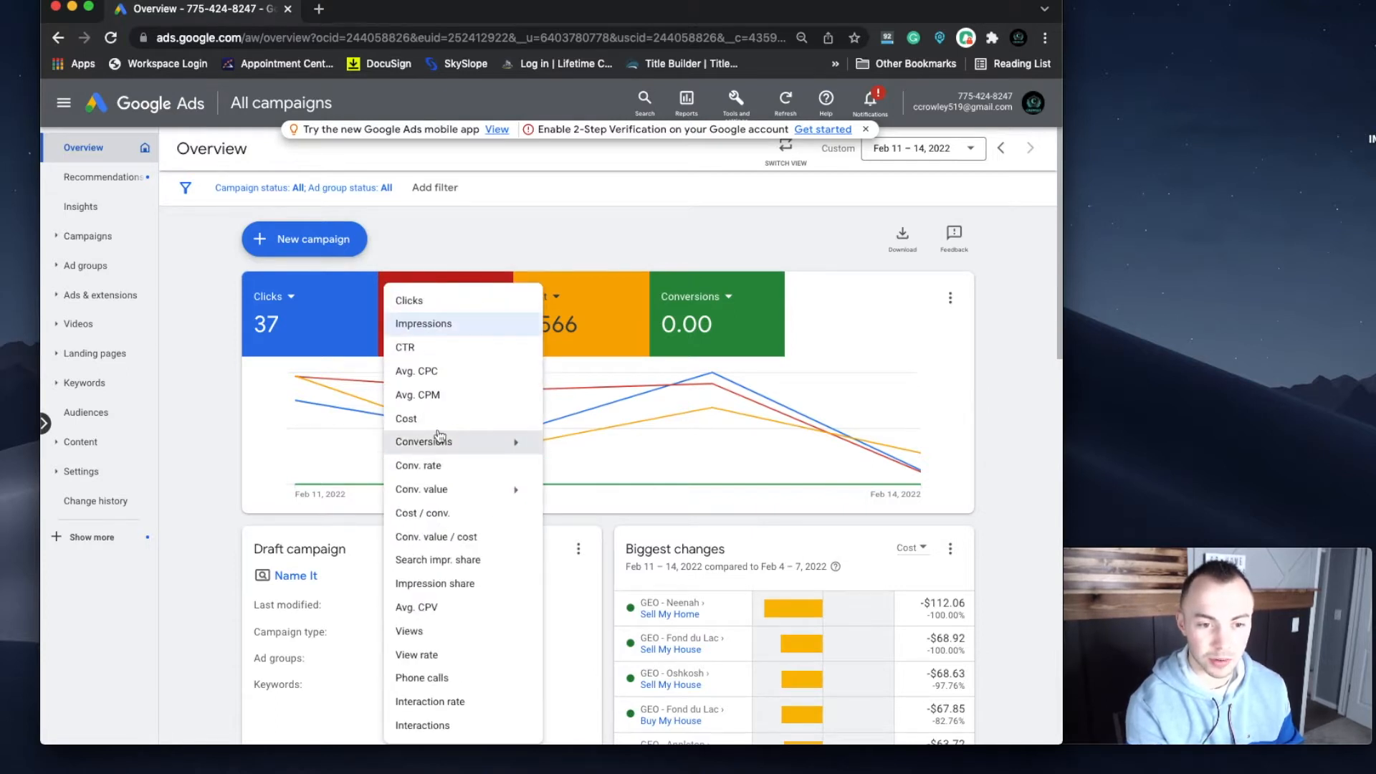
pyautogui.click(426, 371)
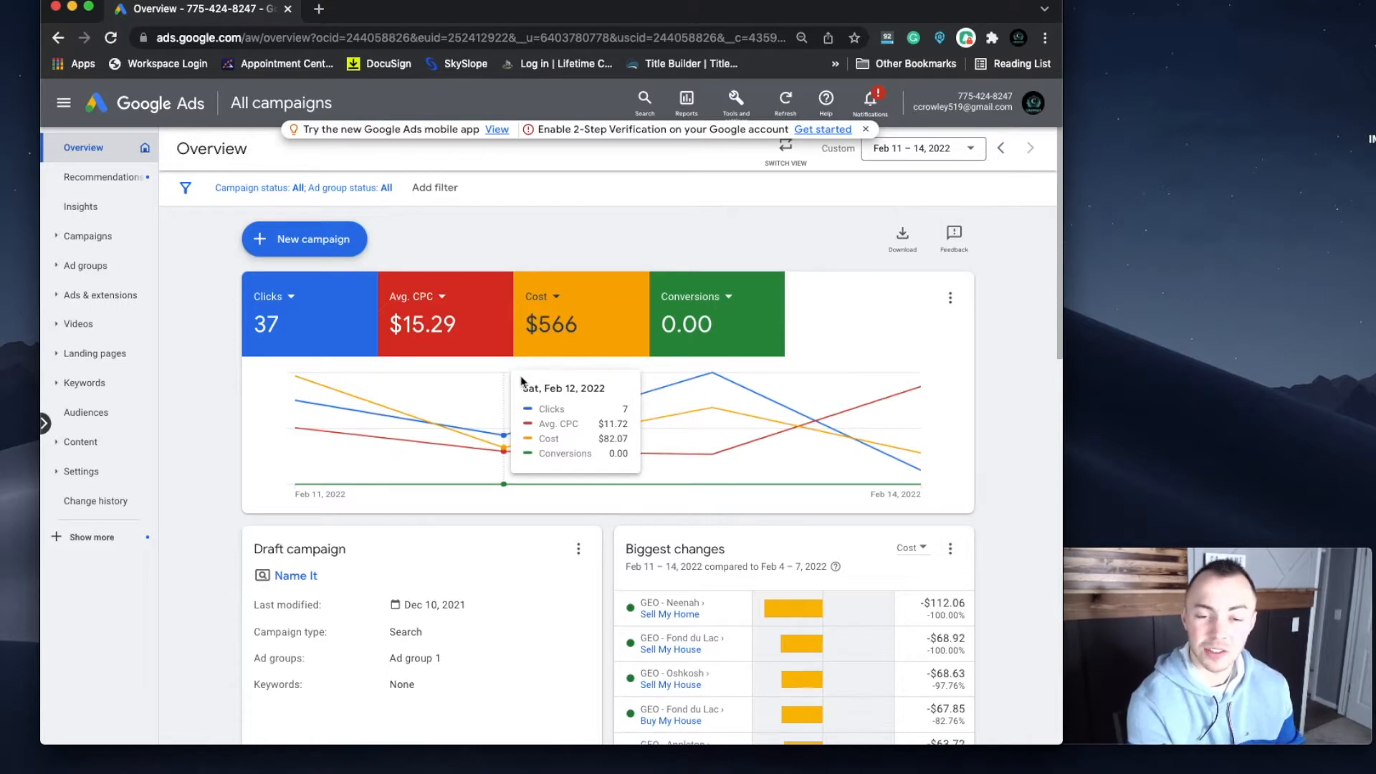
pyautogui.scroll(-4, 556, 231)
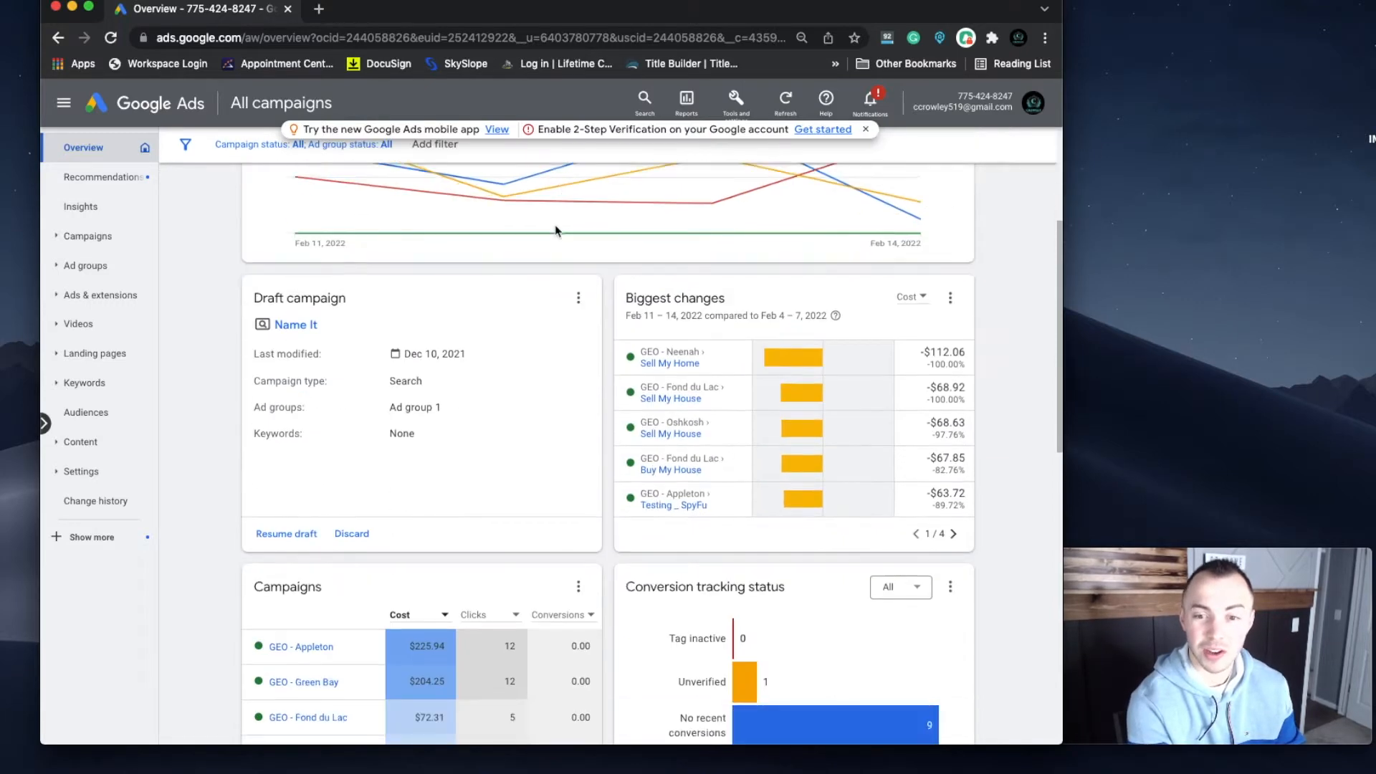
pyautogui.scroll(-2, 556, 231)
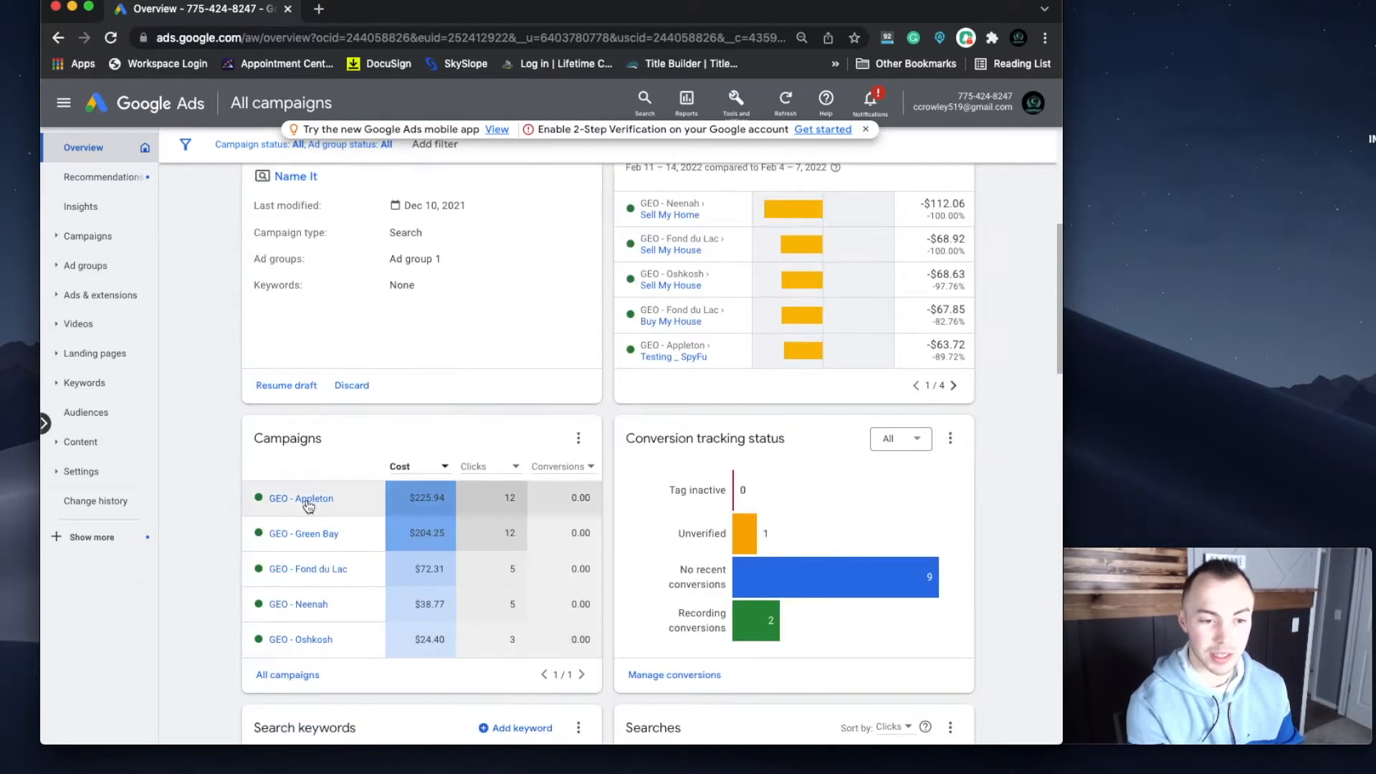
pyautogui.moveTo(309, 500)
pyautogui.scroll(-4, 326, 521)
pyautogui.scroll(10, 328, 525)
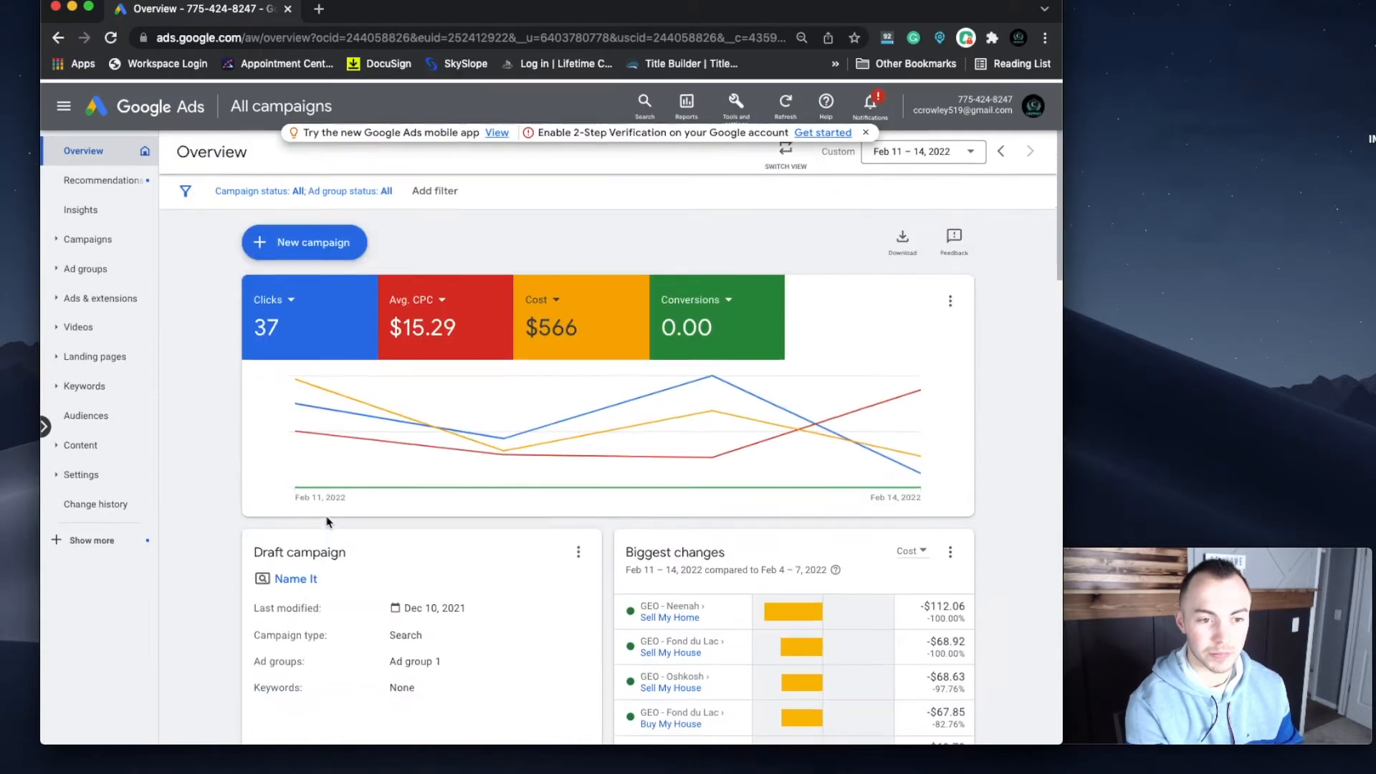
# Step: Start creating a new campaign from the Campaigns page
pyautogui.click(90, 237)
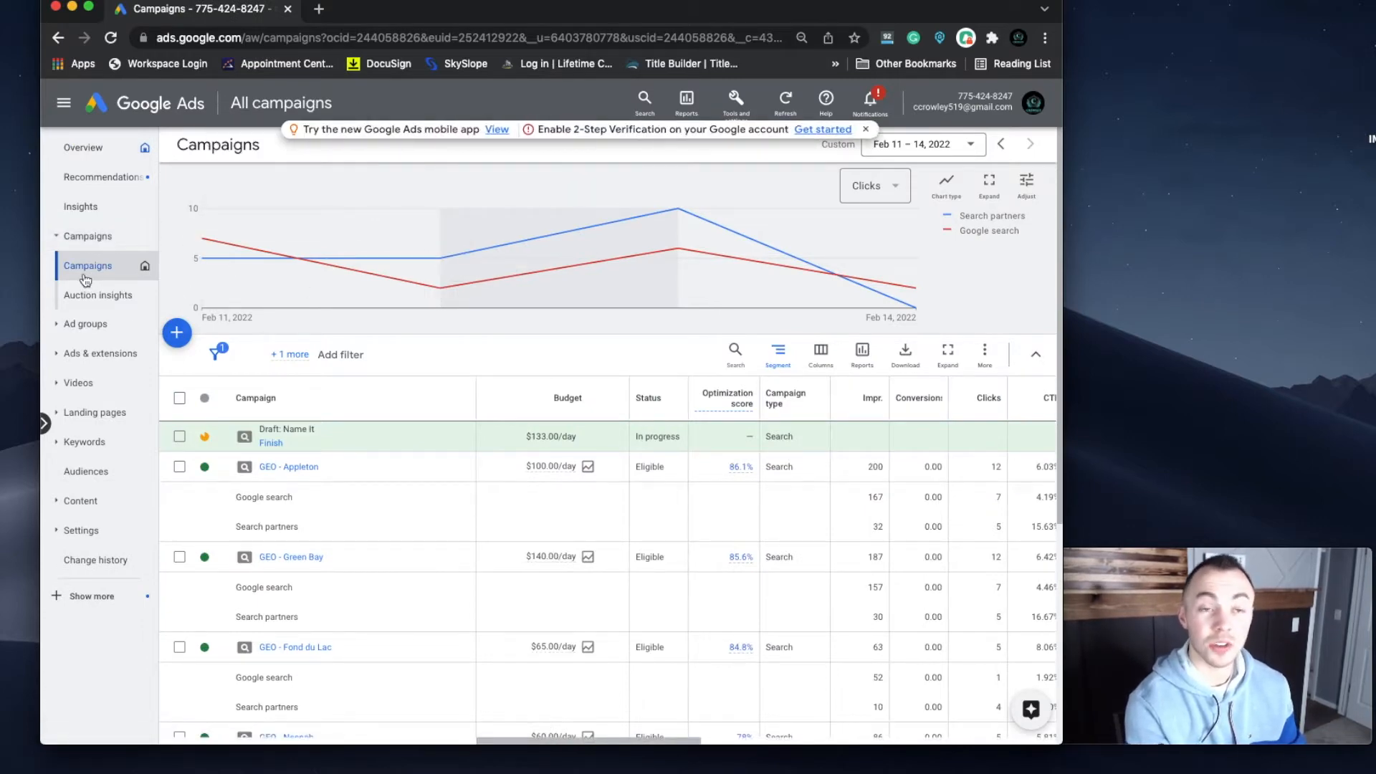
pyautogui.click(177, 333)
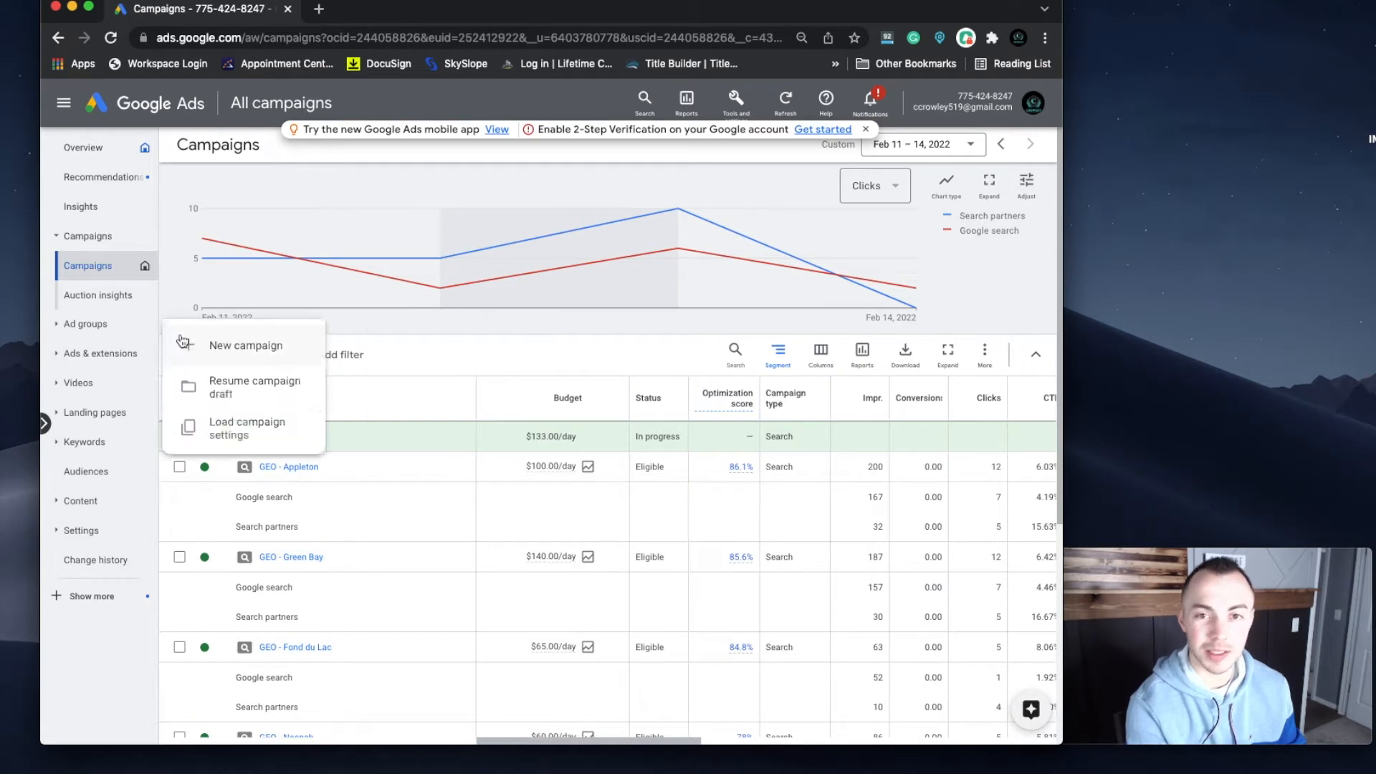
pyautogui.click(259, 348)
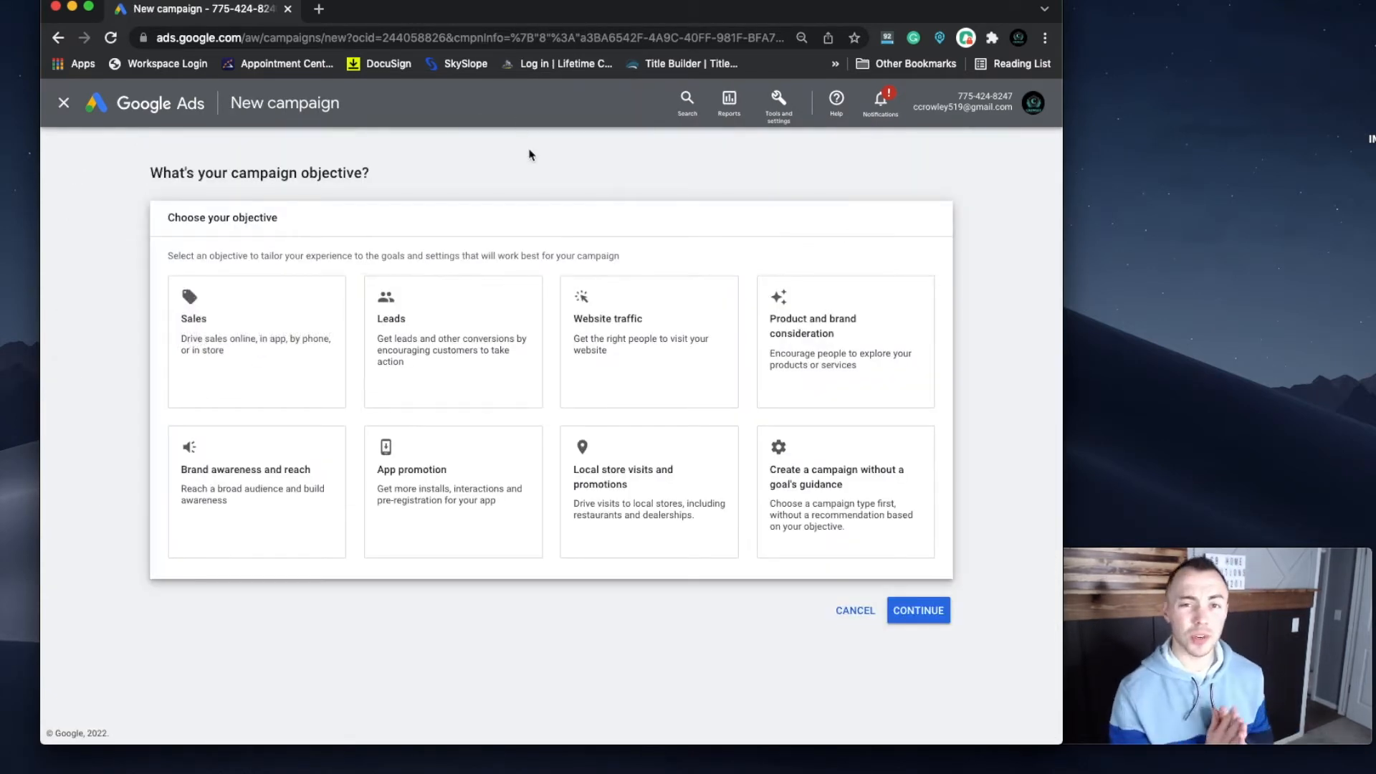
# Step: Choose Leads as the new campaign's objective
pyautogui.click(432, 324)
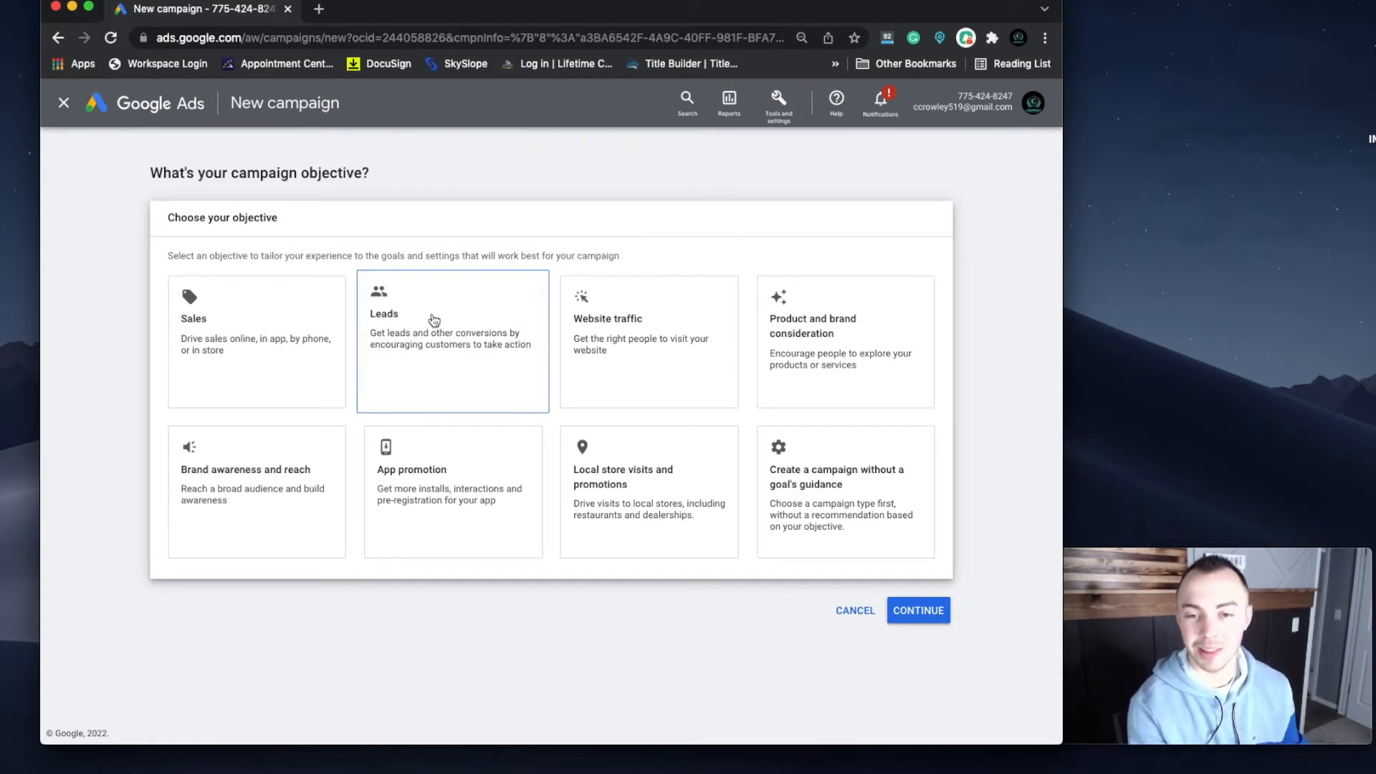
pyautogui.click(265, 321)
pyautogui.click(722, 323)
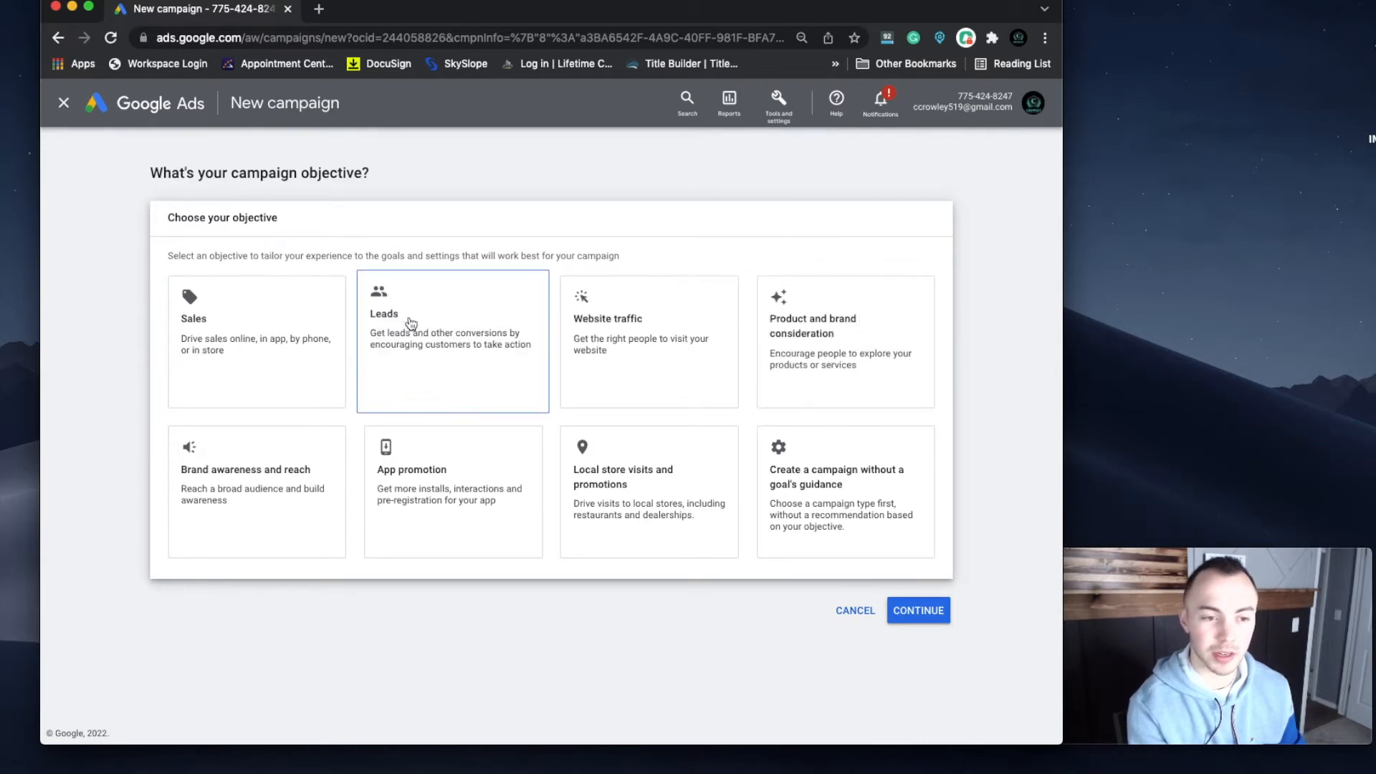
pyautogui.click(437, 322)
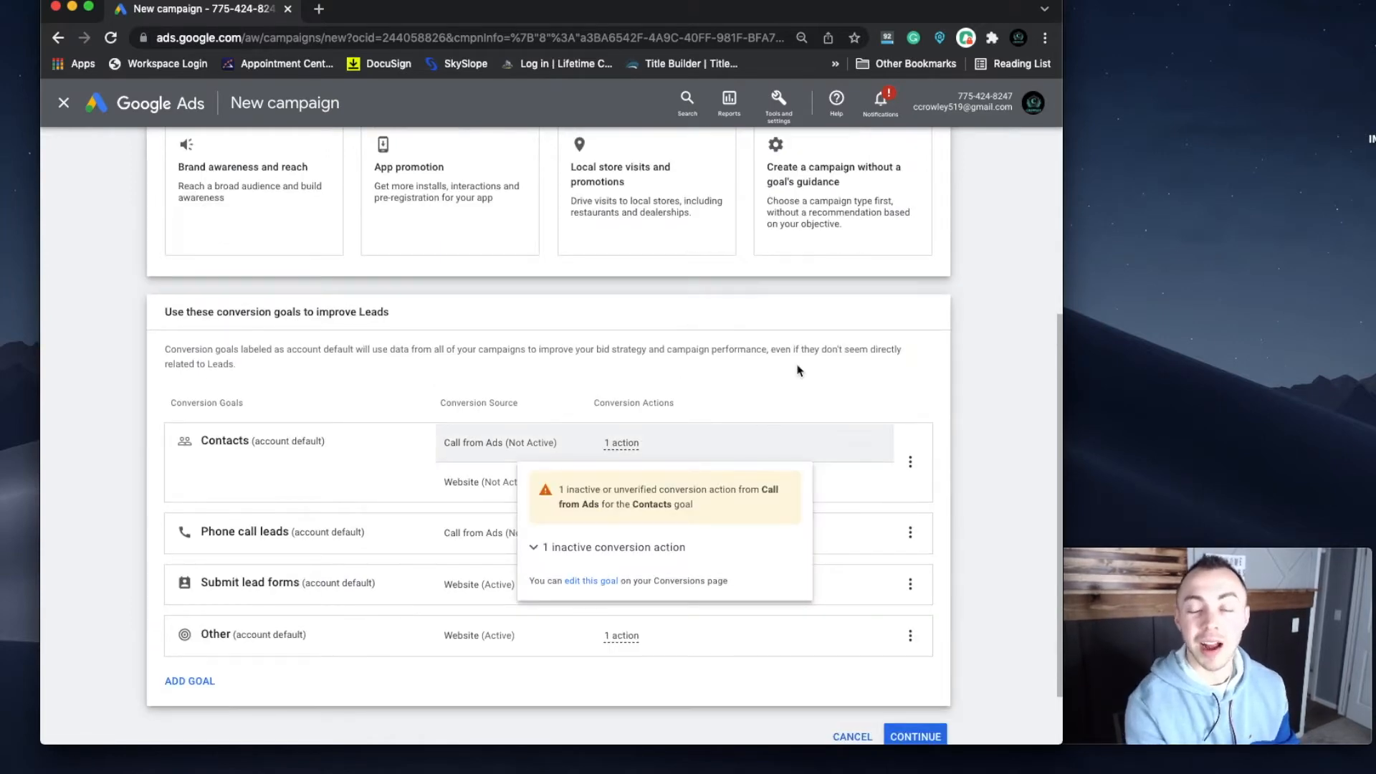
# Step: Review the conversion goals offered for Leads, including Contacts, Phone call leads, Submit lead forms and Other
pyautogui.scroll(1, 459, 299)
pyautogui.scroll(-1, 462, 316)
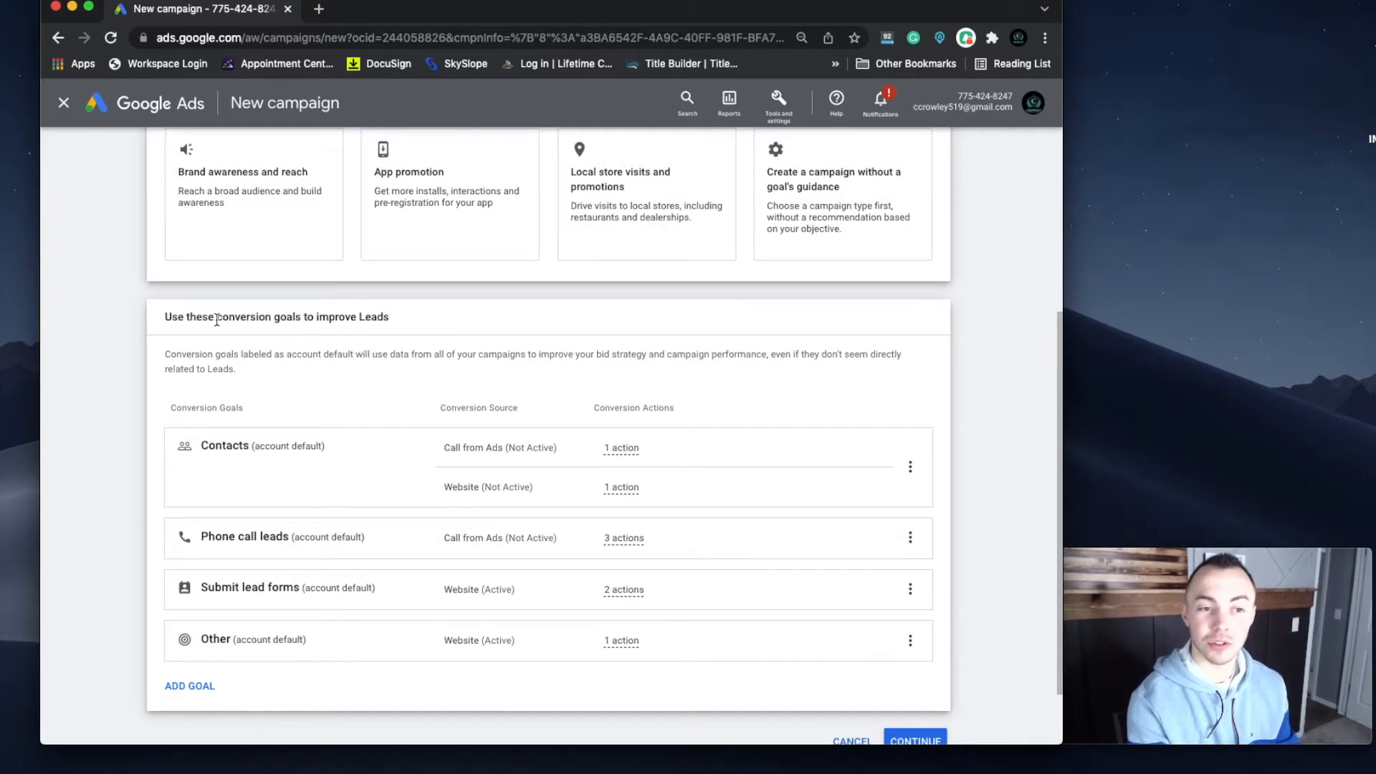
pyautogui.scroll(-1, 216, 319)
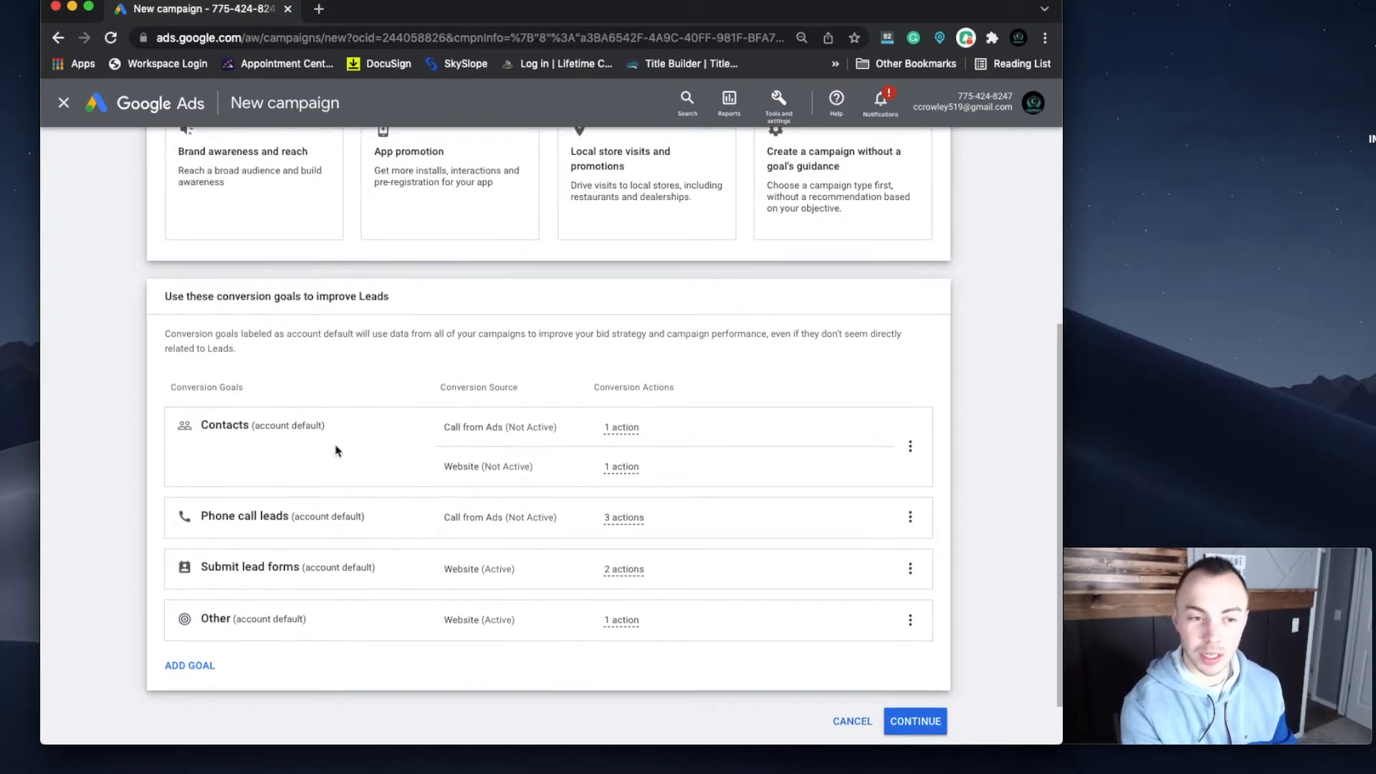
pyautogui.moveTo(233, 418); pyautogui.dragTo(175, 423)
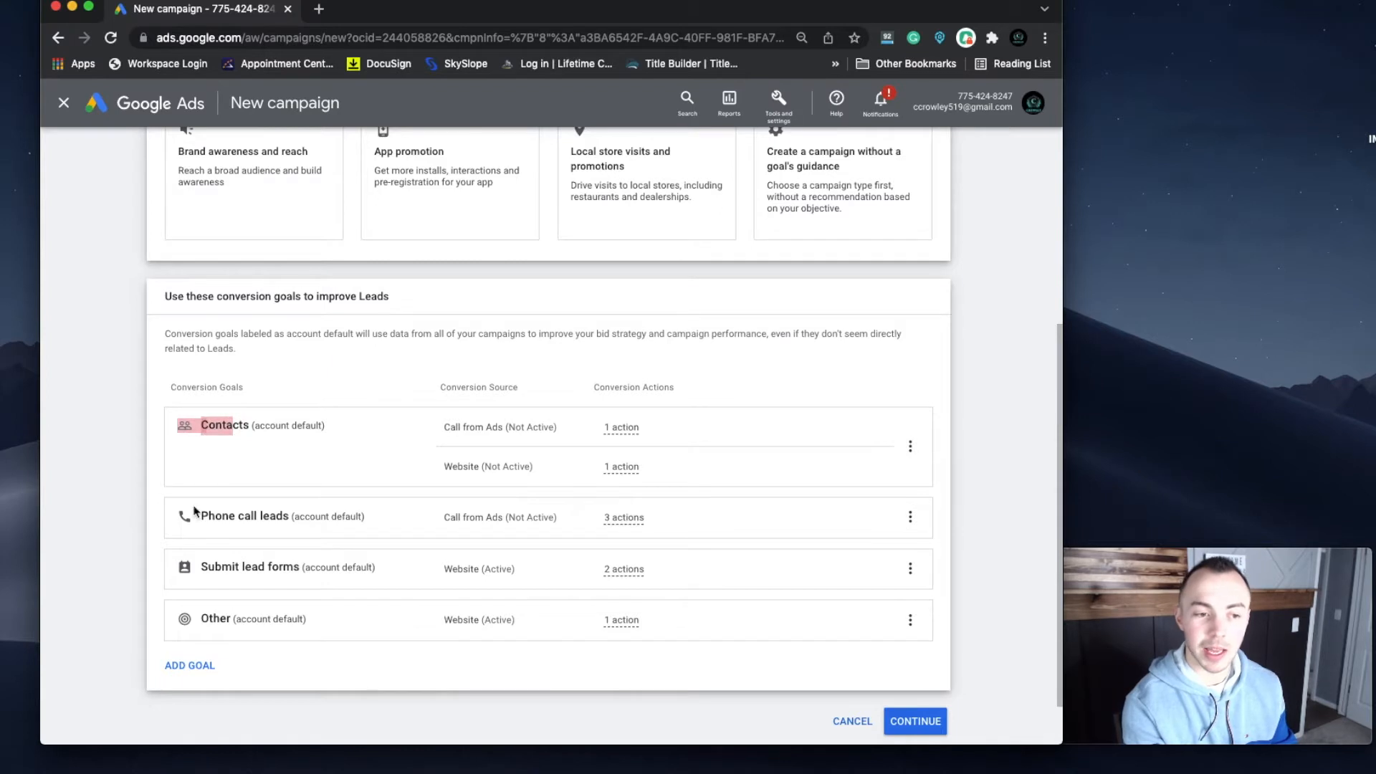
pyautogui.scroll(-1, 268, 515)
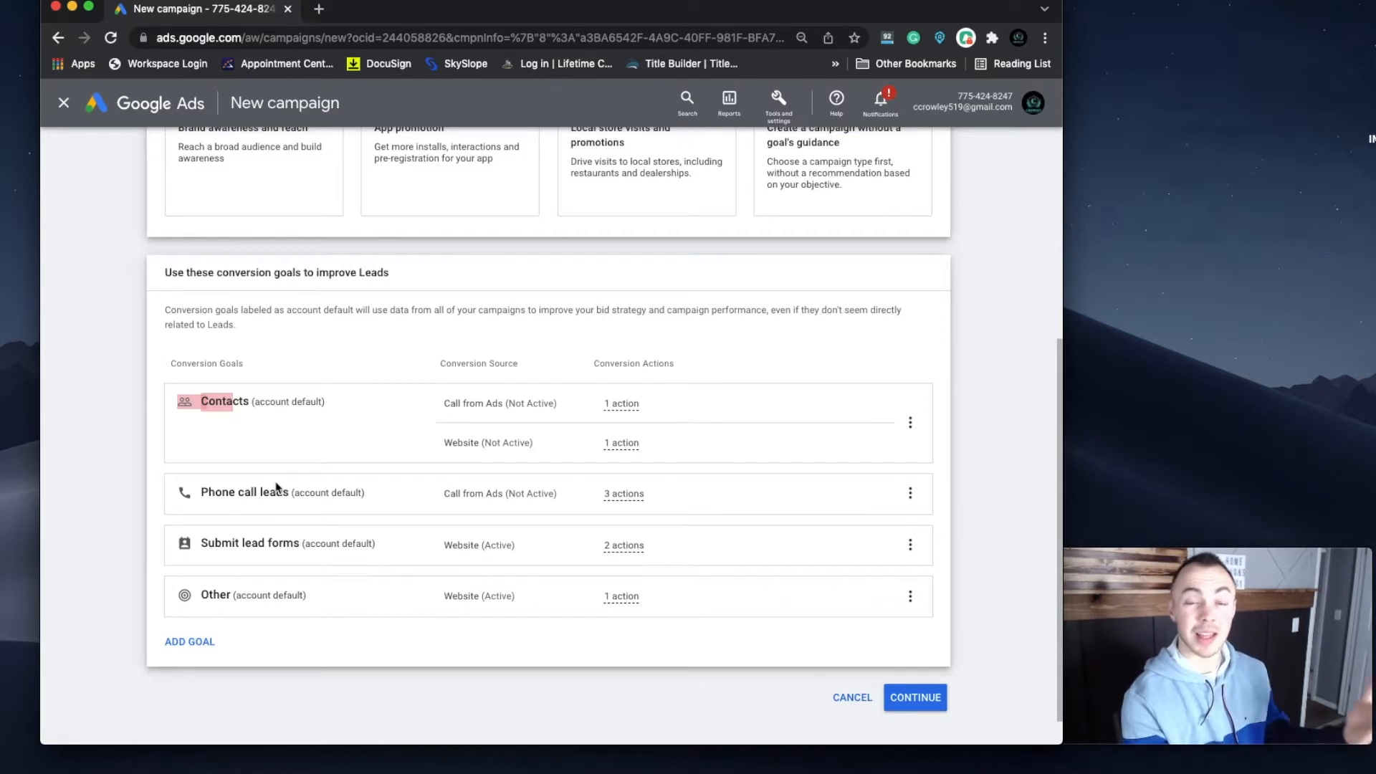
pyautogui.scroll(-1, 215, 545)
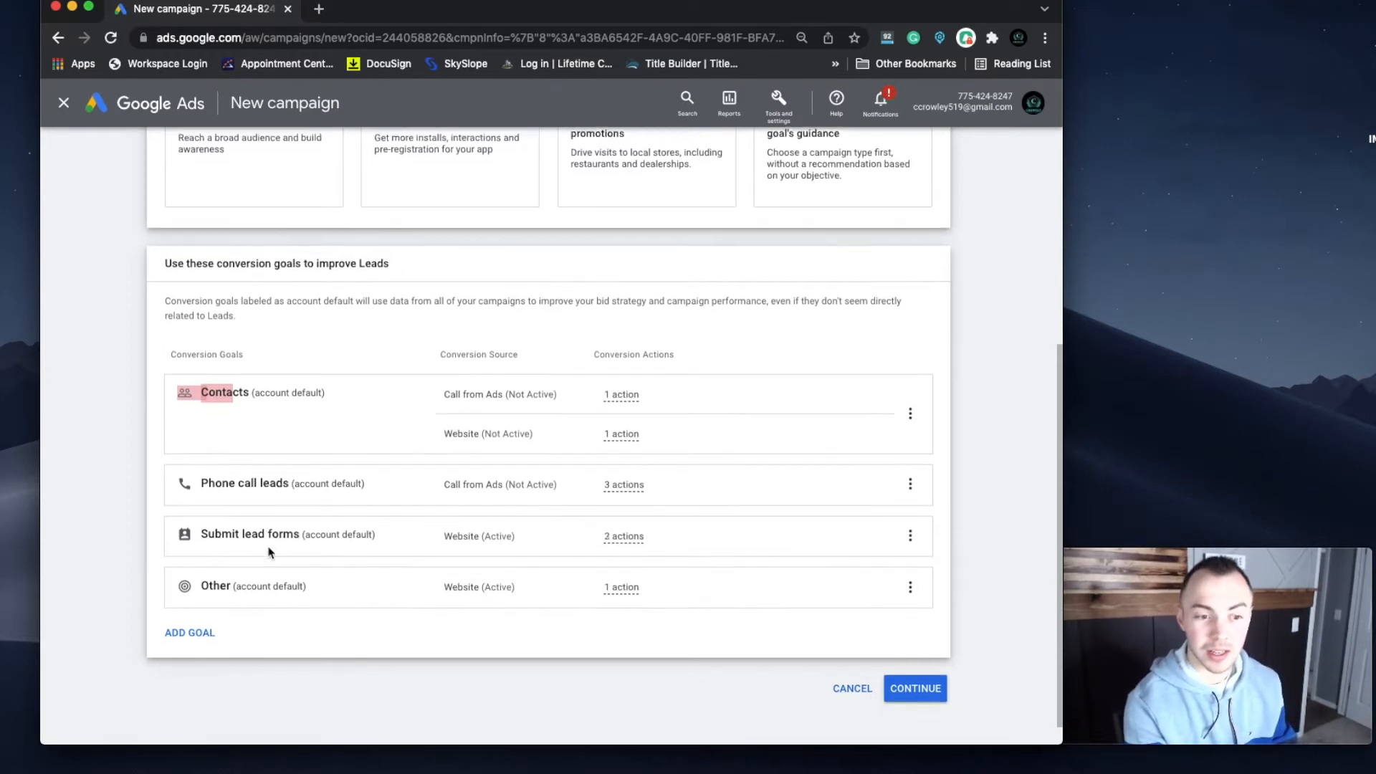
pyautogui.moveTo(219, 575); pyautogui.dragTo(208, 575)
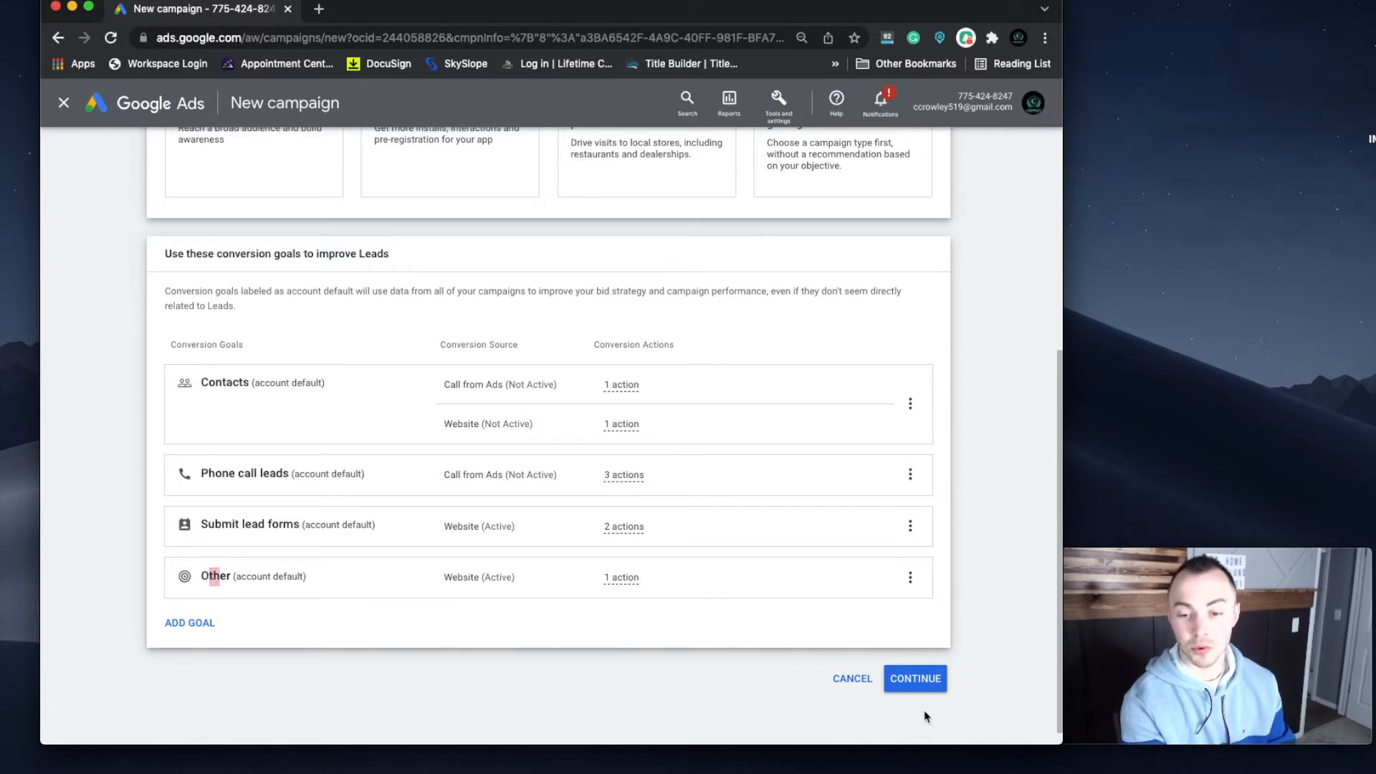
# Step: Accept the account-default conversion goals, choose Search as the campaign type and continue to the campaign settings
pyautogui.click(924, 687)
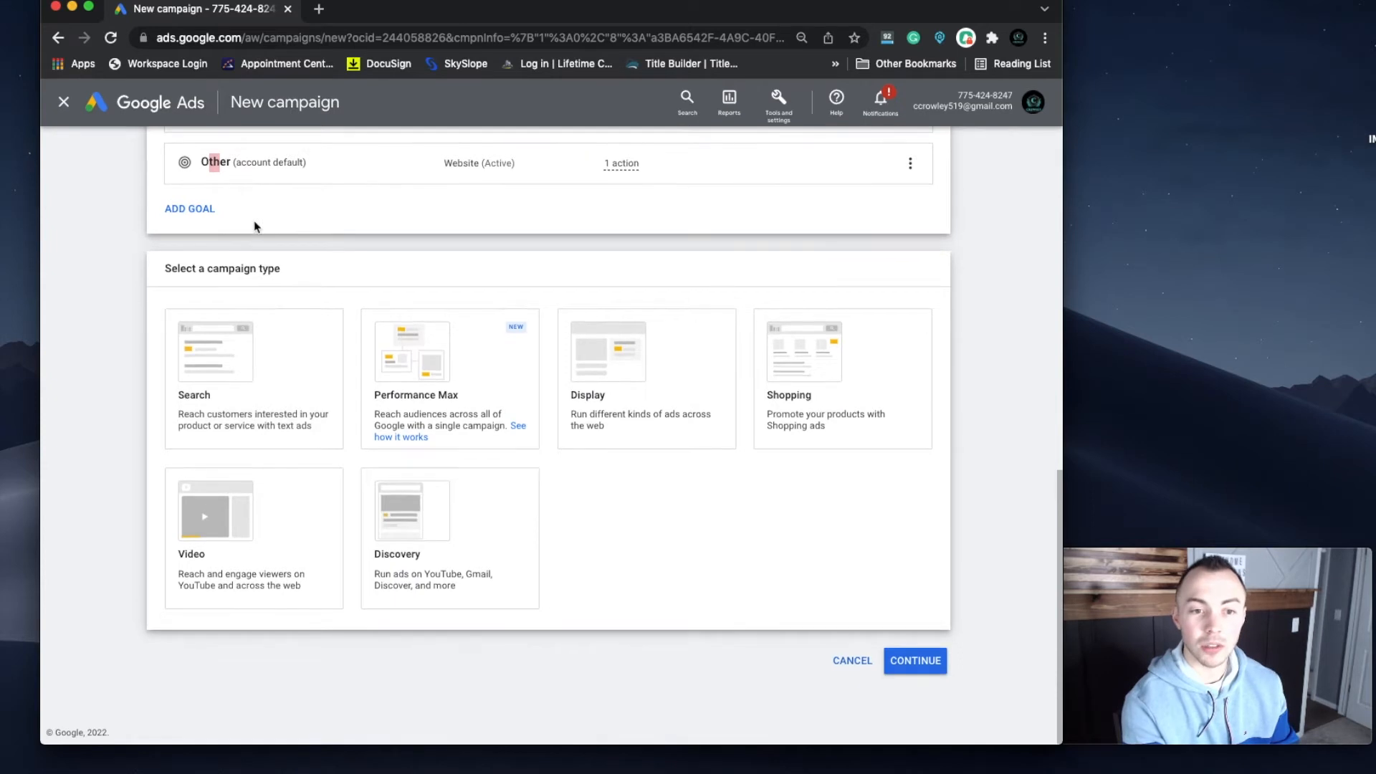
pyautogui.click(247, 340)
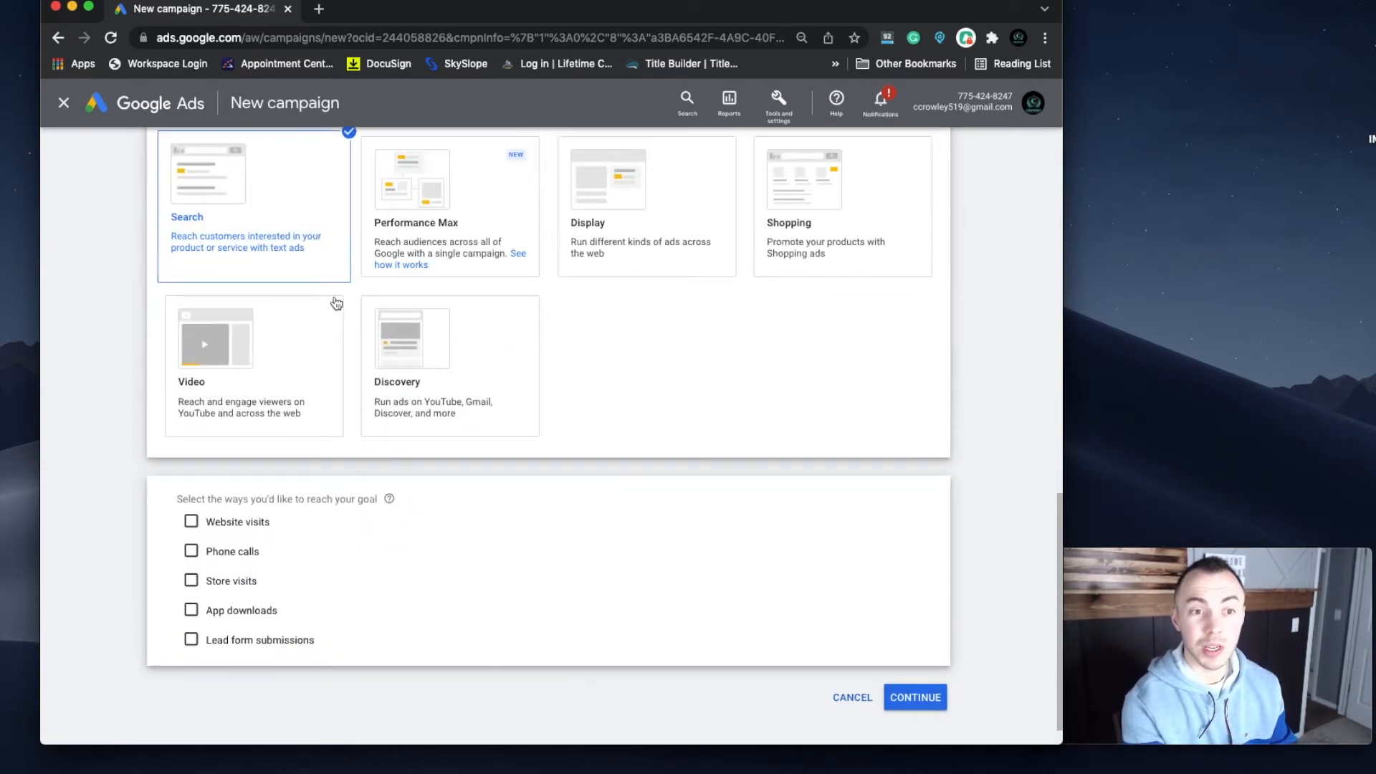
pyautogui.click(915, 697)
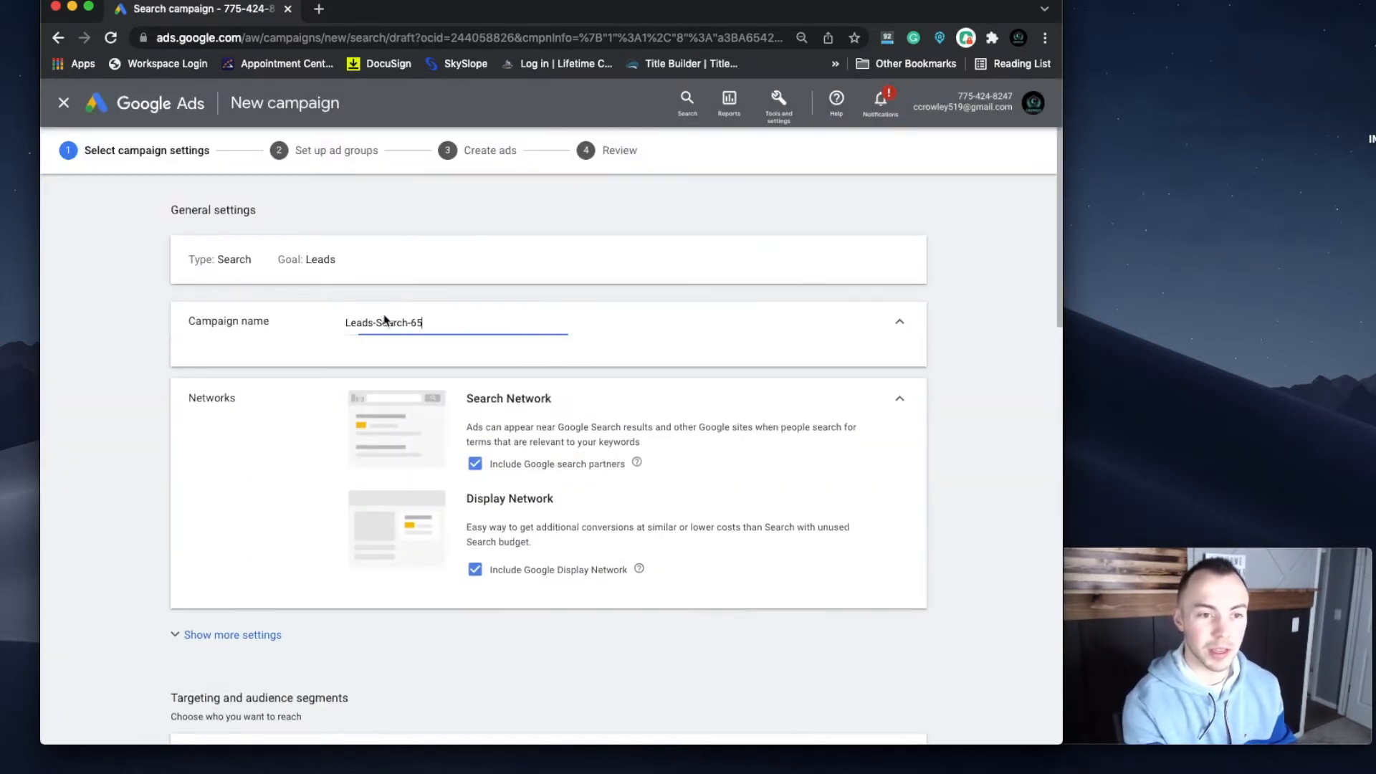
# Step: Name the campaign "Wisconsin - State Wide Campaign"
pyautogui.tripleClick(385, 321)
pyautogui.press('BackSpace')
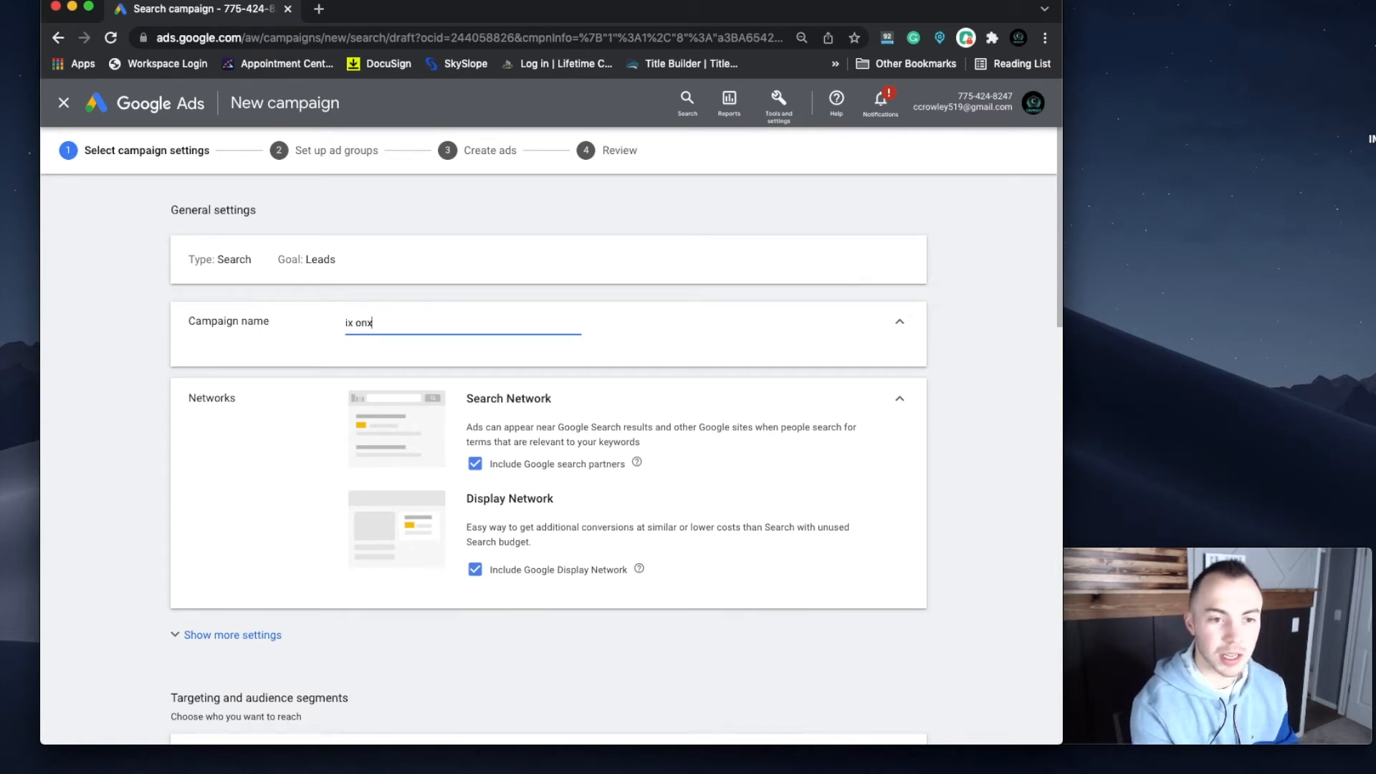
pyautogui.write('Wisconsin - State Wide Campaign')
pyautogui.click(493, 493)
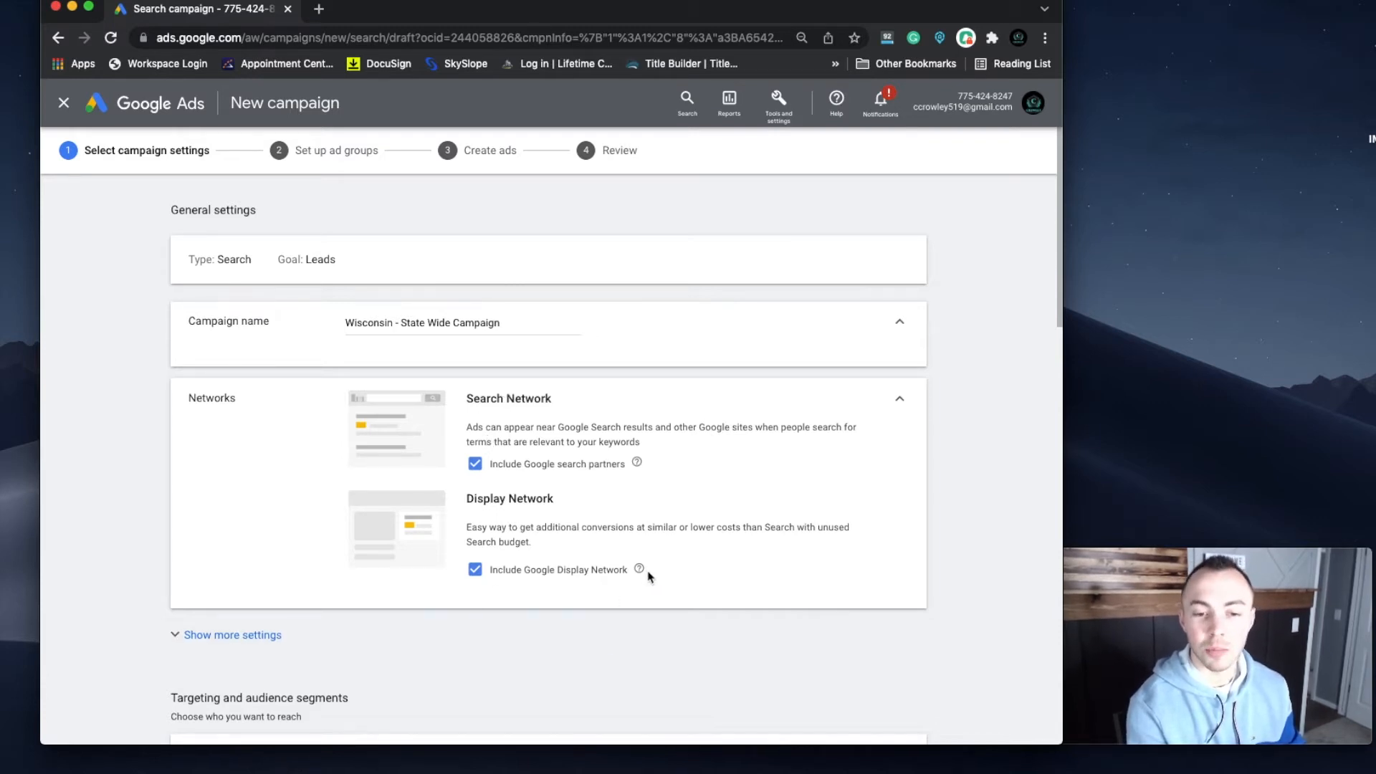
# Step: Exclude Google search partners and the Google Display Network from the campaign's networks, and read the Search Network description
pyautogui.moveTo(642, 570)
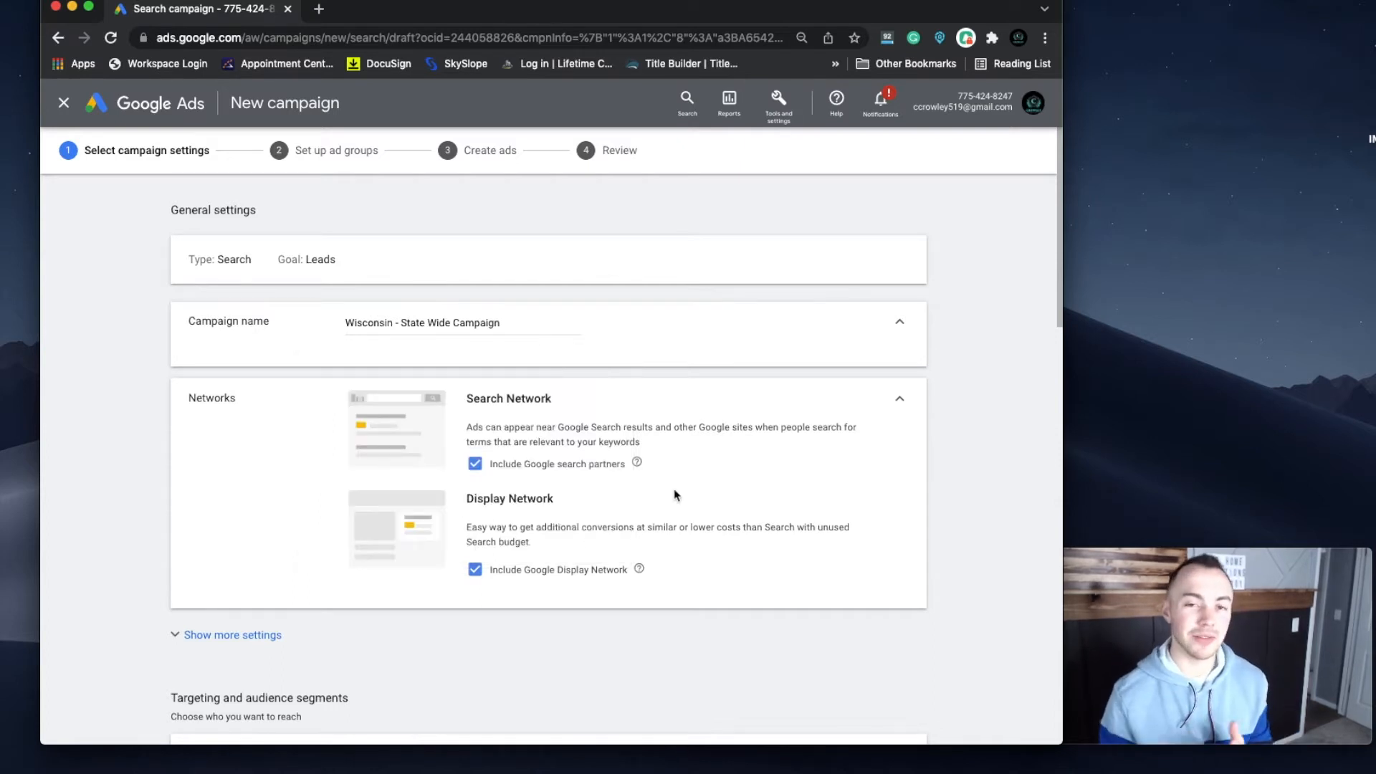
pyautogui.click(475, 569)
pyautogui.click(475, 464)
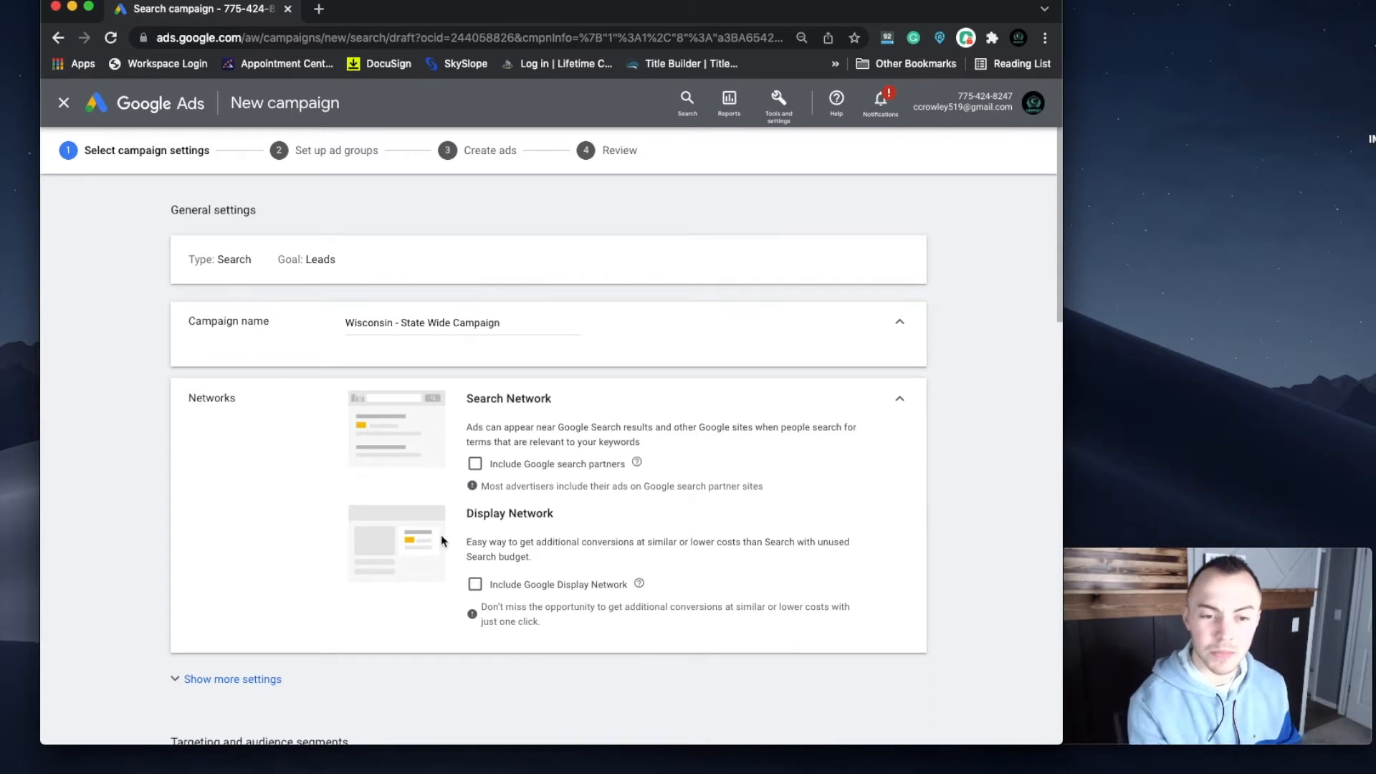
pyautogui.moveTo(479, 398); pyautogui.dragTo(563, 404)
pyautogui.click(564, 405)
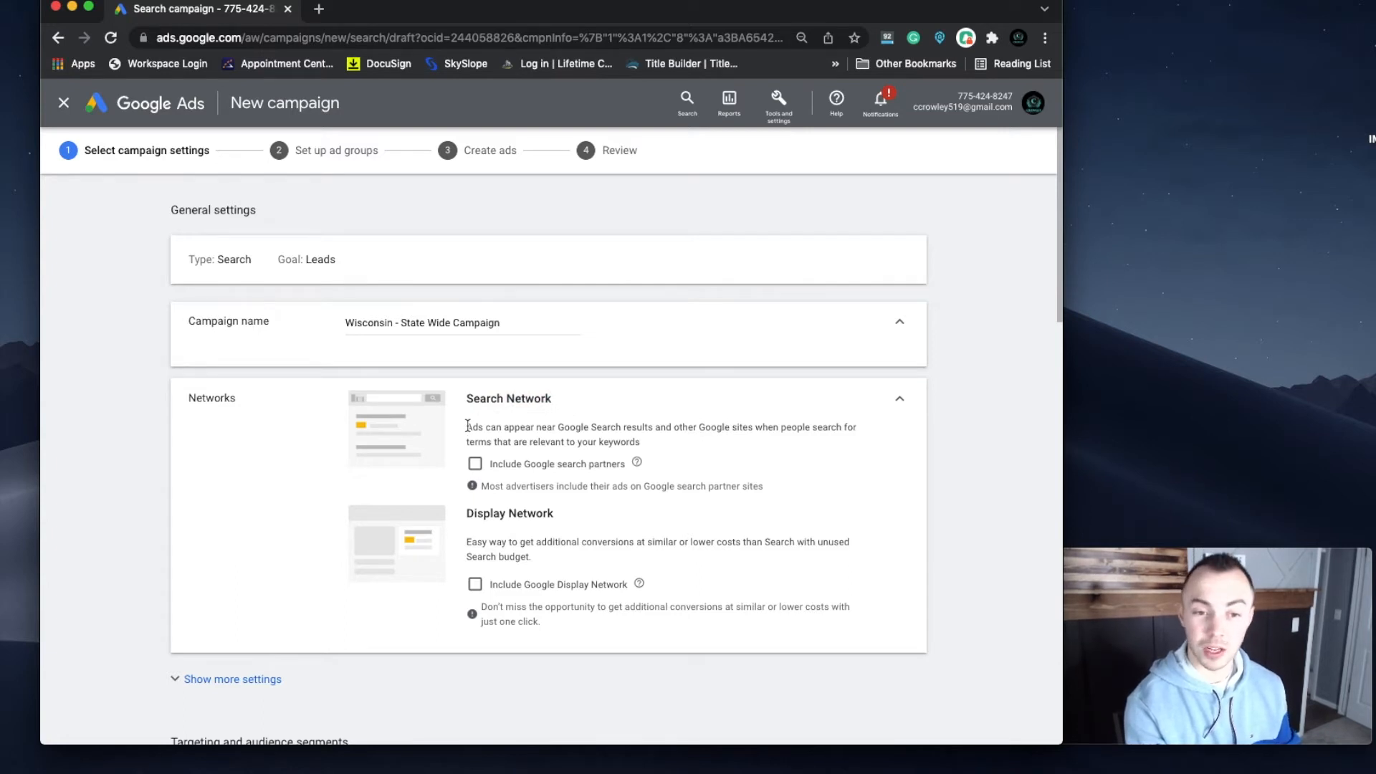
pyautogui.moveTo(467, 402); pyautogui.dragTo(592, 445)
pyautogui.click(516, 441)
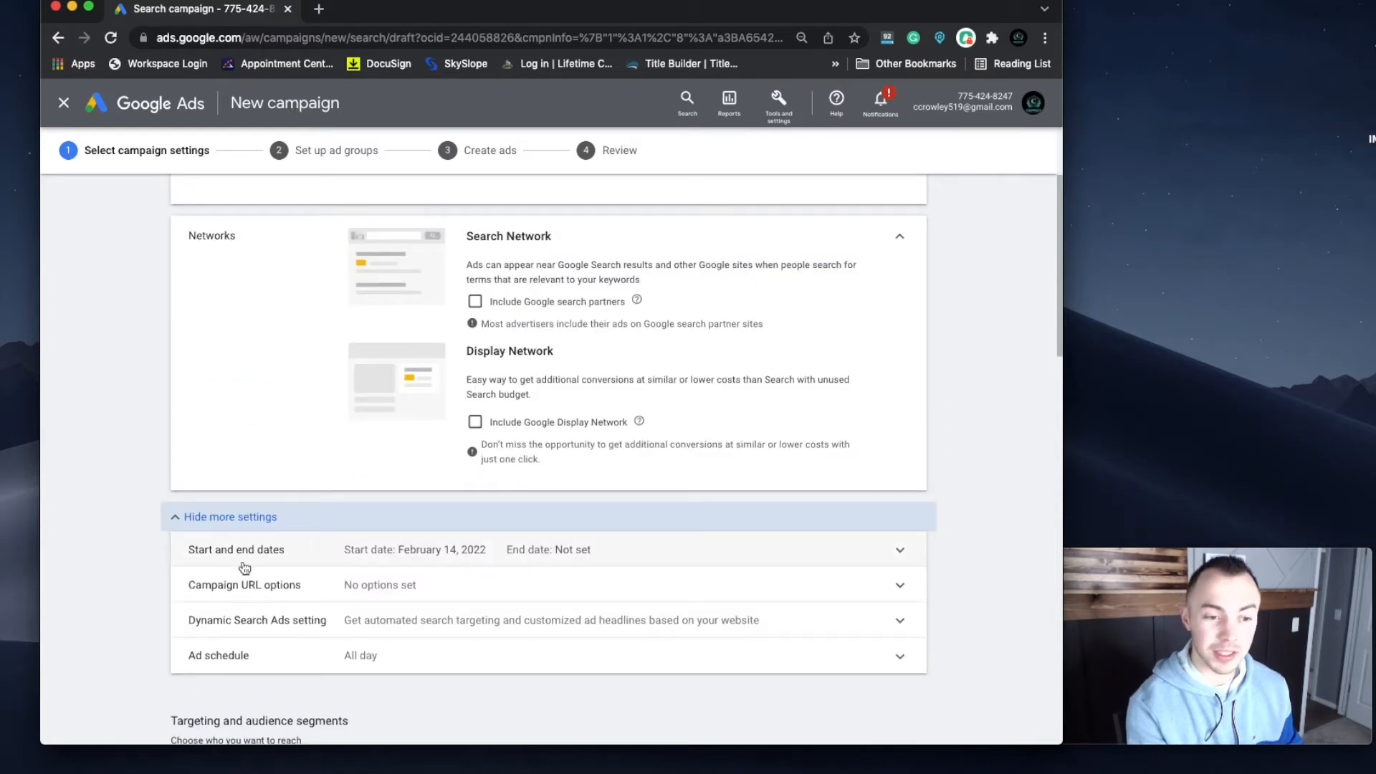
# Step: Look through the additional campaign settings, inspect the Dynamic Search Ads setting and collapse it unchanged
pyautogui.scroll(-1, 444, 559)
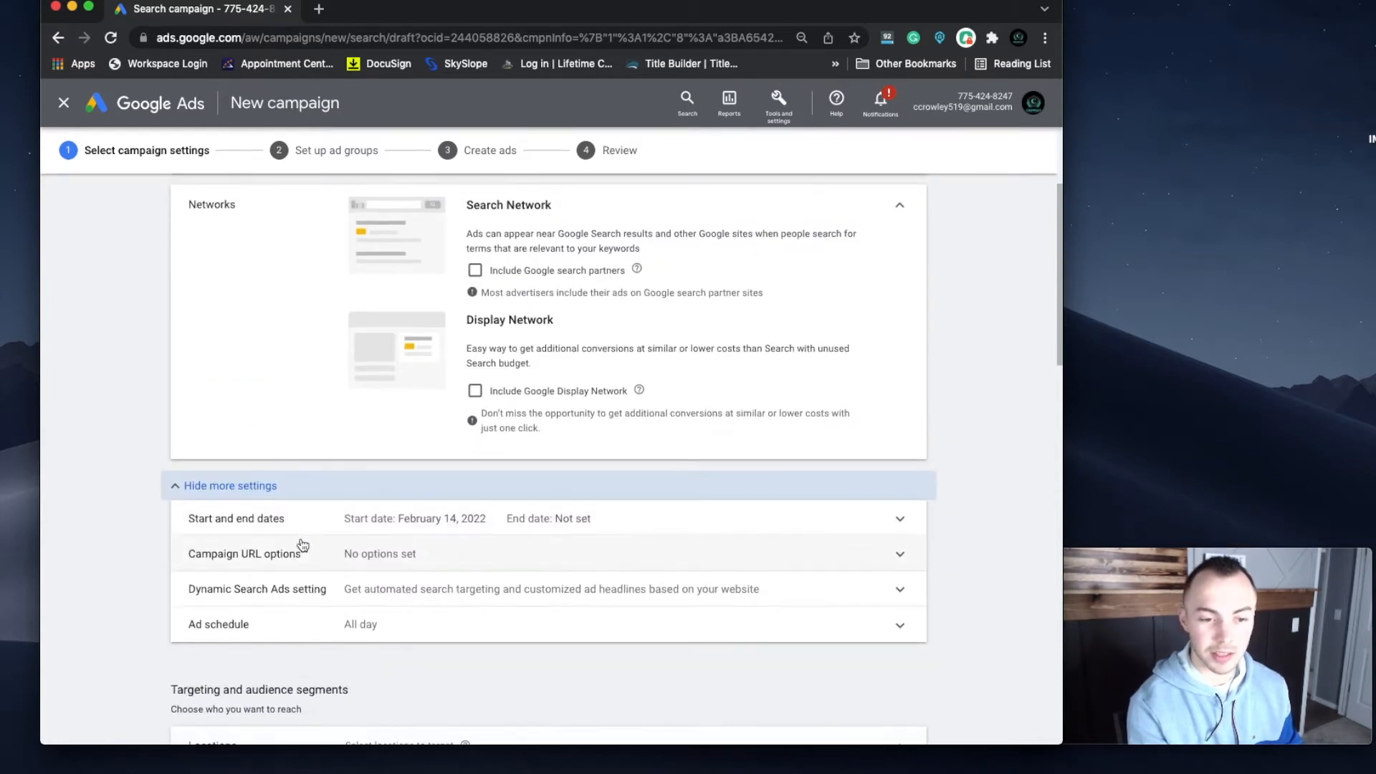
pyautogui.scroll(-1, 299, 544)
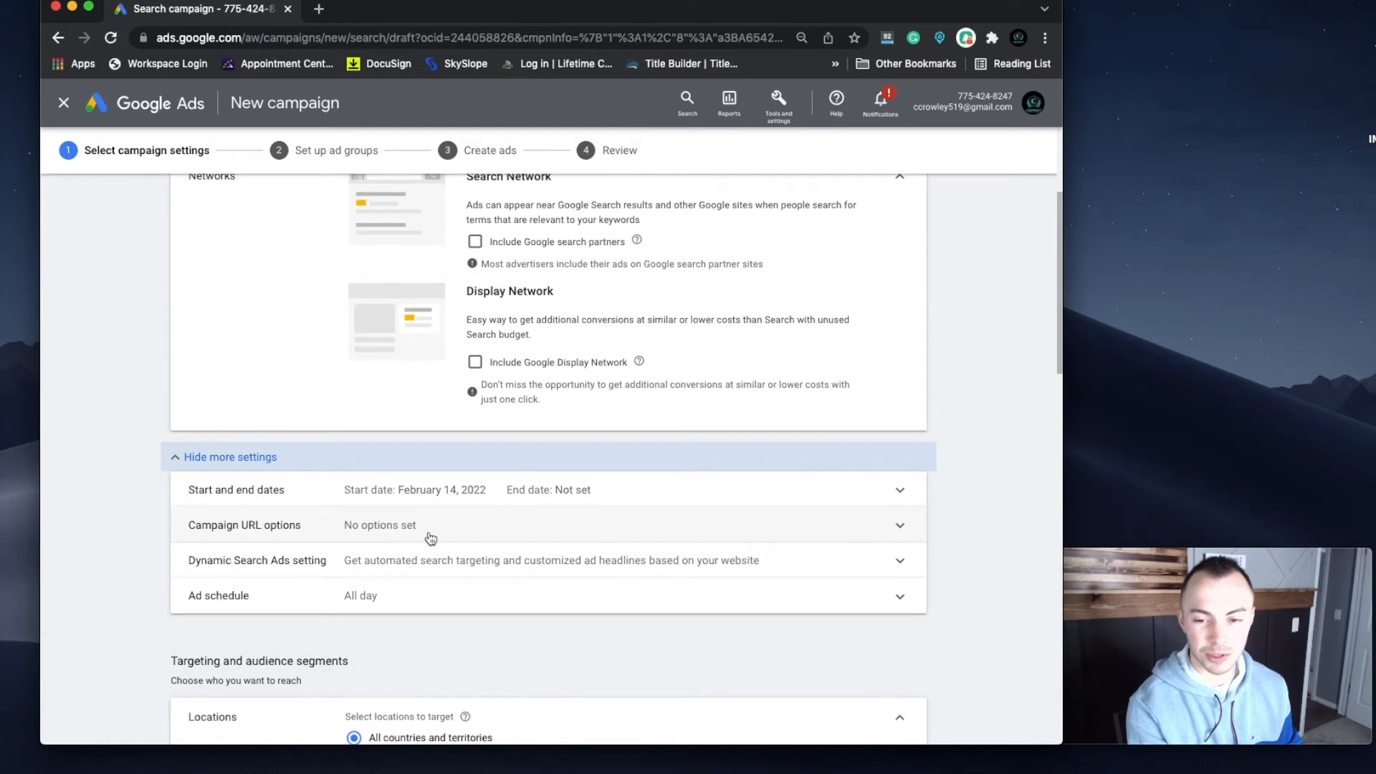
pyautogui.scroll(-1, 280, 559)
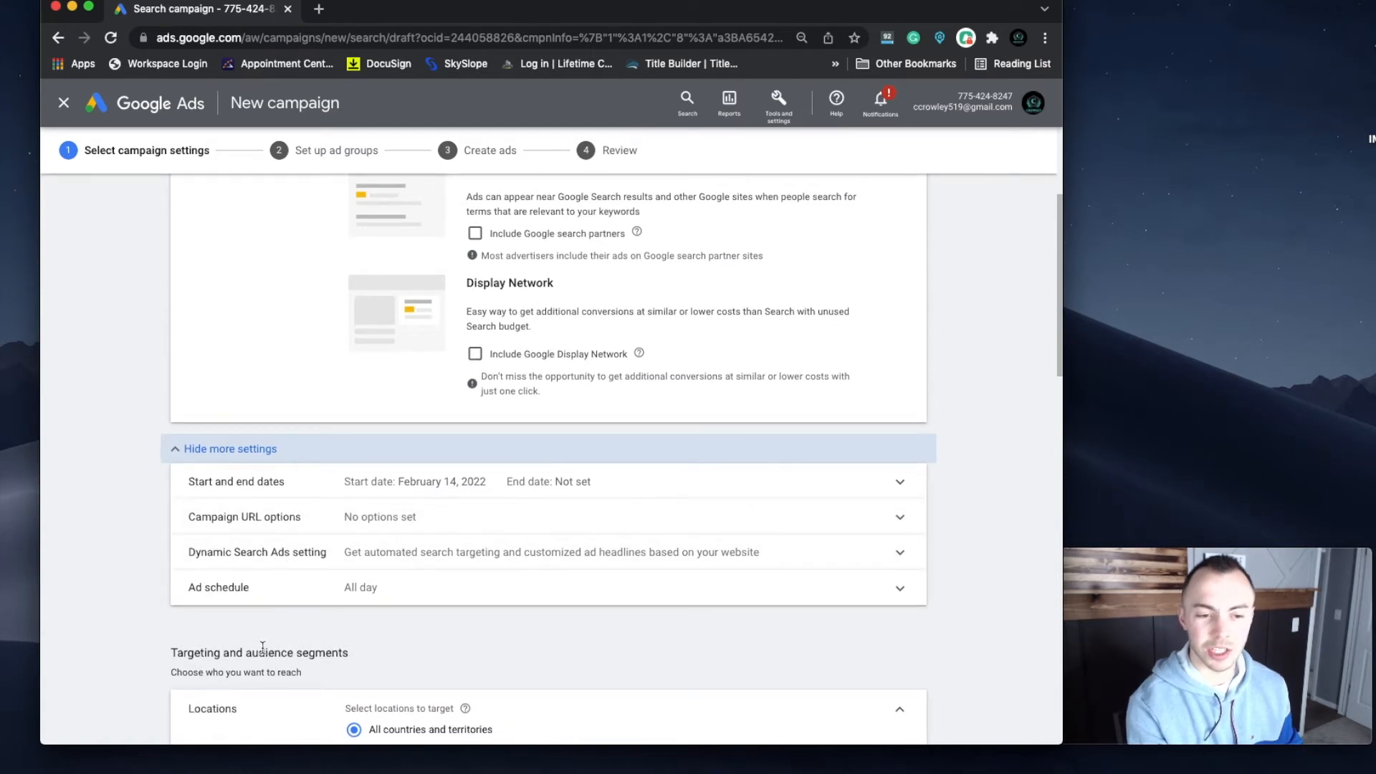
pyautogui.click(461, 556)
pyautogui.scroll(-3, 399, 445)
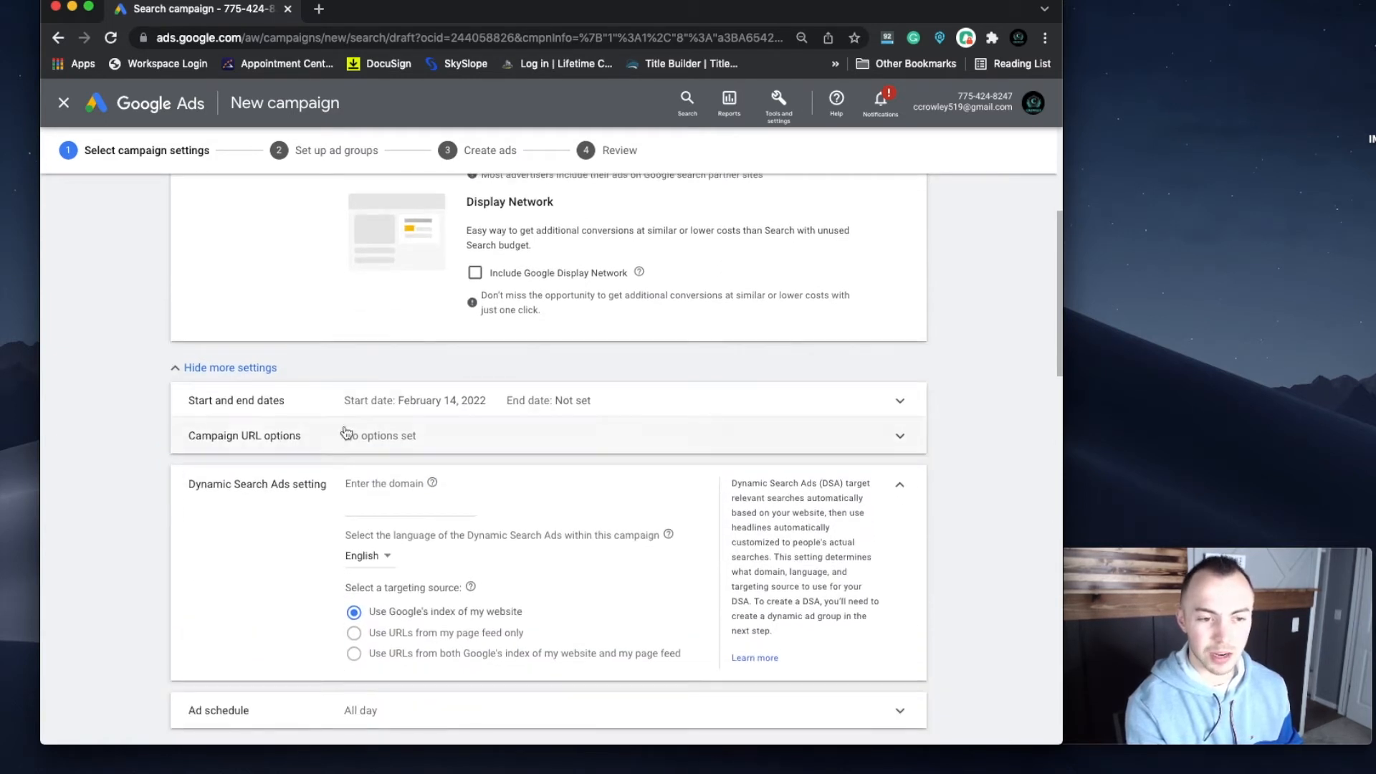
pyautogui.click(899, 485)
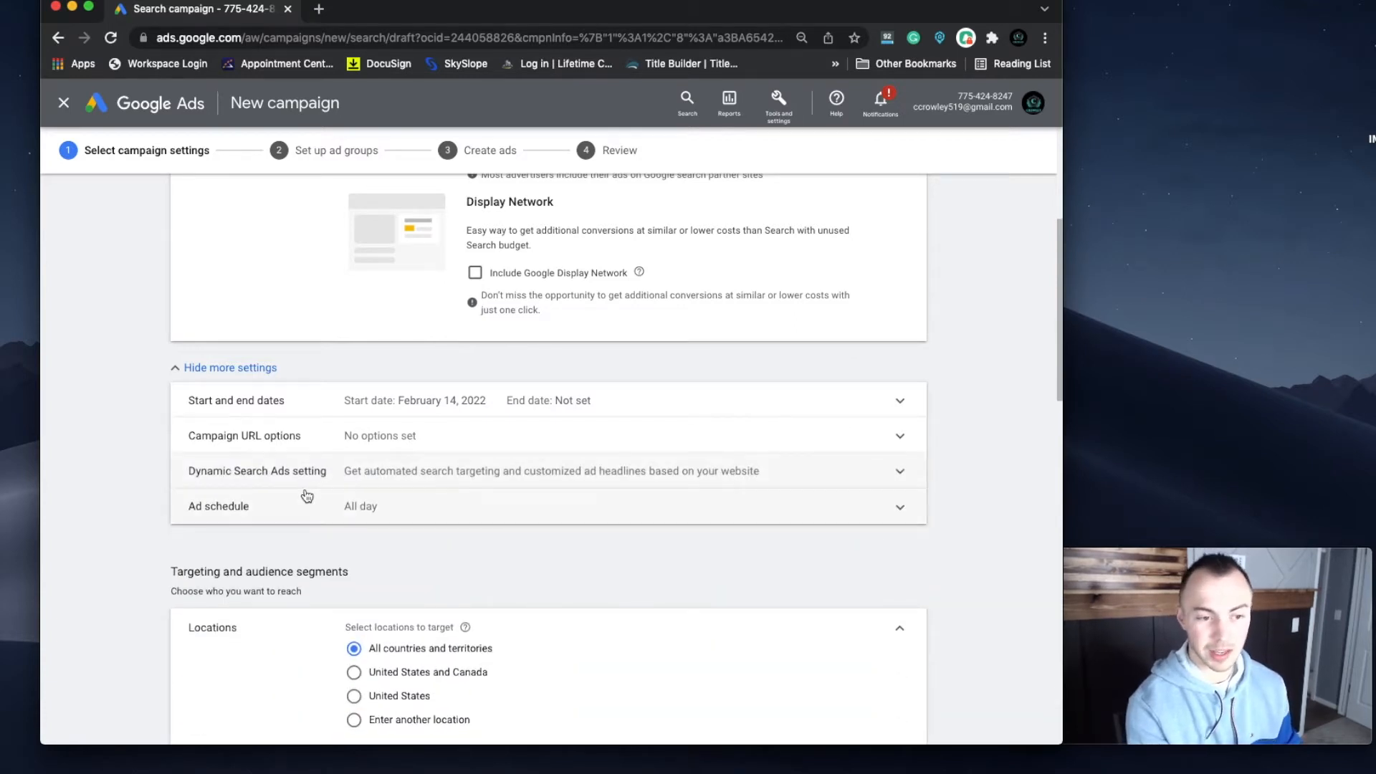
# Step: Set the ad schedule to run on all days from 05:00 to 20:00
pyautogui.click(308, 498)
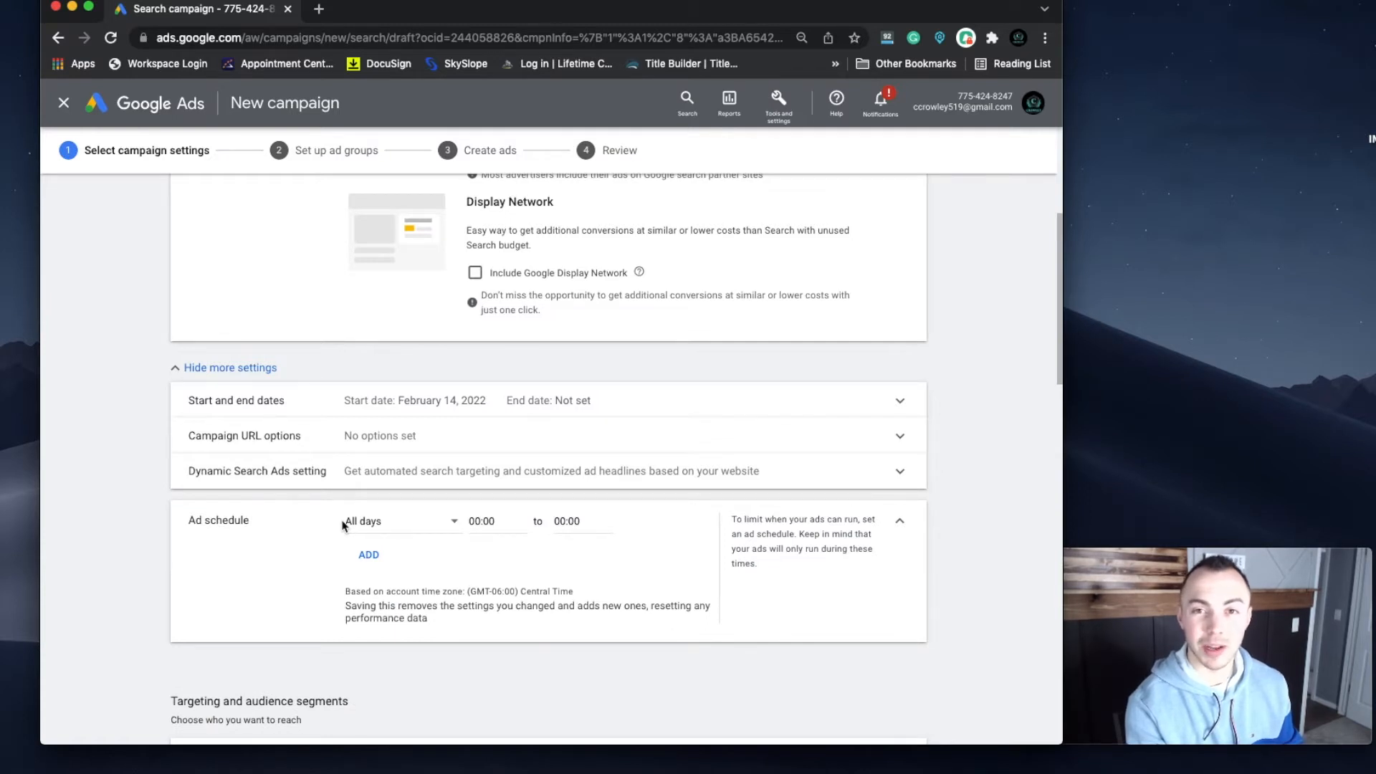
pyautogui.click(427, 522)
pyautogui.click(494, 521)
pyautogui.press('BackSpace')
pyautogui.press('BackSpace')
pyautogui.press('BackSpace')
pyautogui.press('BackSpace')
pyautogui.press('BackSpace')
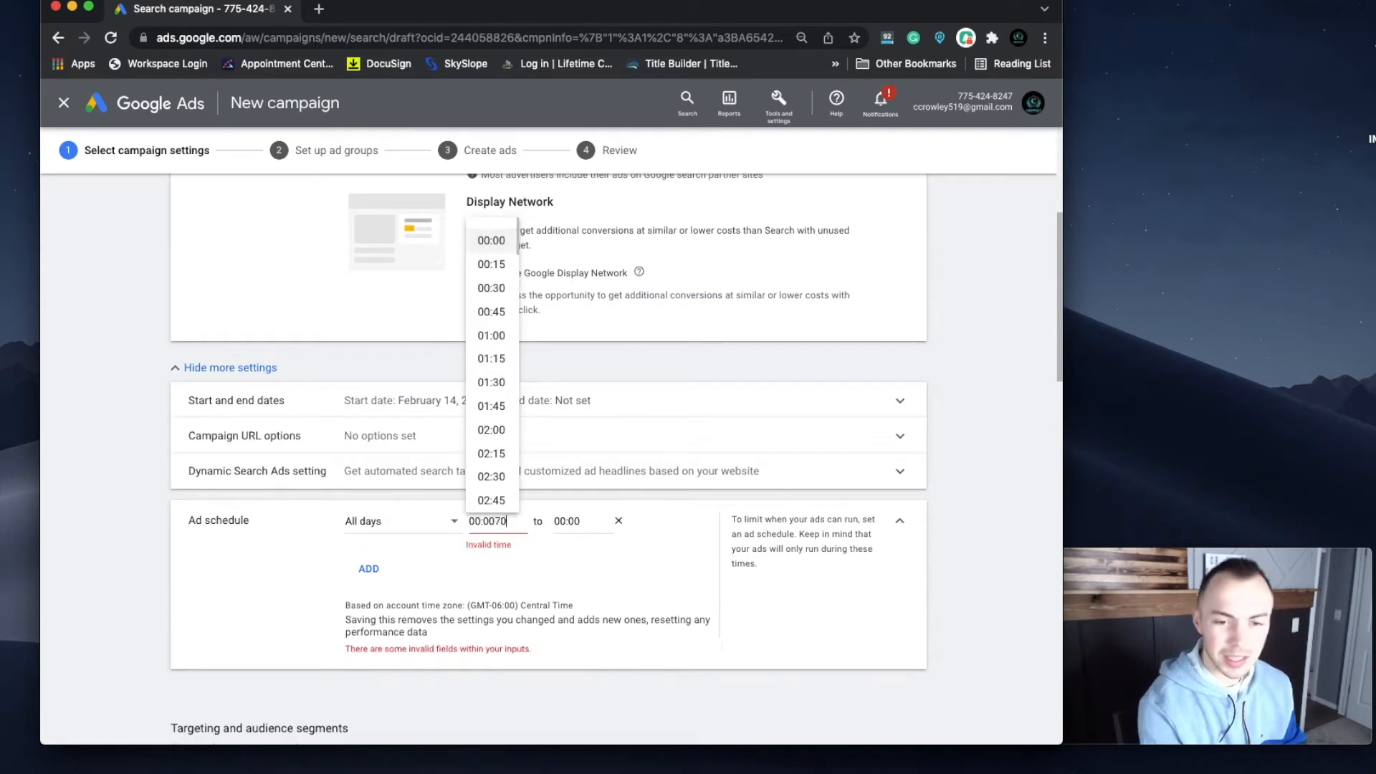
pyautogui.write('5')
pyautogui.press('BackSpace')
pyautogui.write('05')
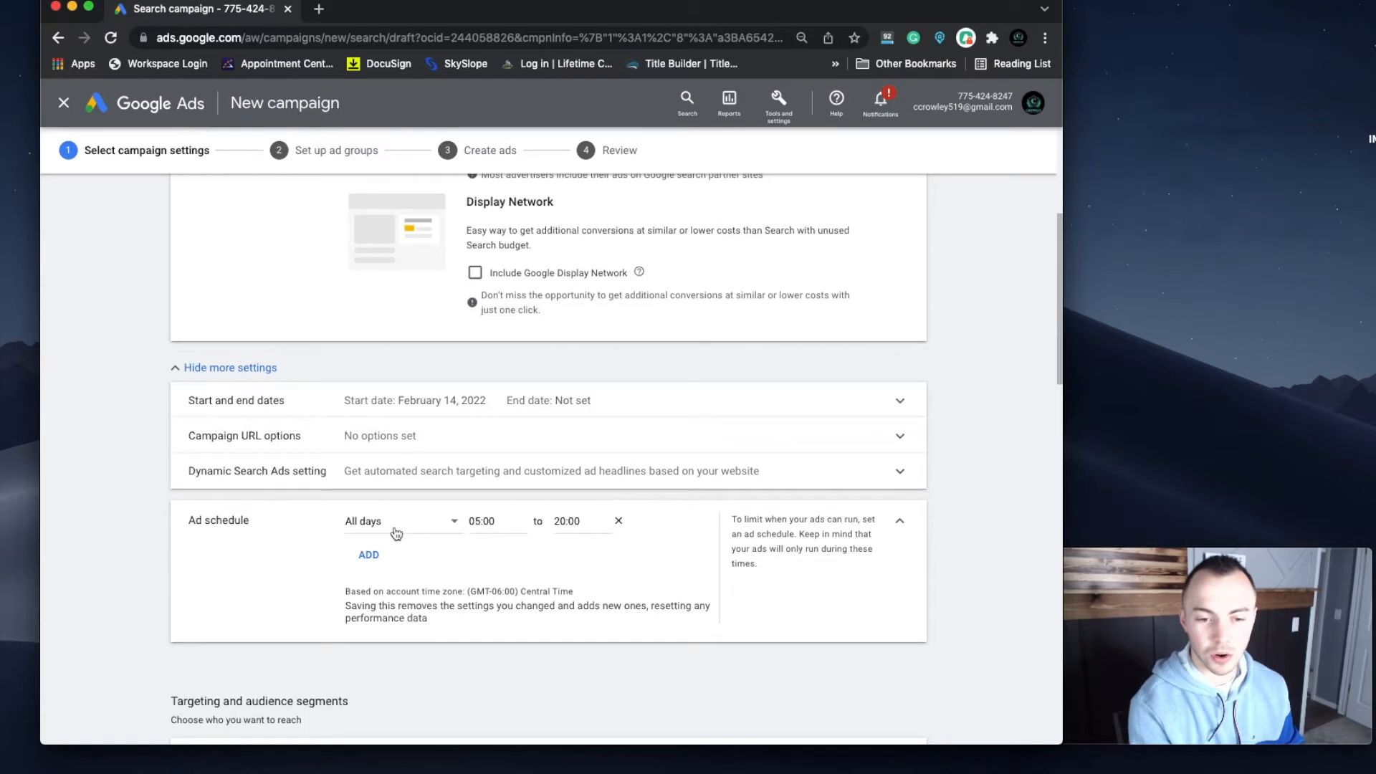
# Step: Target the state of Wisconsin, United States as the campaign's location through the advanced location search and save it
pyautogui.scroll(-3, 344, 566)
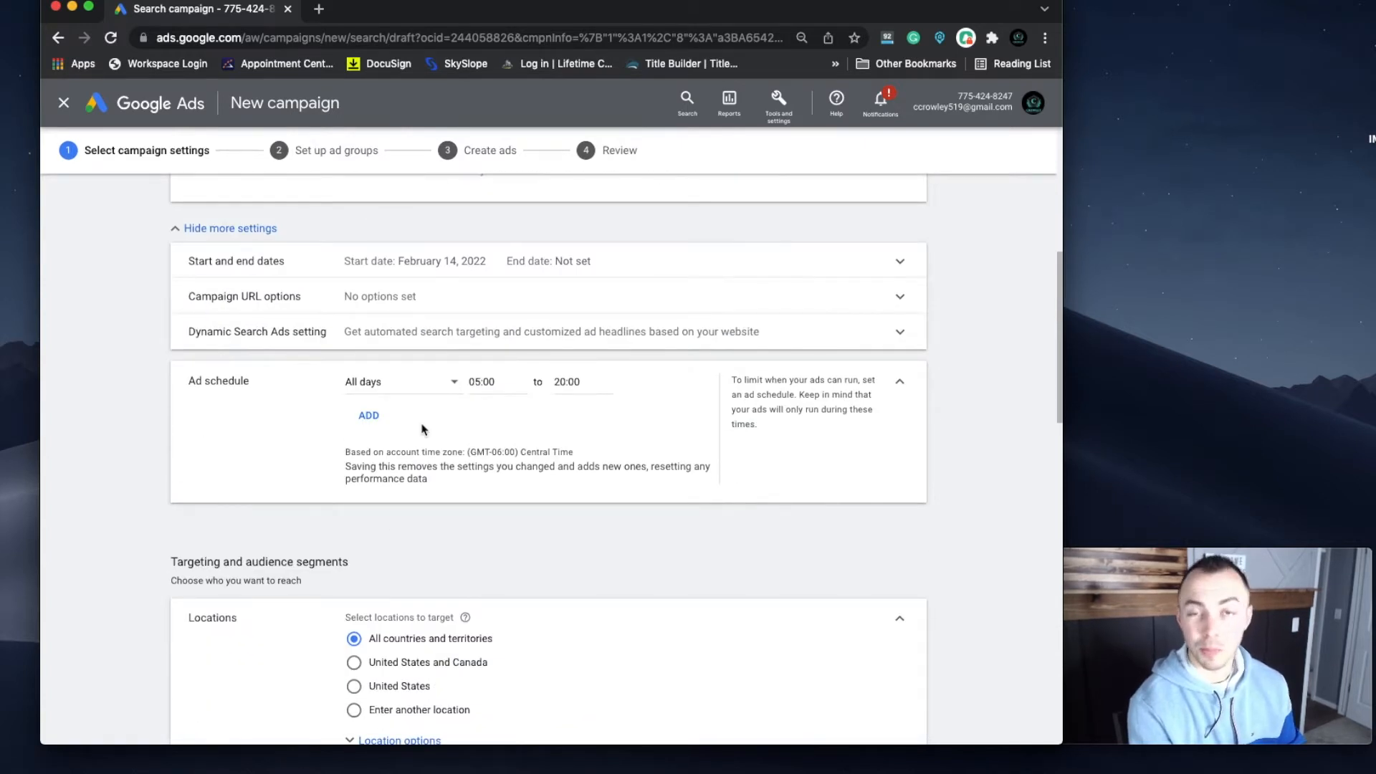
pyautogui.scroll(-5, 421, 429)
pyautogui.click(399, 490)
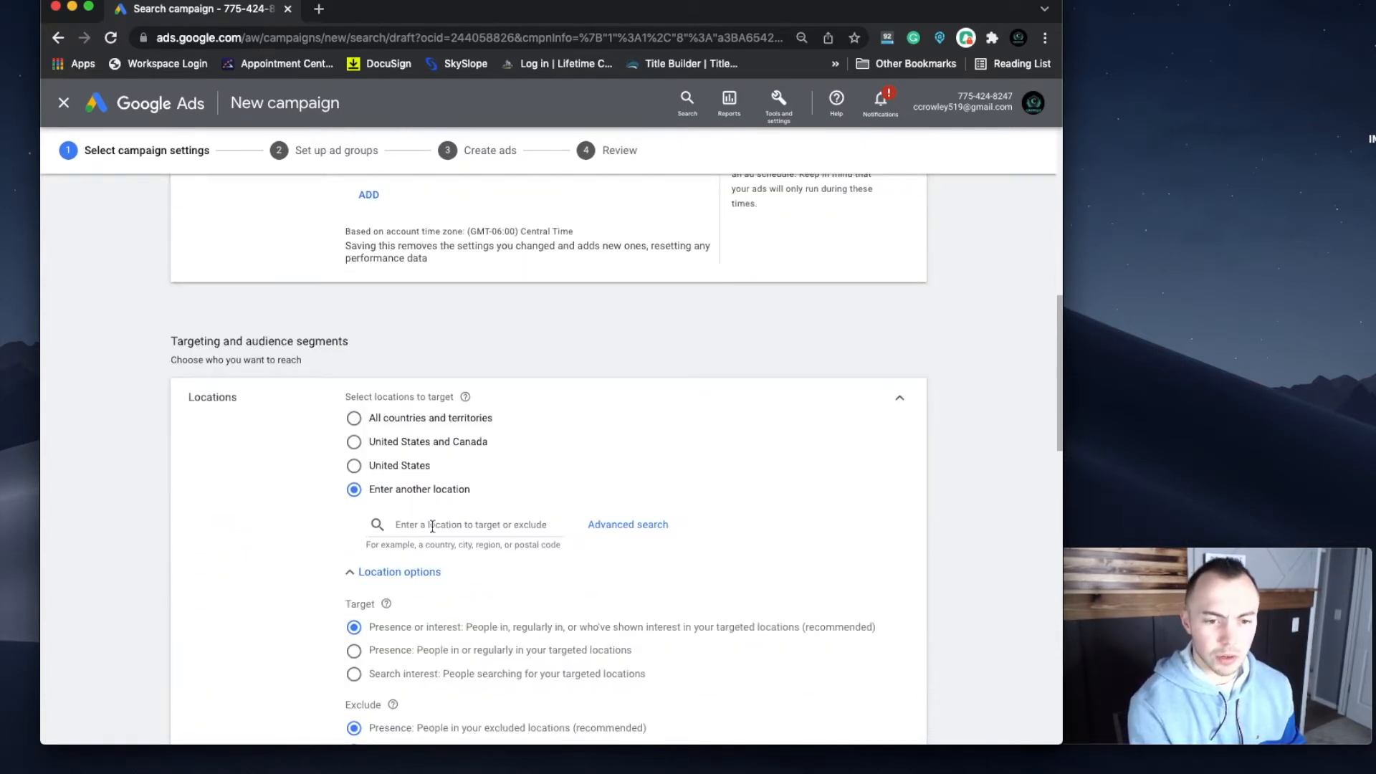
pyautogui.click(653, 532)
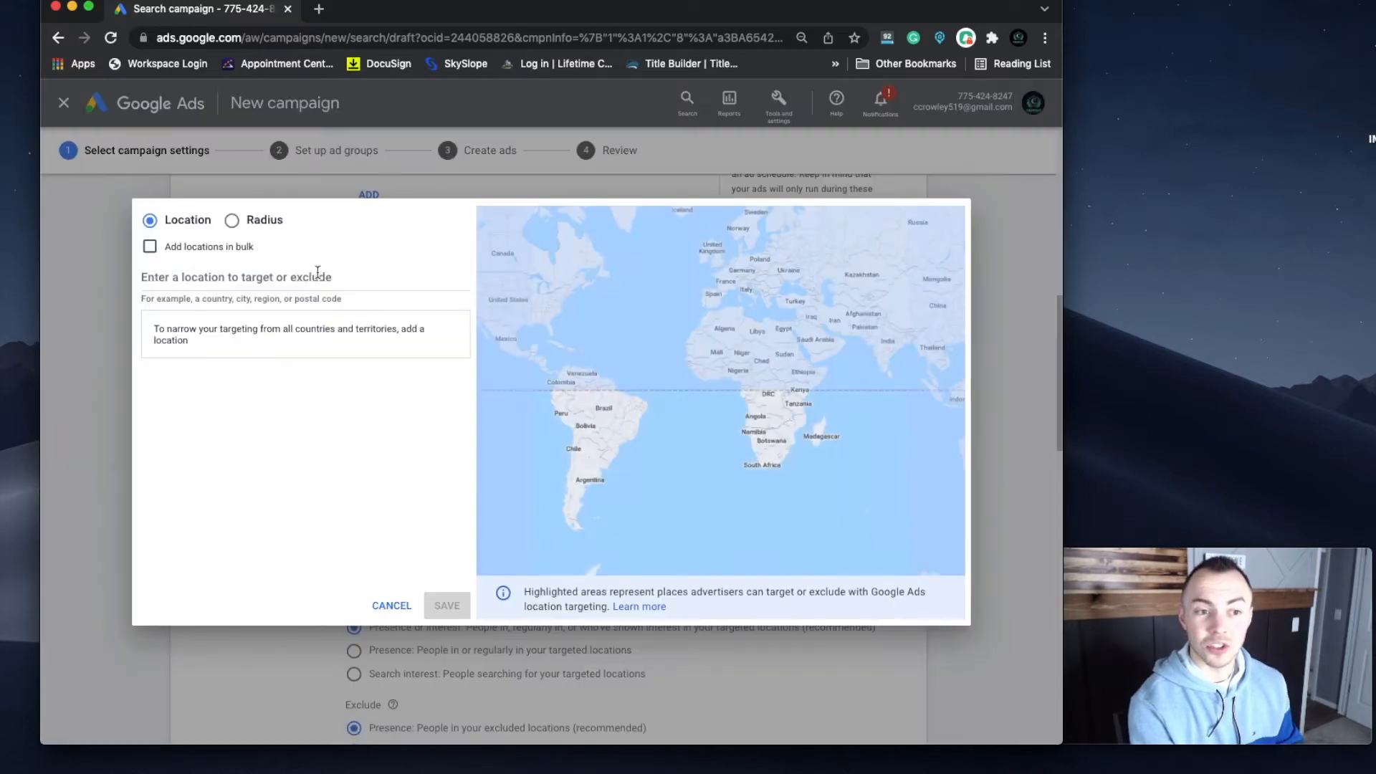
pyautogui.click(286, 271)
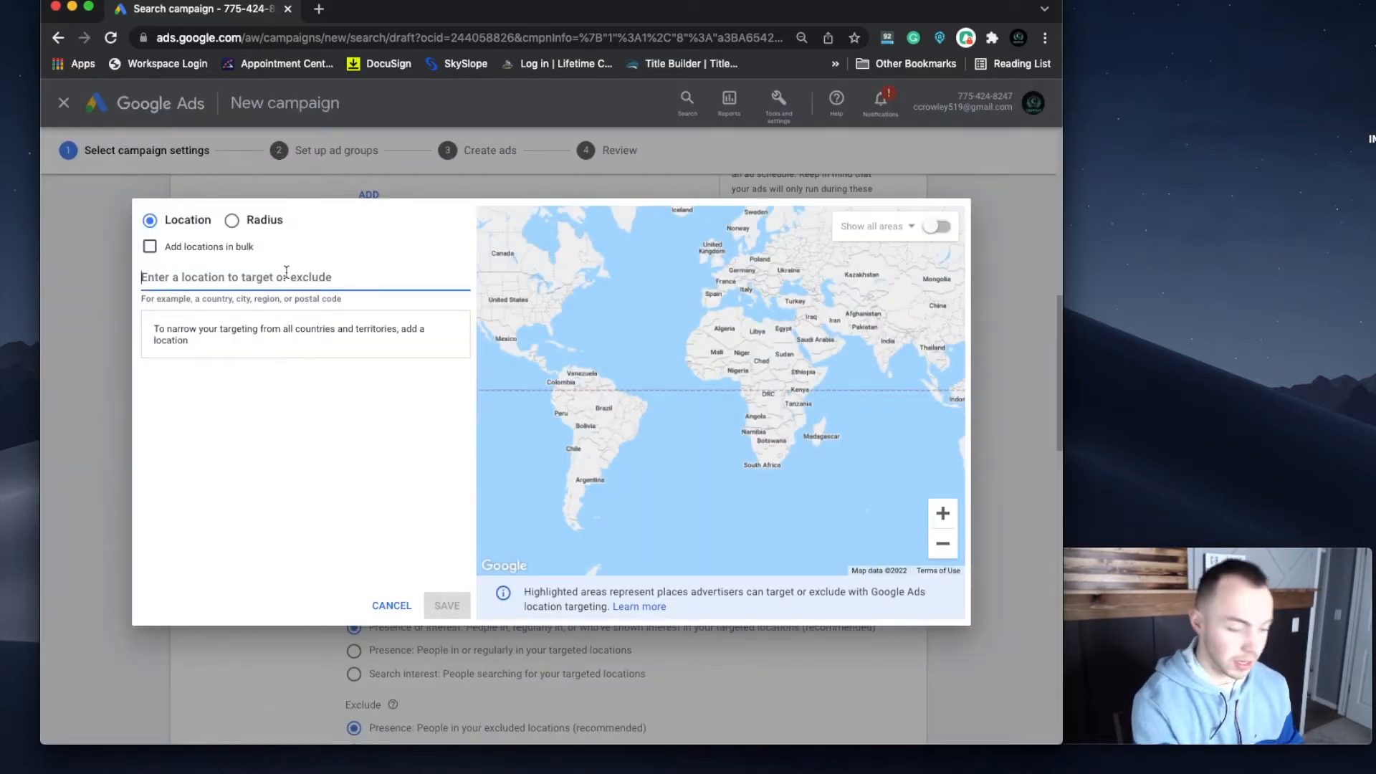
pyautogui.write('wisconsin')
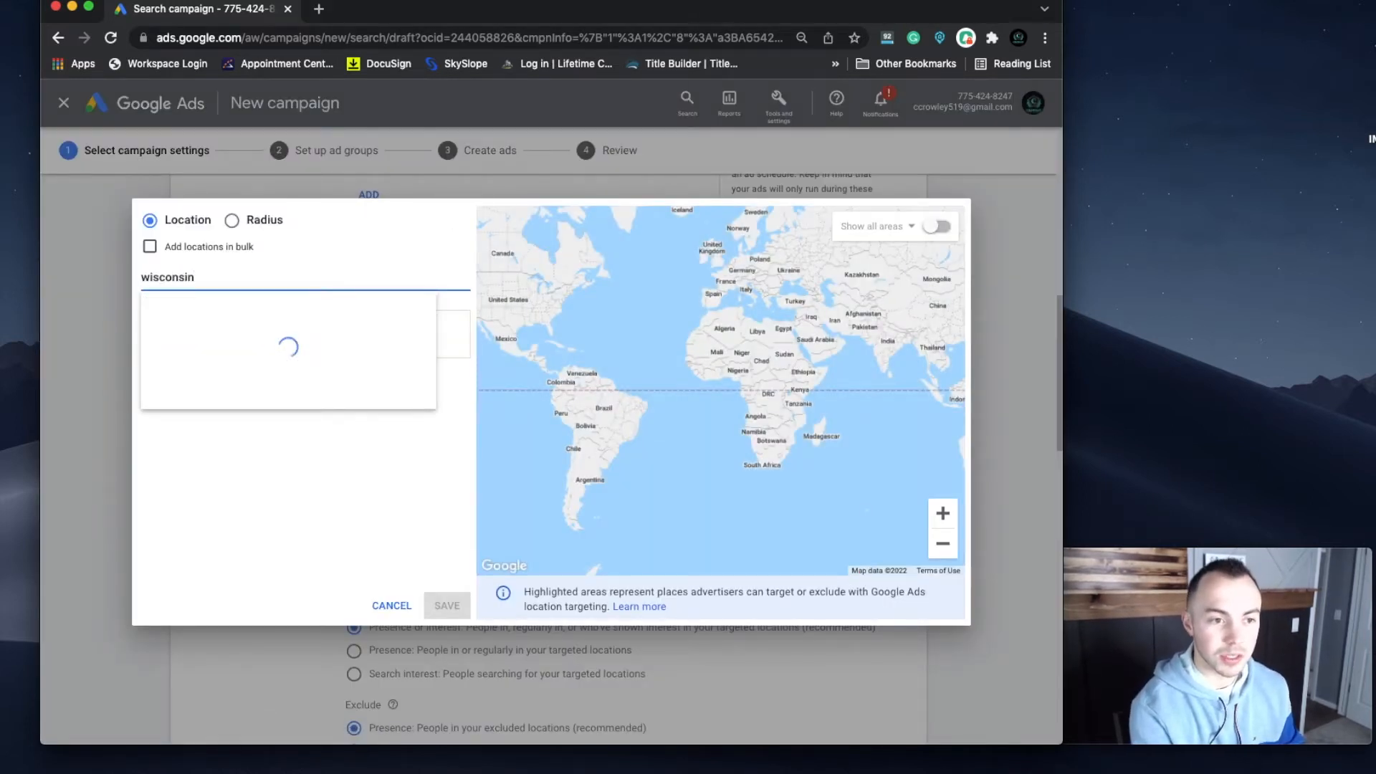
pyautogui.click(550, 323)
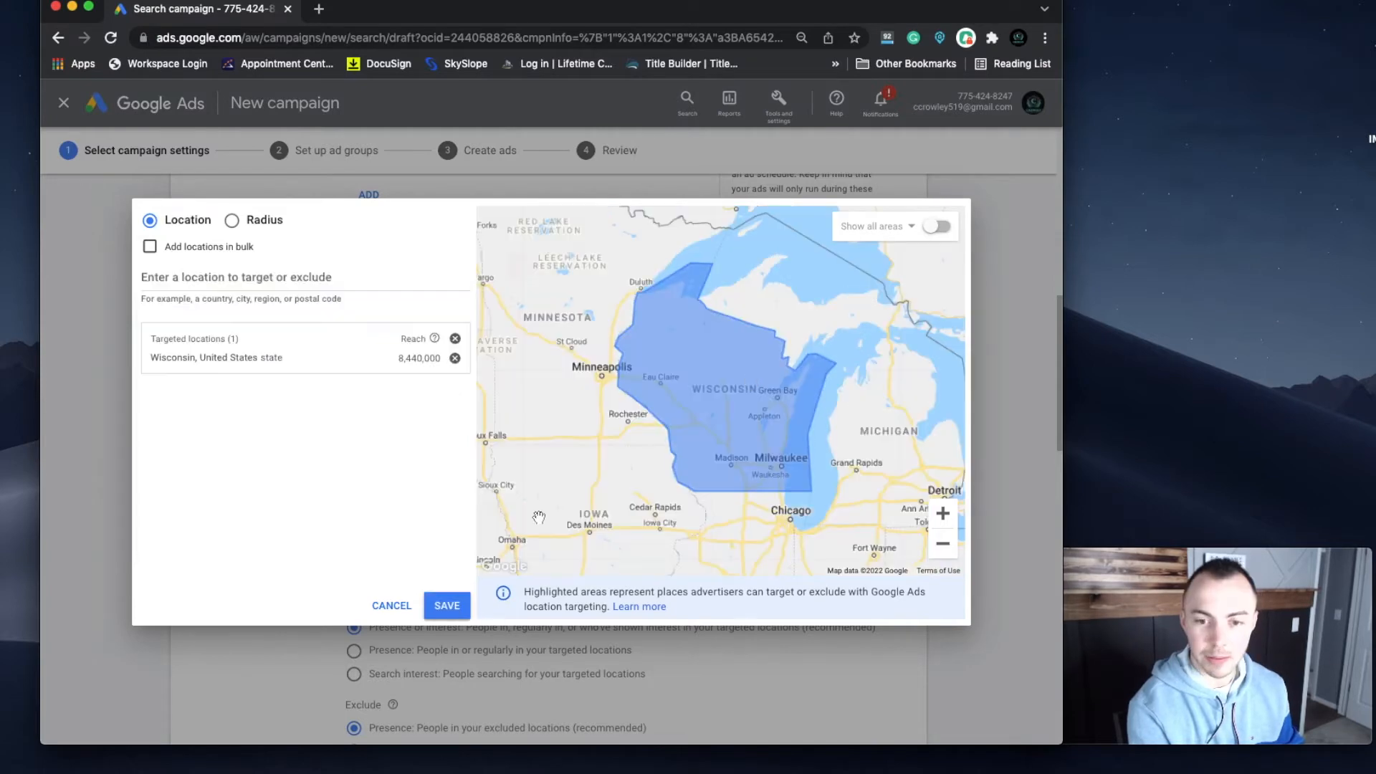
pyautogui.click(447, 605)
# Step: Examine the targeted Wisconsin area on the advanced search map, including the Appleton and Green Bay region, and close it without changes
pyautogui.scroll(-1, 223, 547)
pyautogui.scroll(-2, 223, 547)
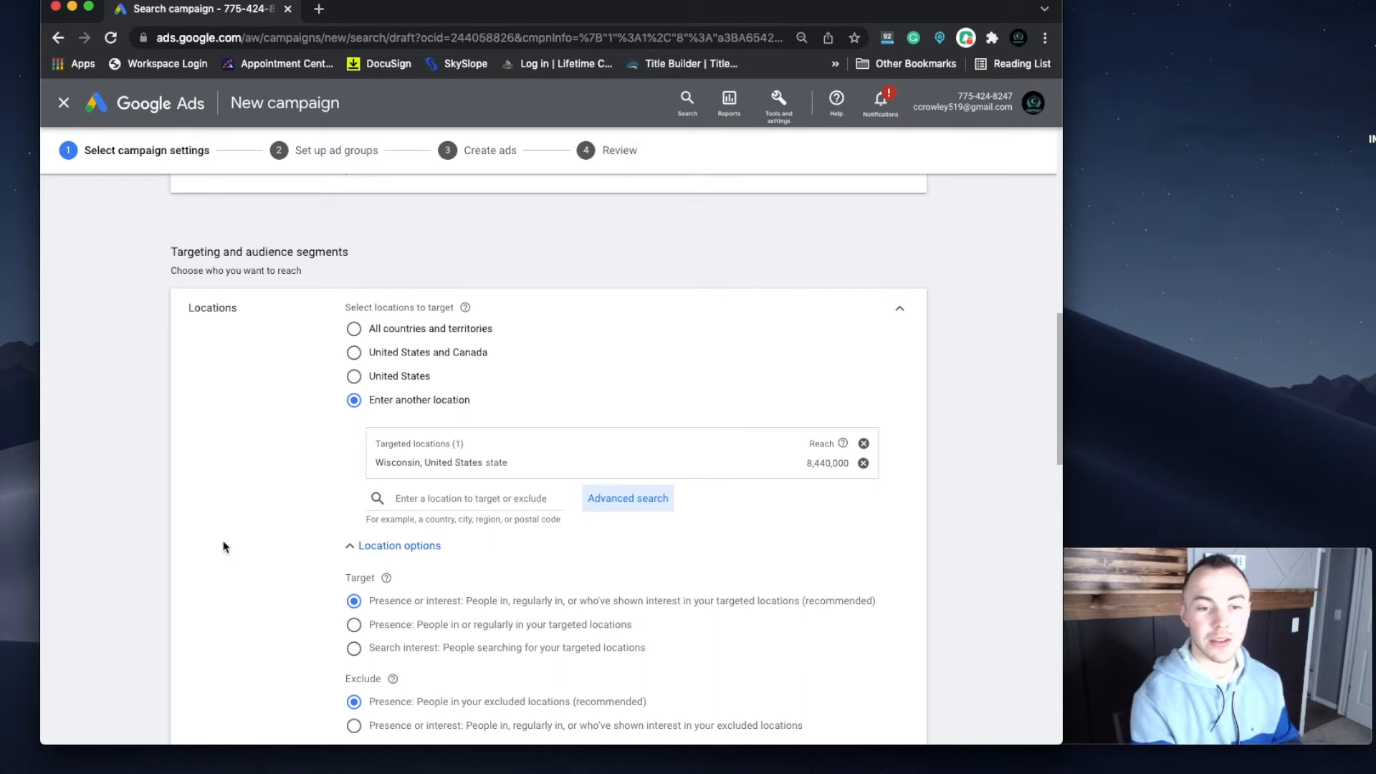
pyautogui.click(626, 498)
pyautogui.scroll(3, 741, 414)
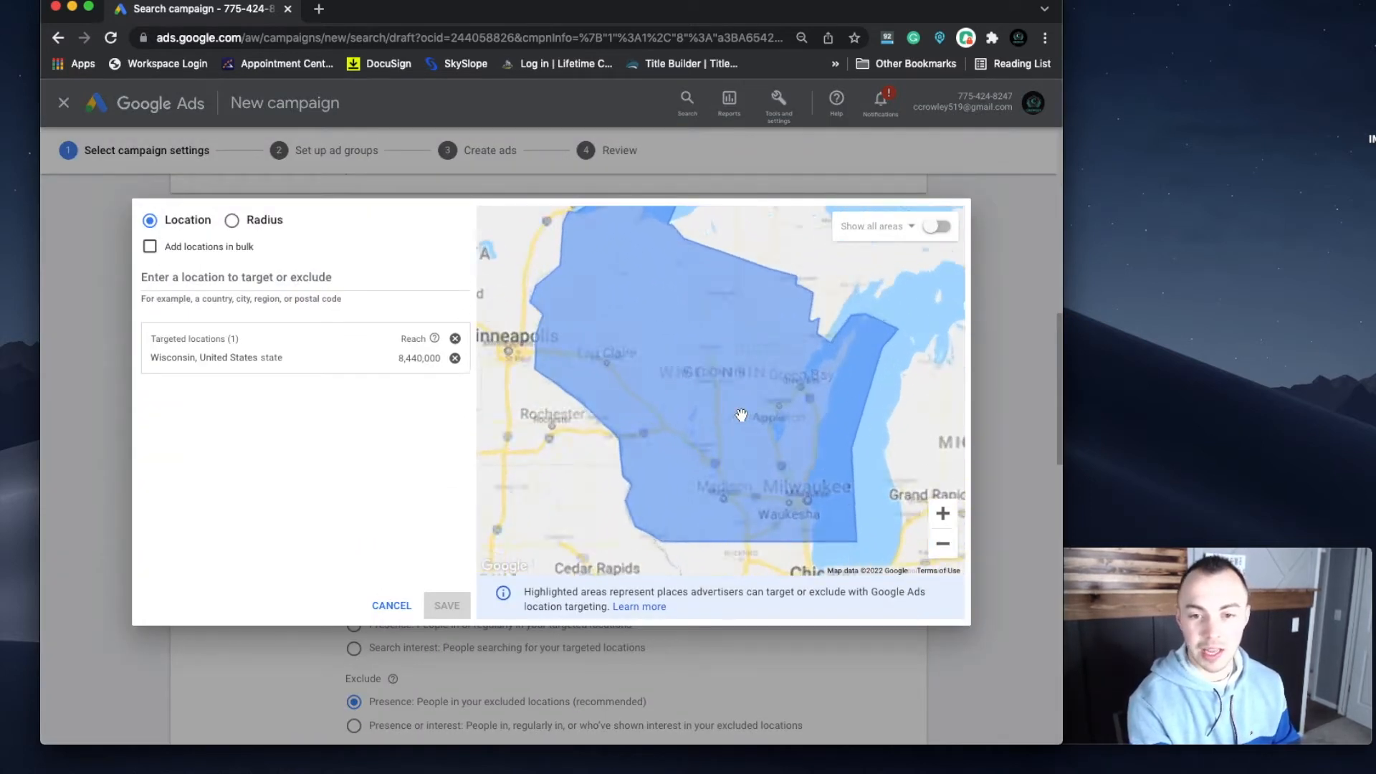
pyautogui.moveTo(798, 424); pyautogui.dragTo(562, 332)
pyautogui.scroll(2, 597, 346)
pyautogui.moveTo(562, 384); pyautogui.dragTo(776, 463)
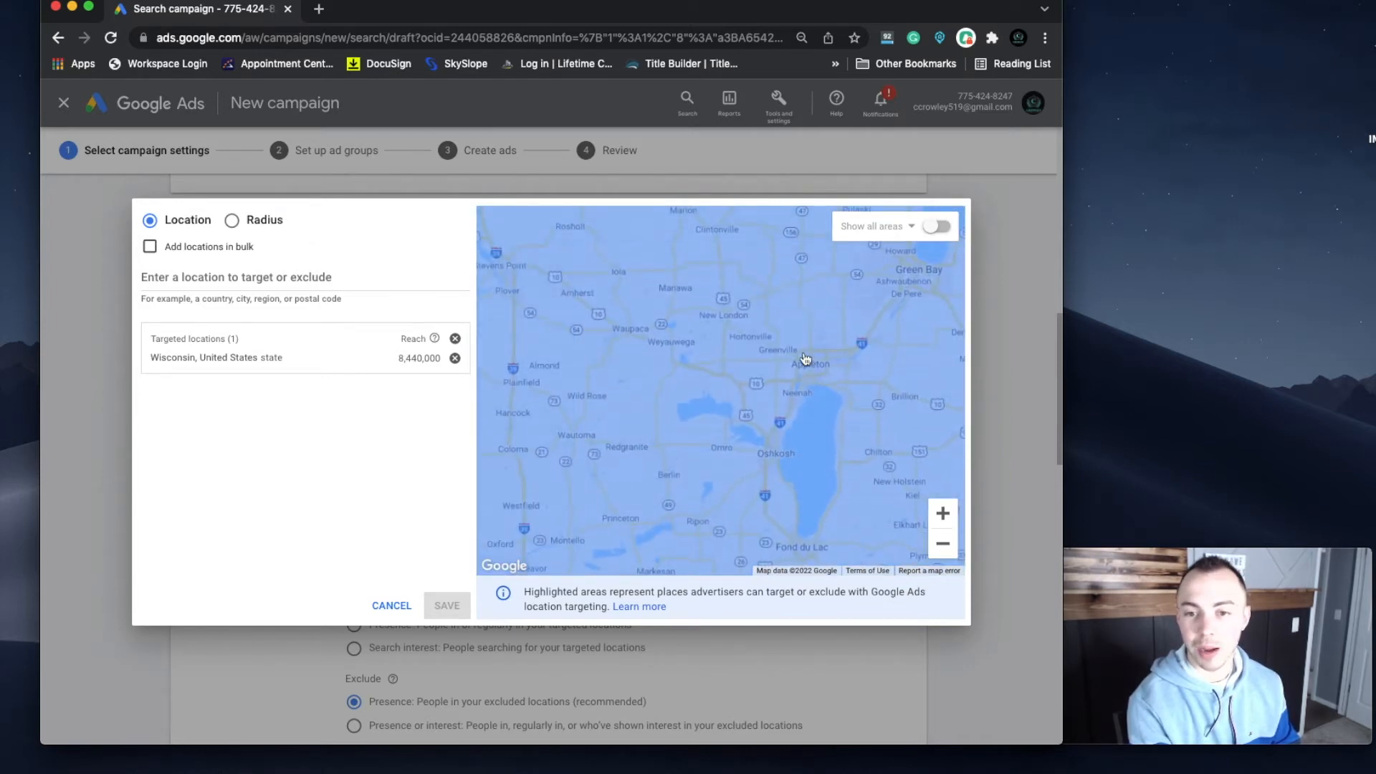
pyautogui.moveTo(897, 298); pyautogui.dragTo(793, 264)
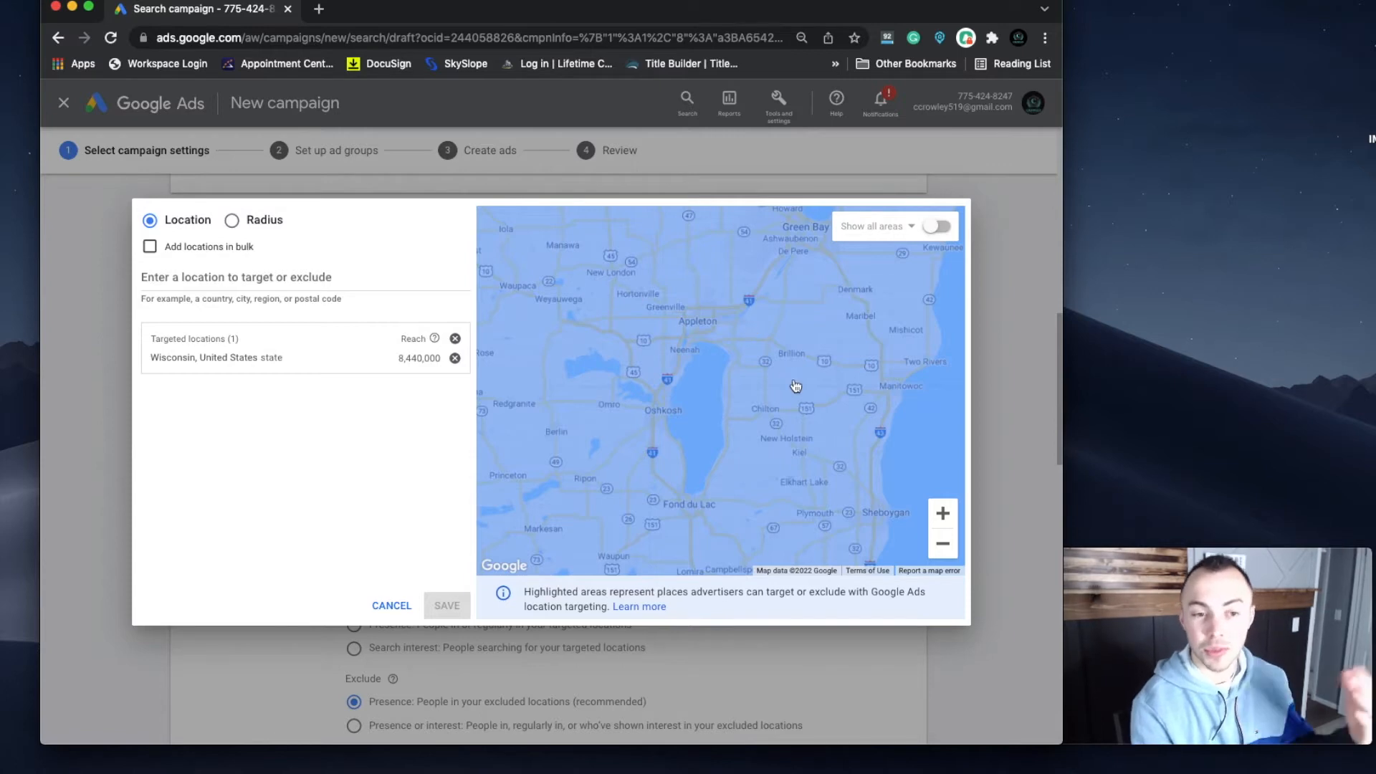
pyautogui.scroll(-2, 605, 409)
pyautogui.moveTo(584, 430); pyautogui.dragTo(715, 423)
pyautogui.scroll(-1, 715, 423)
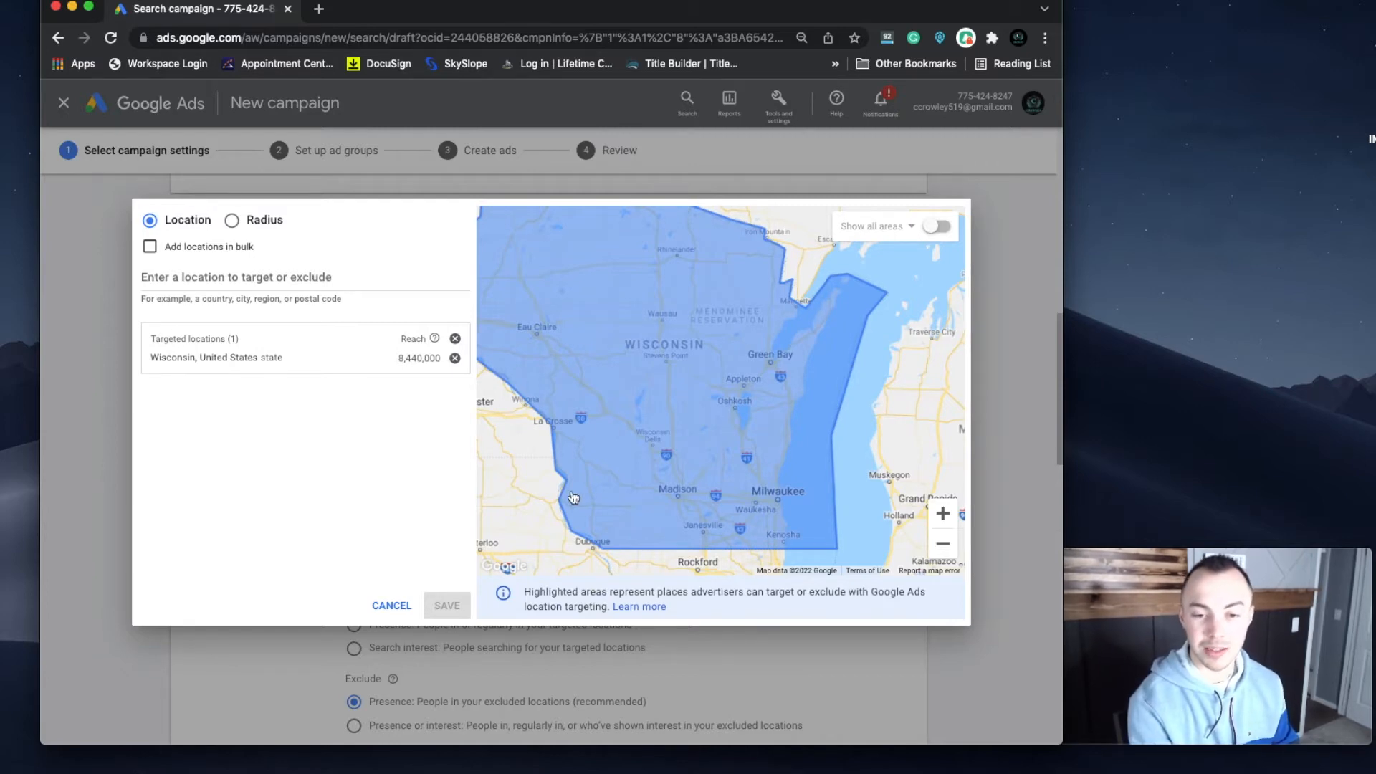
pyautogui.click(390, 606)
# Step: Set the location target option to Presence: people in or regularly in the targeted locations
pyautogui.scroll(-3, 394, 445)
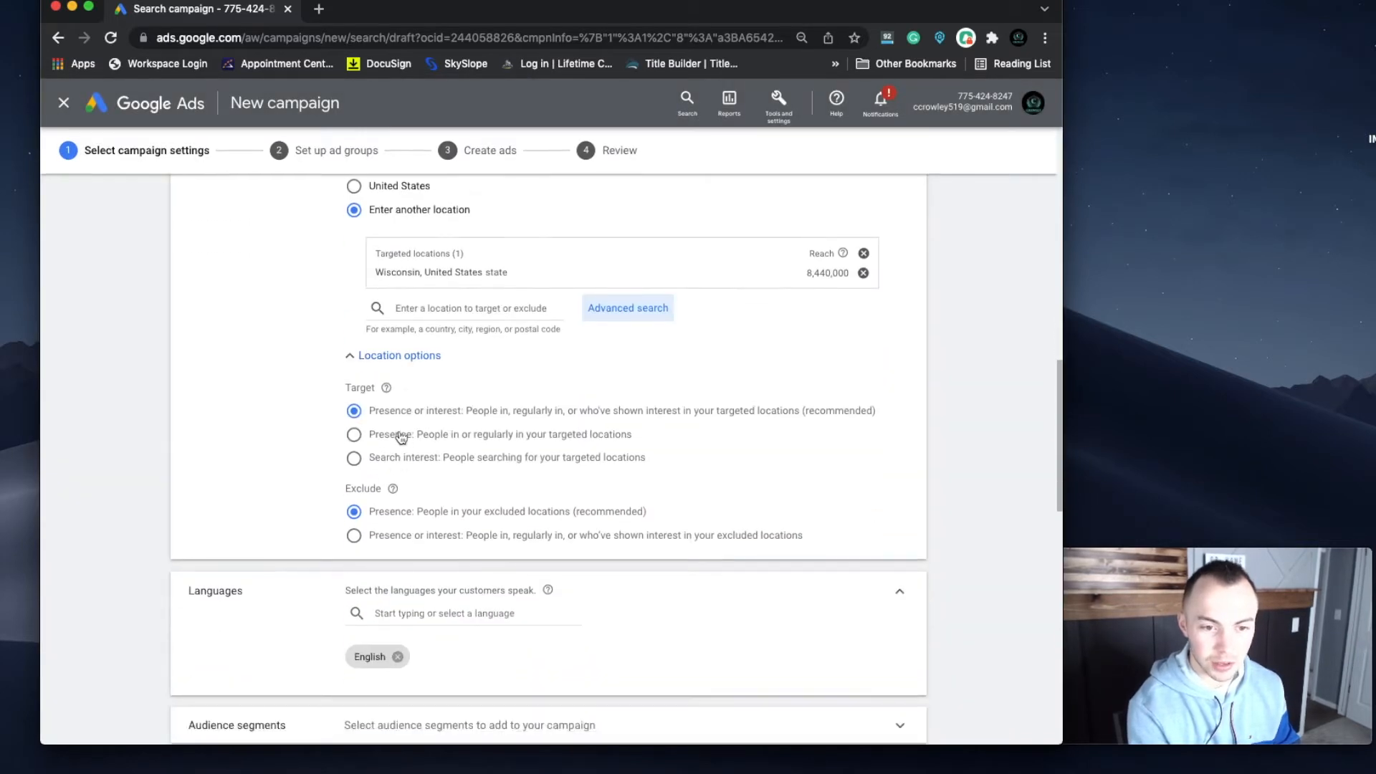
pyautogui.click(400, 434)
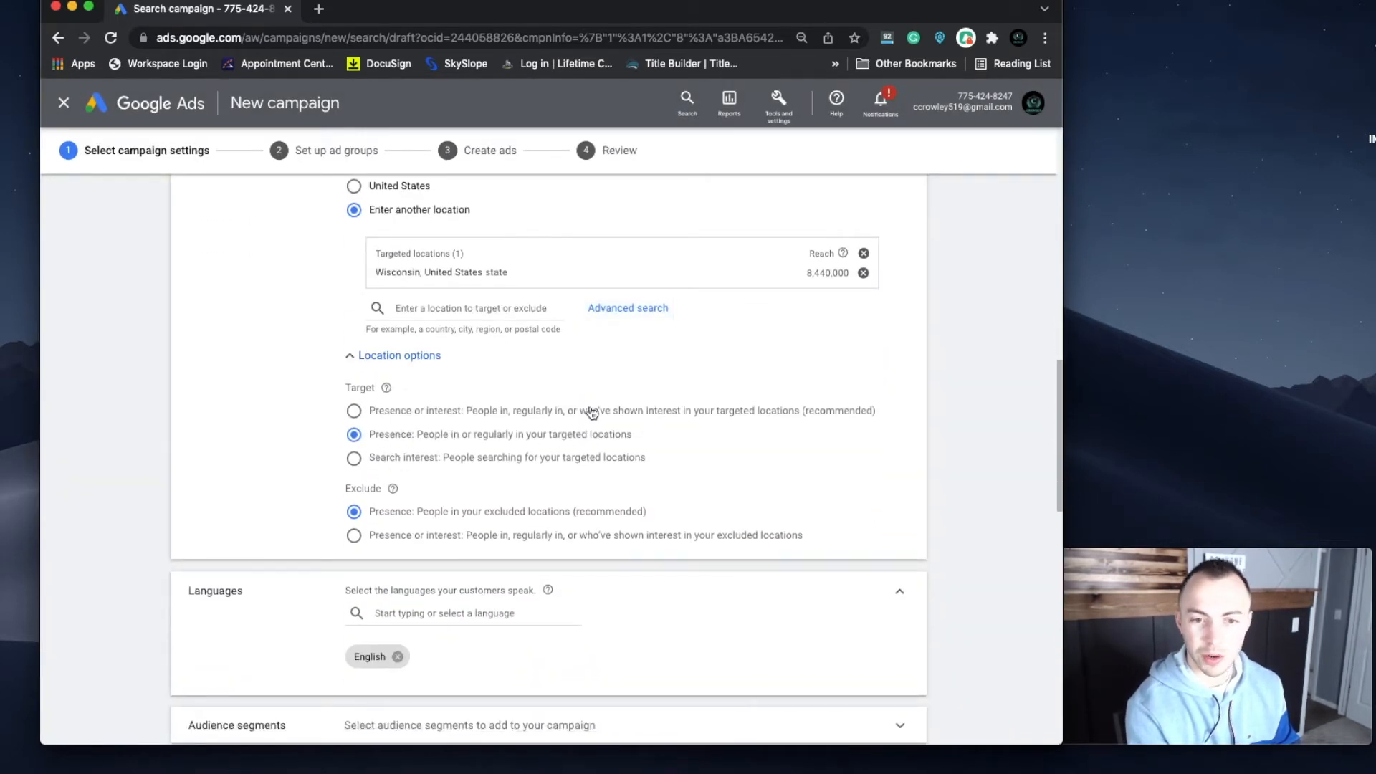
pyautogui.scroll(-1, 337, 517)
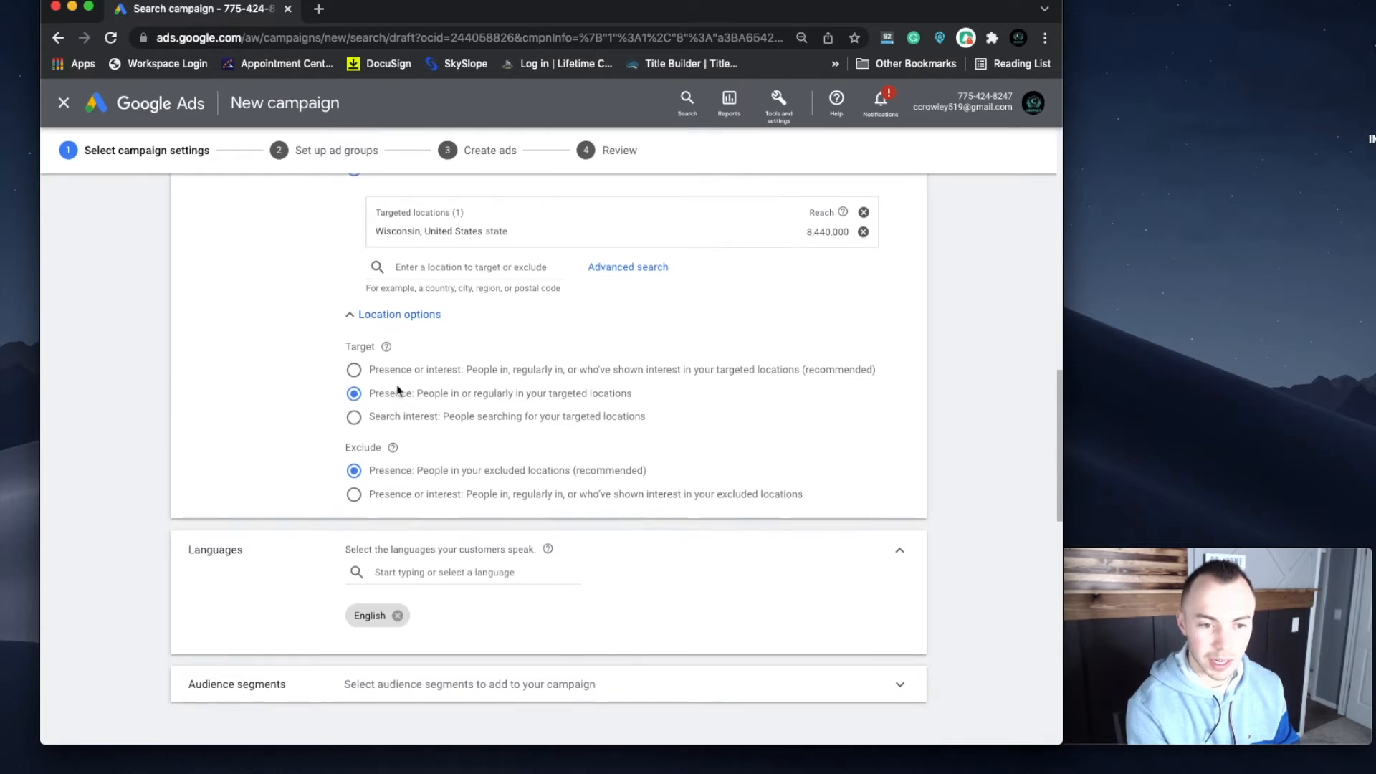
pyautogui.scroll(-1, 430, 487)
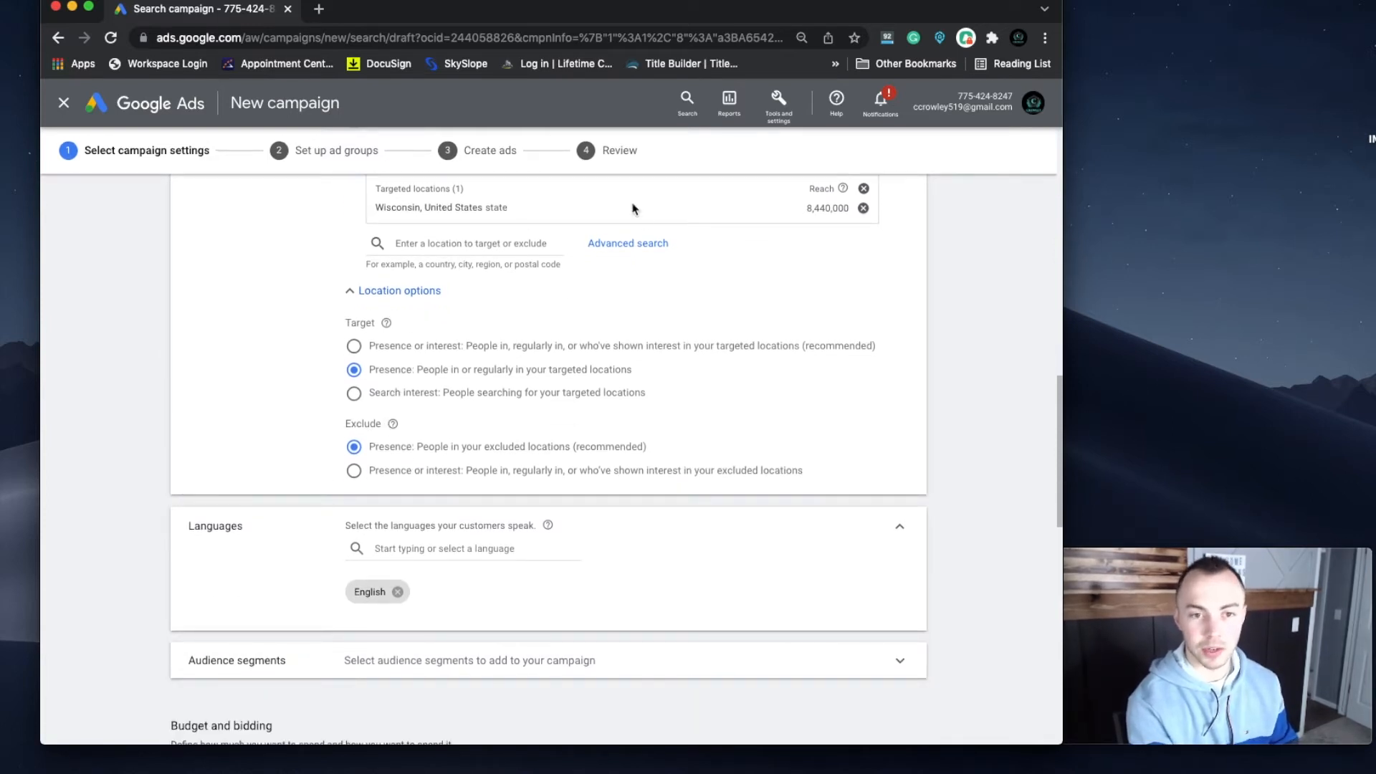
# Step: Check the campaign's language setting, expand the audience segments section and collapse it without selecting any
pyautogui.scroll(-1, 386, 398)
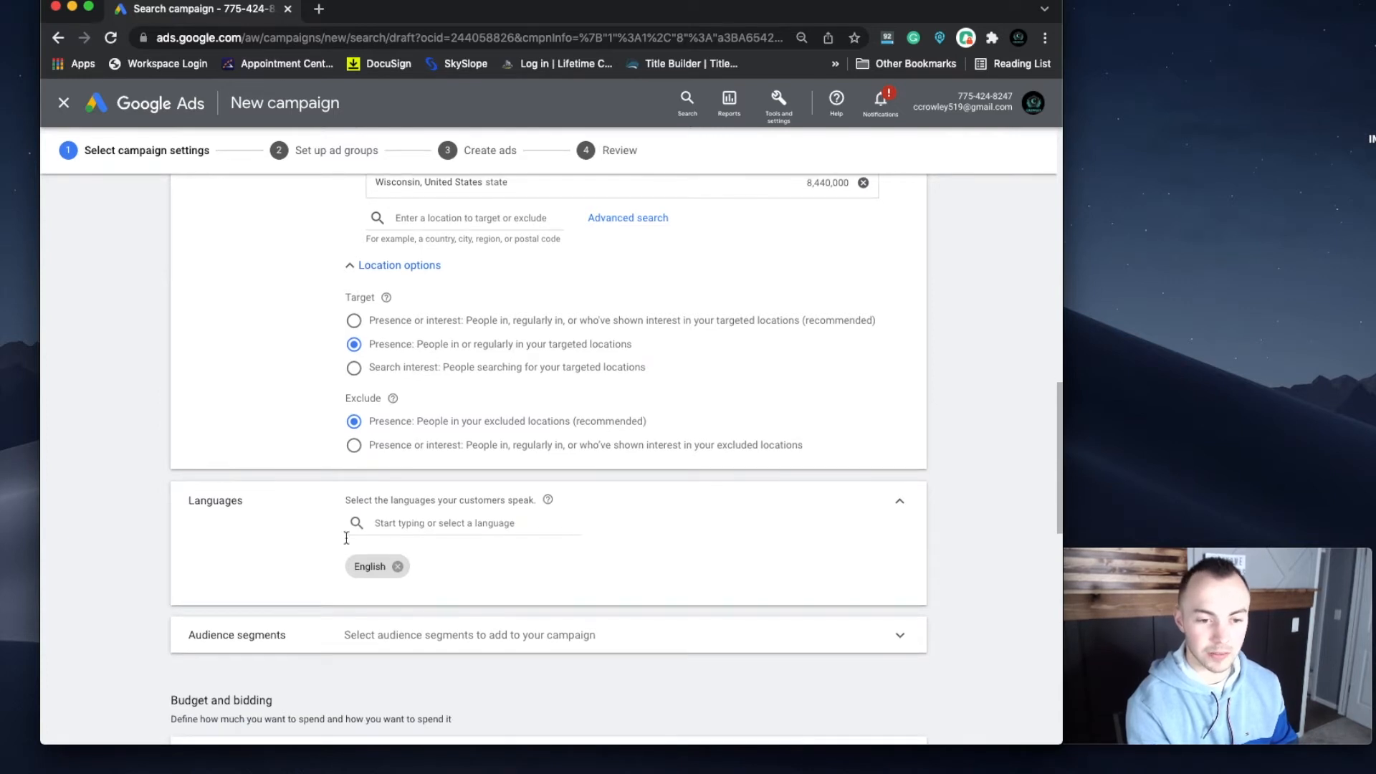
pyautogui.scroll(-4, 347, 539)
pyautogui.click(492, 360)
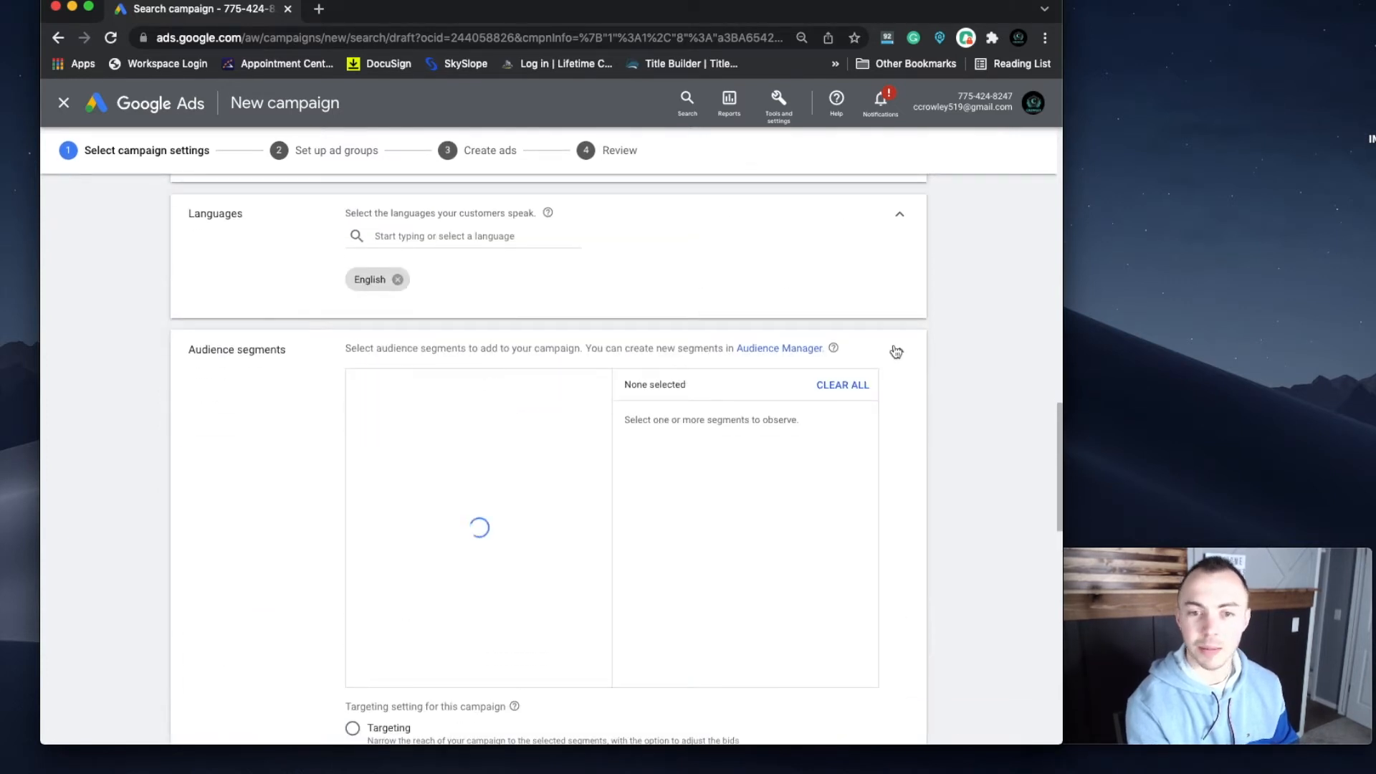
pyautogui.click(896, 350)
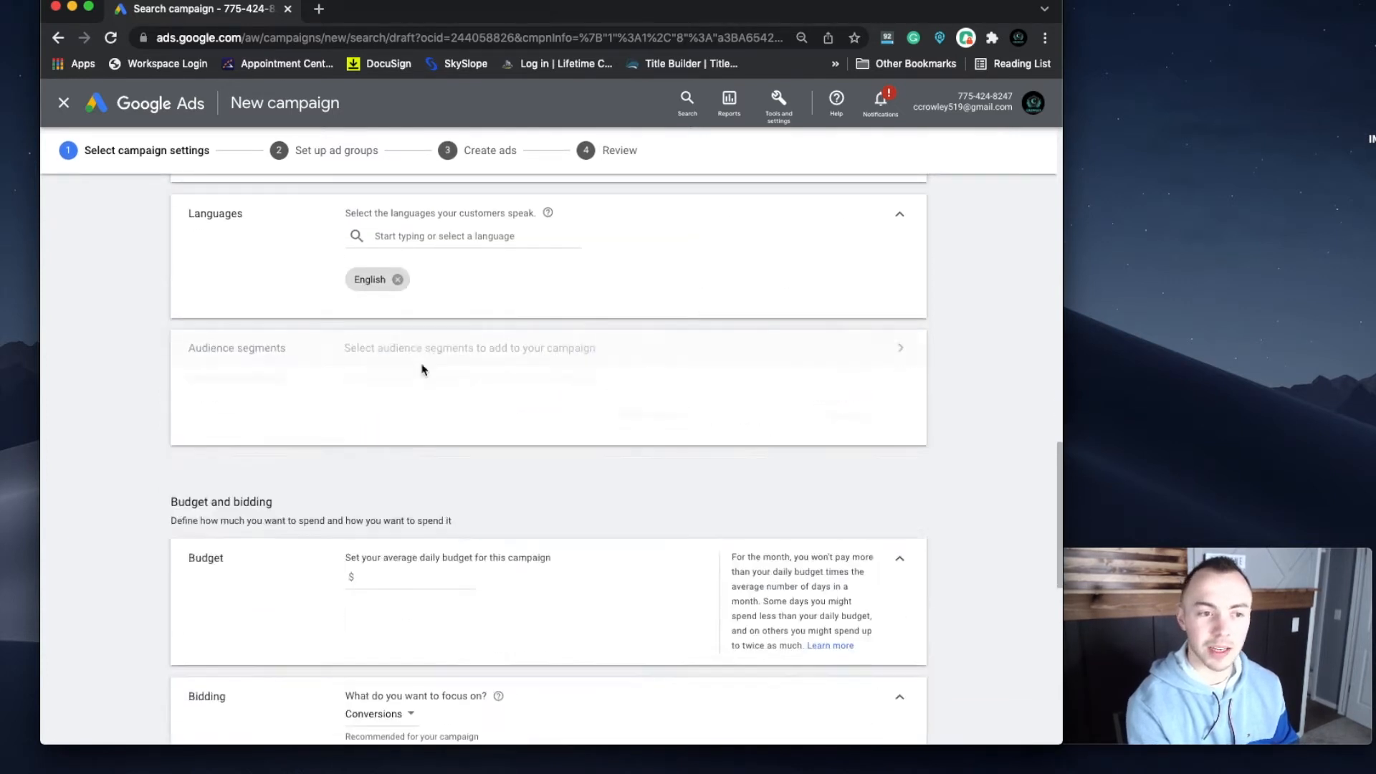
# Step: Set the campaign's average daily budget to $100
pyautogui.scroll(-3, 312, 430)
pyautogui.click(417, 387)
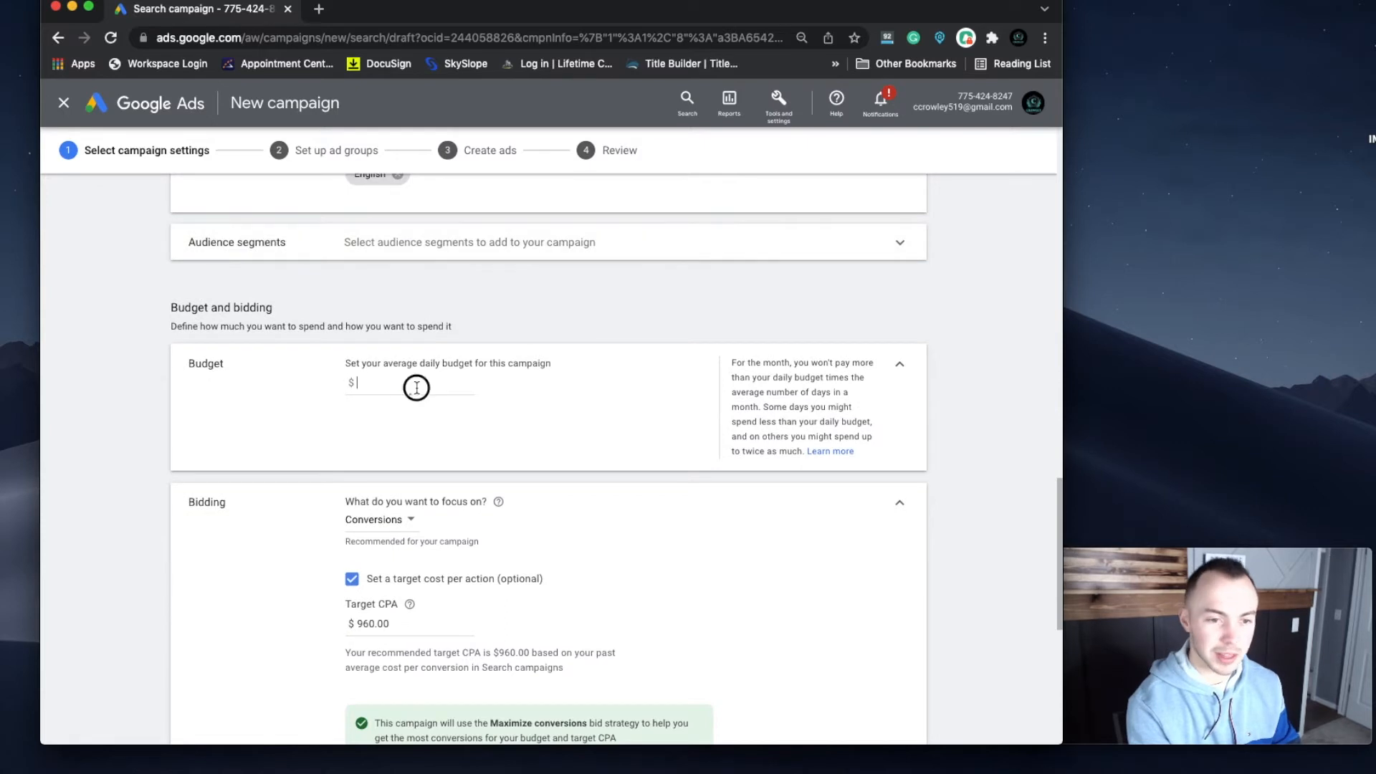
pyautogui.write('100')
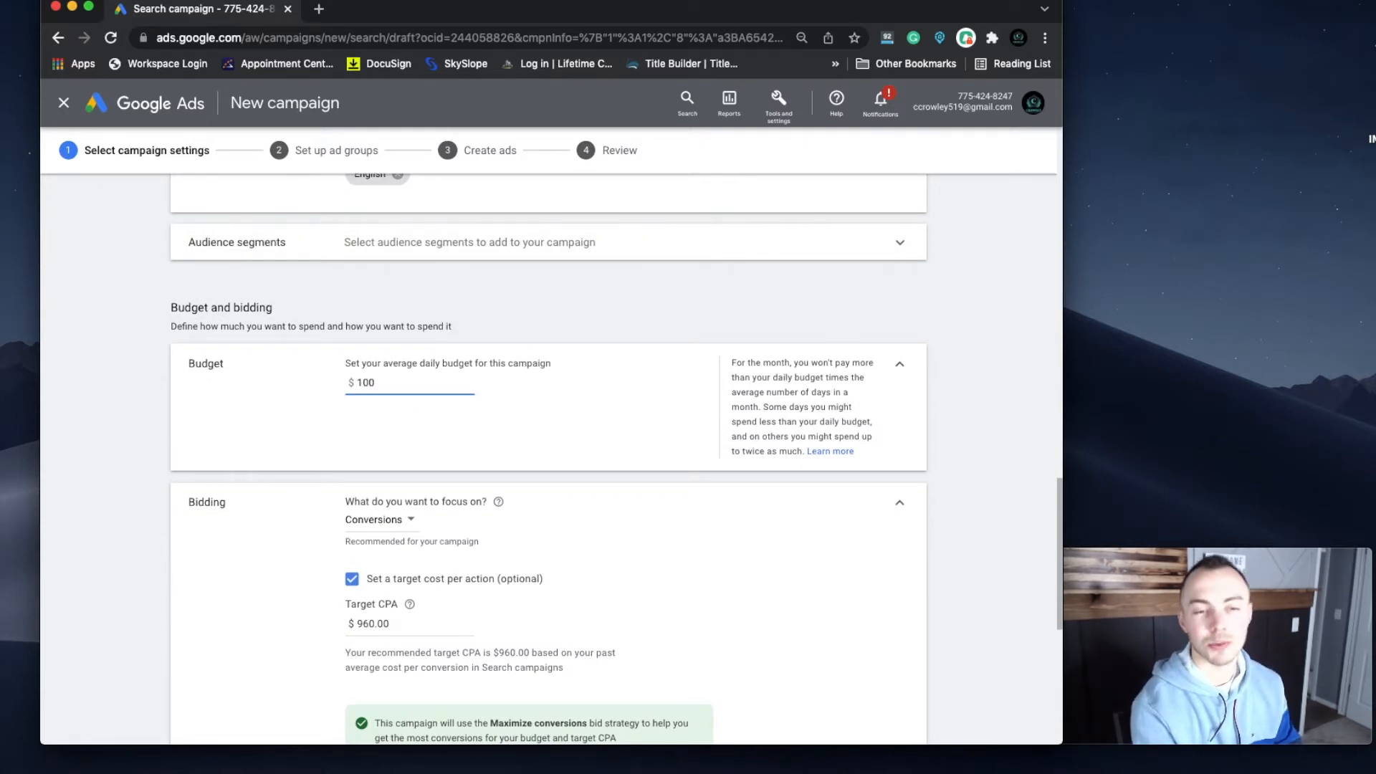
pyautogui.click(499, 423)
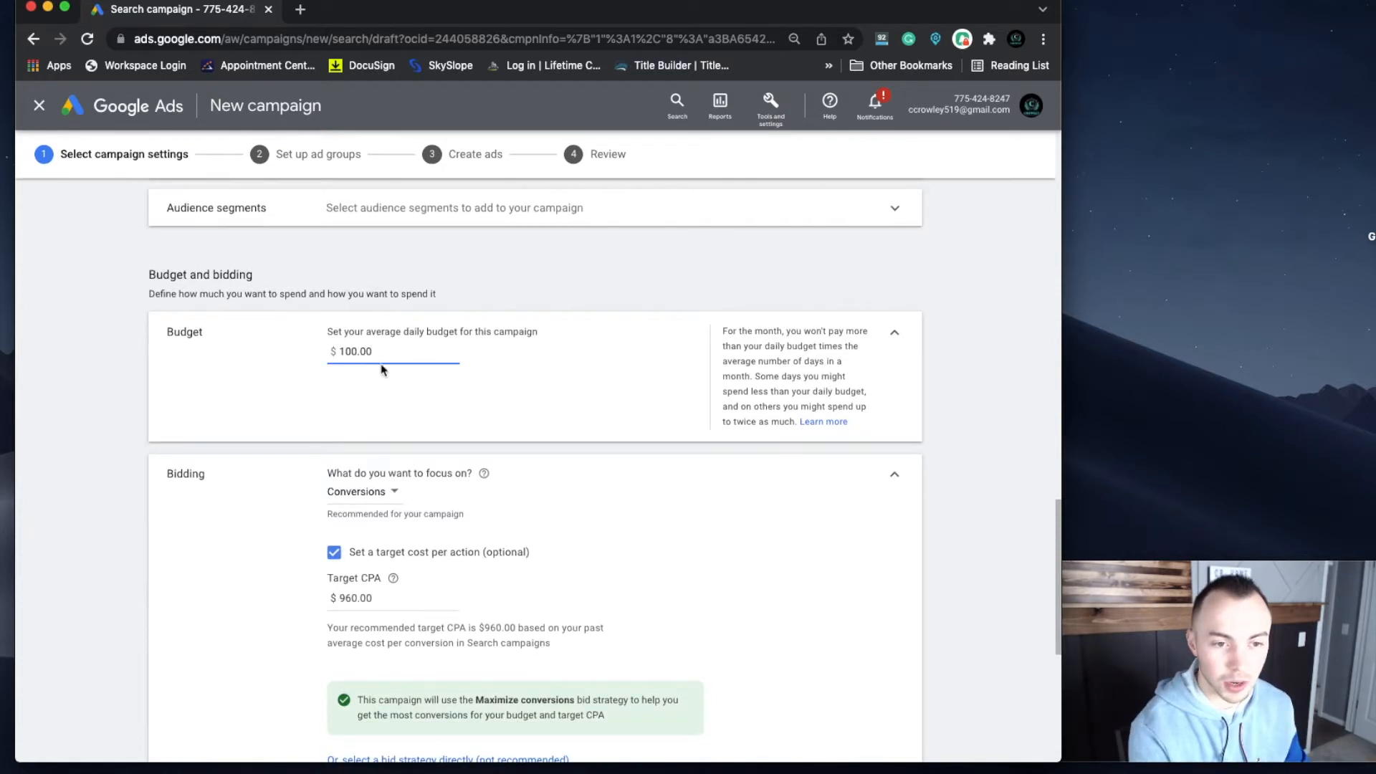
# Step: Review the bidding focus options and keep Conversions selected
pyautogui.scroll(-1, 342, 550)
pyautogui.click(377, 436)
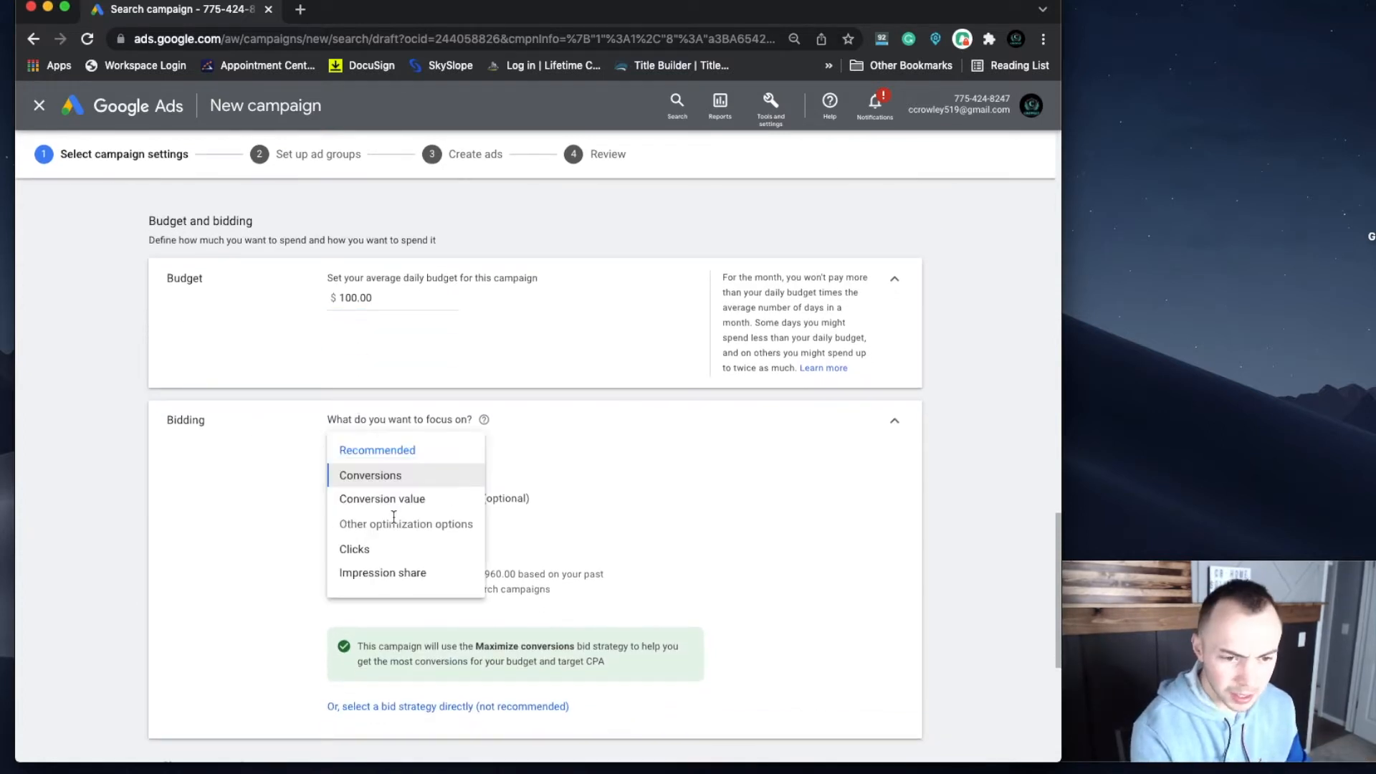
pyautogui.click(569, 507)
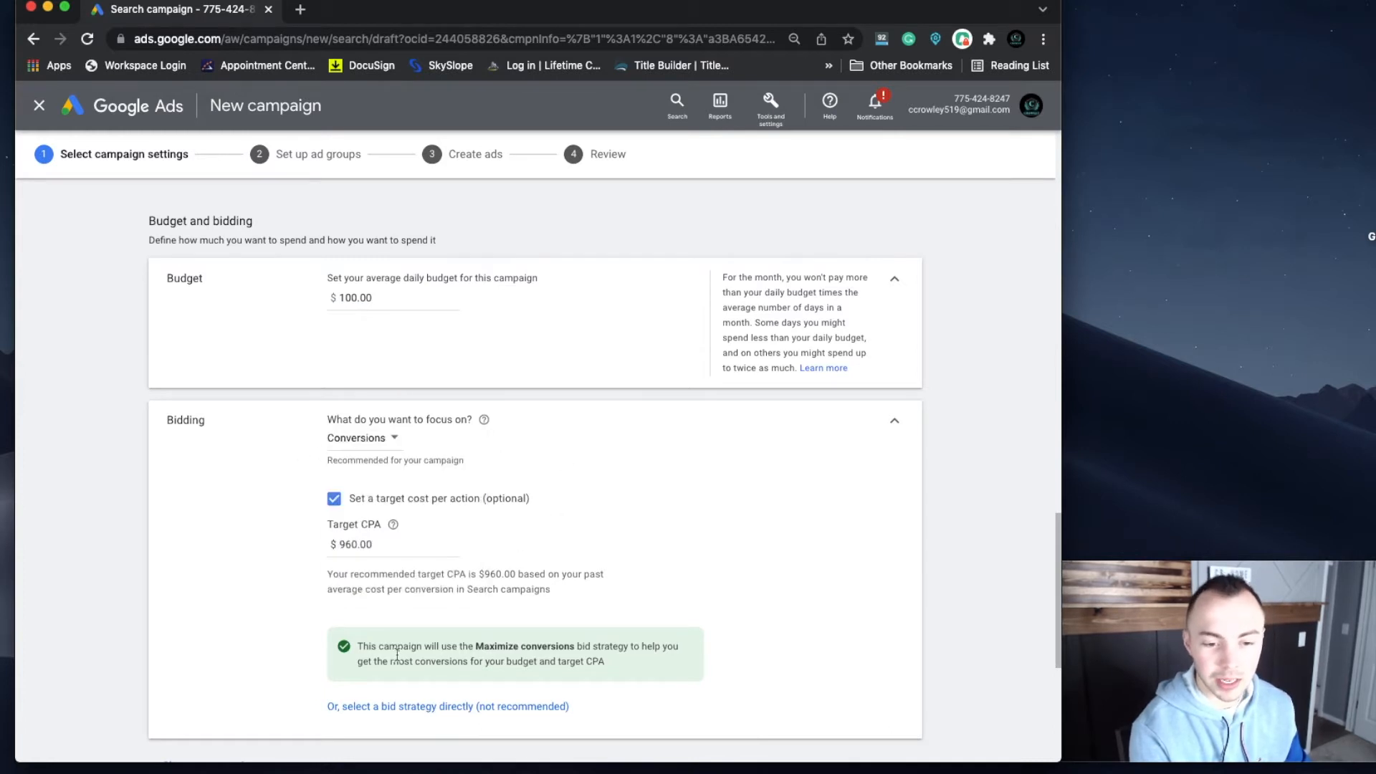
# Step: Try removing the target cost per action and selecting the Manual CPC bid strategy directly, and go back to the previous bidding options
pyautogui.click(333, 500)
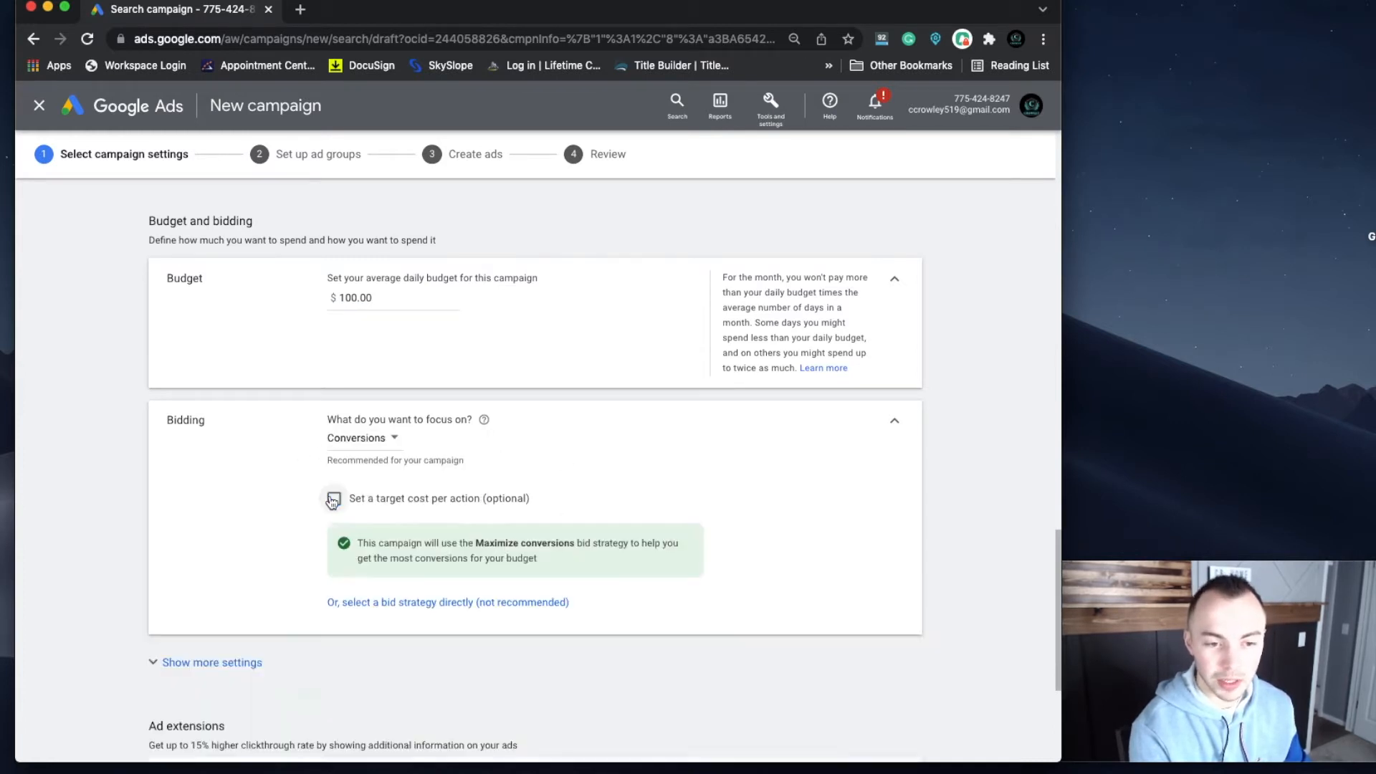
pyautogui.click(382, 610)
pyautogui.click(382, 463)
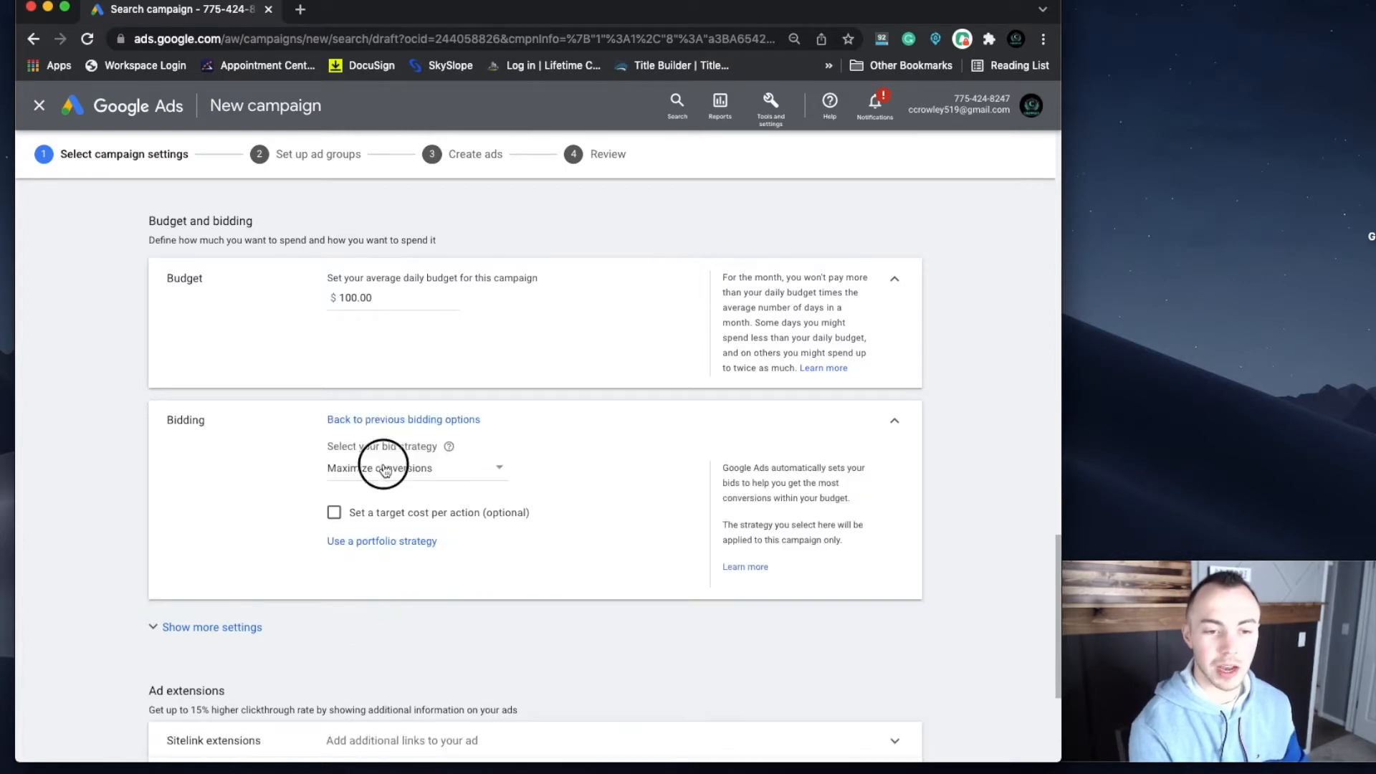
pyautogui.click(383, 645)
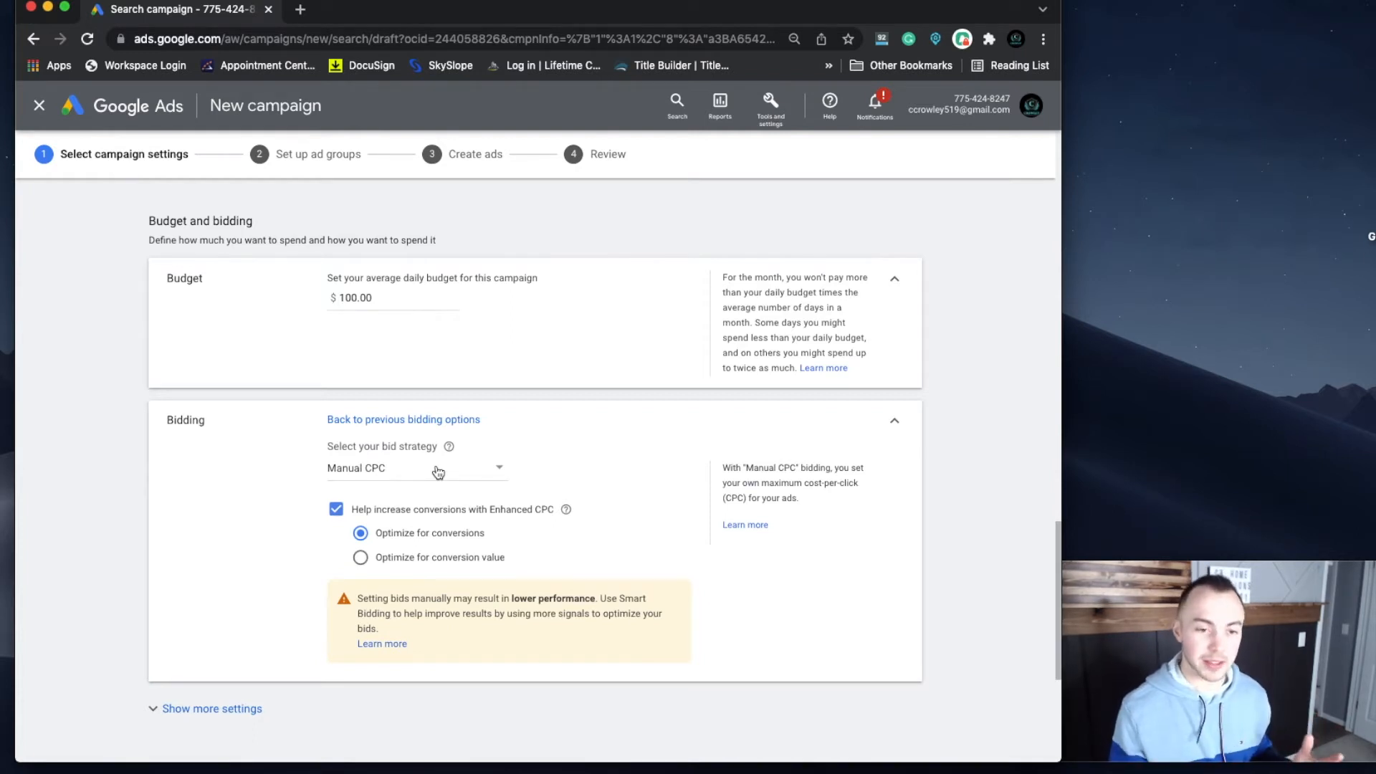
pyautogui.click(438, 471)
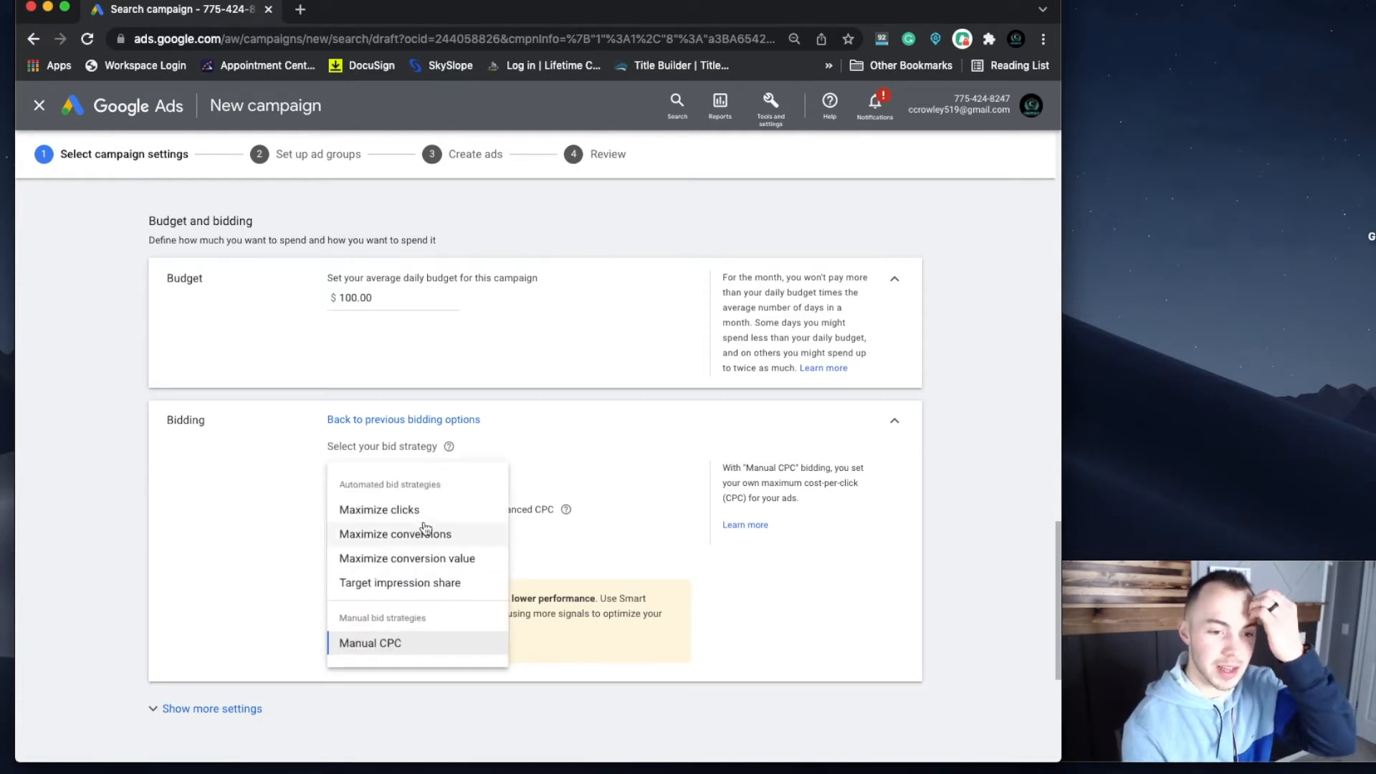
pyautogui.click(577, 462)
pyautogui.click(403, 420)
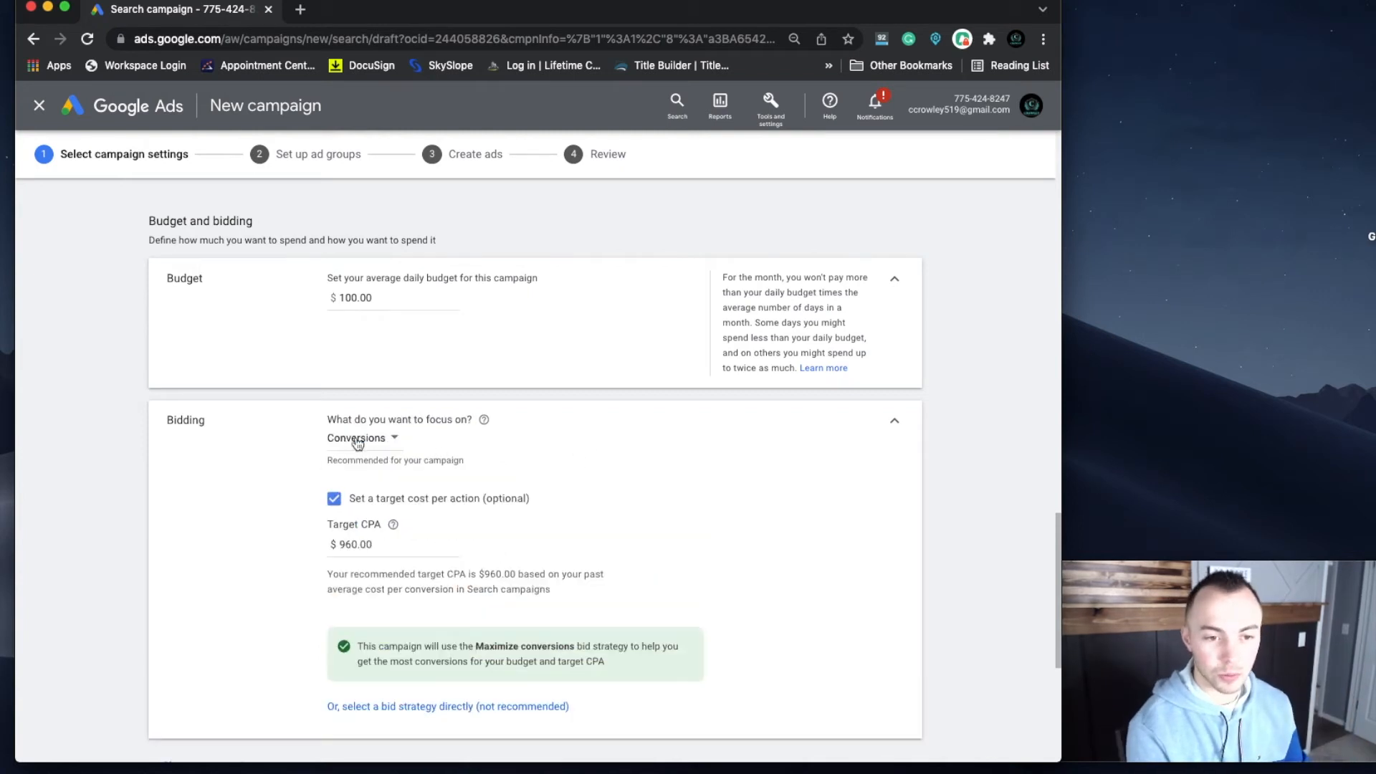
# Step: Compare Conversions with the other bidding focus choices and close the list without changing the focus
pyautogui.click(370, 448)
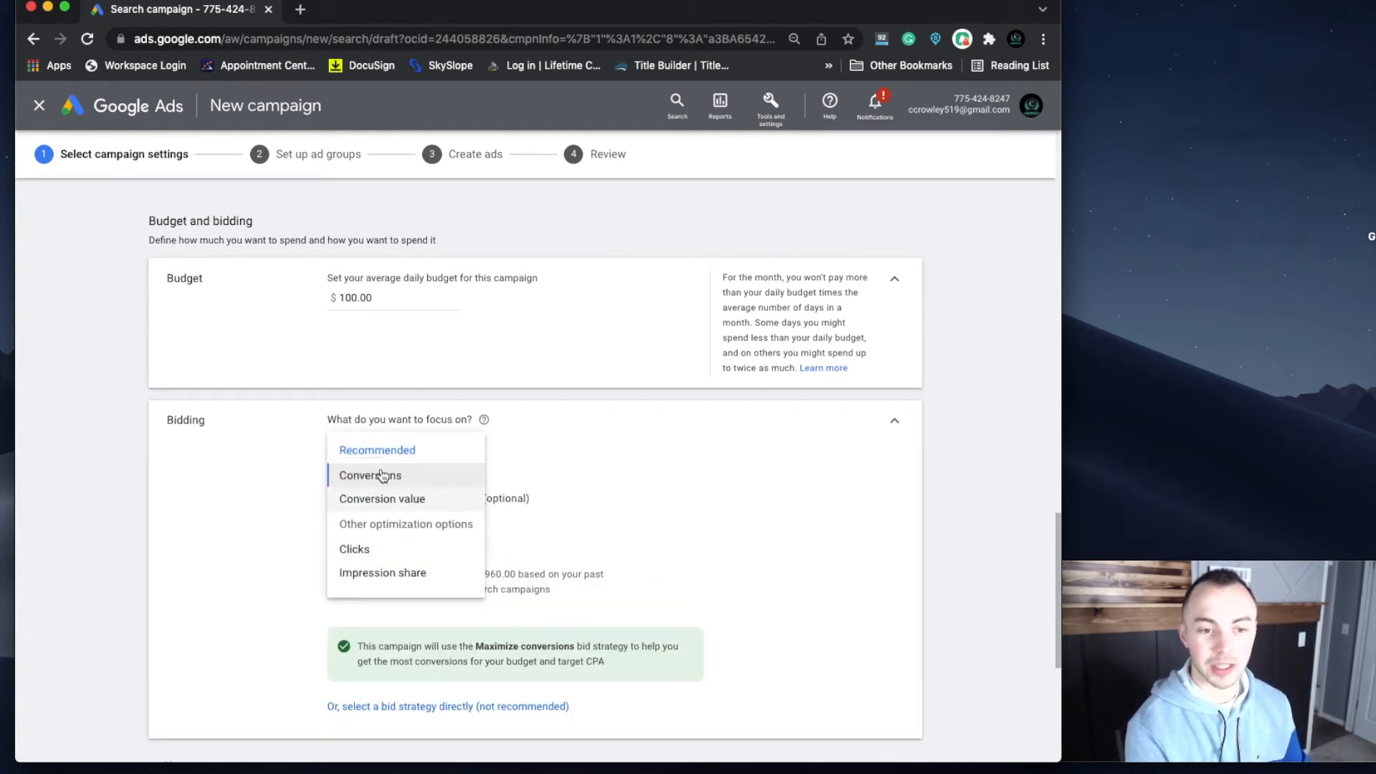
pyautogui.click(703, 476)
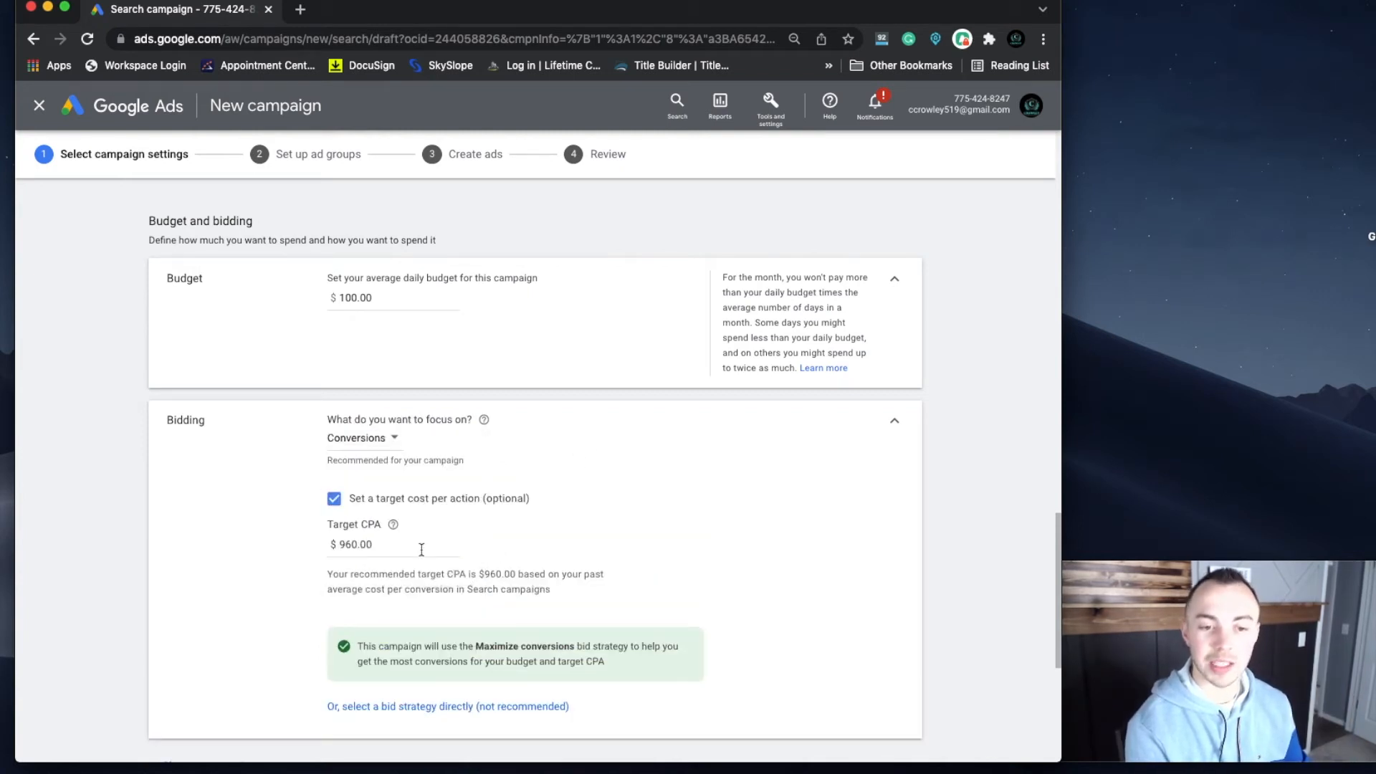
pyautogui.click(375, 444)
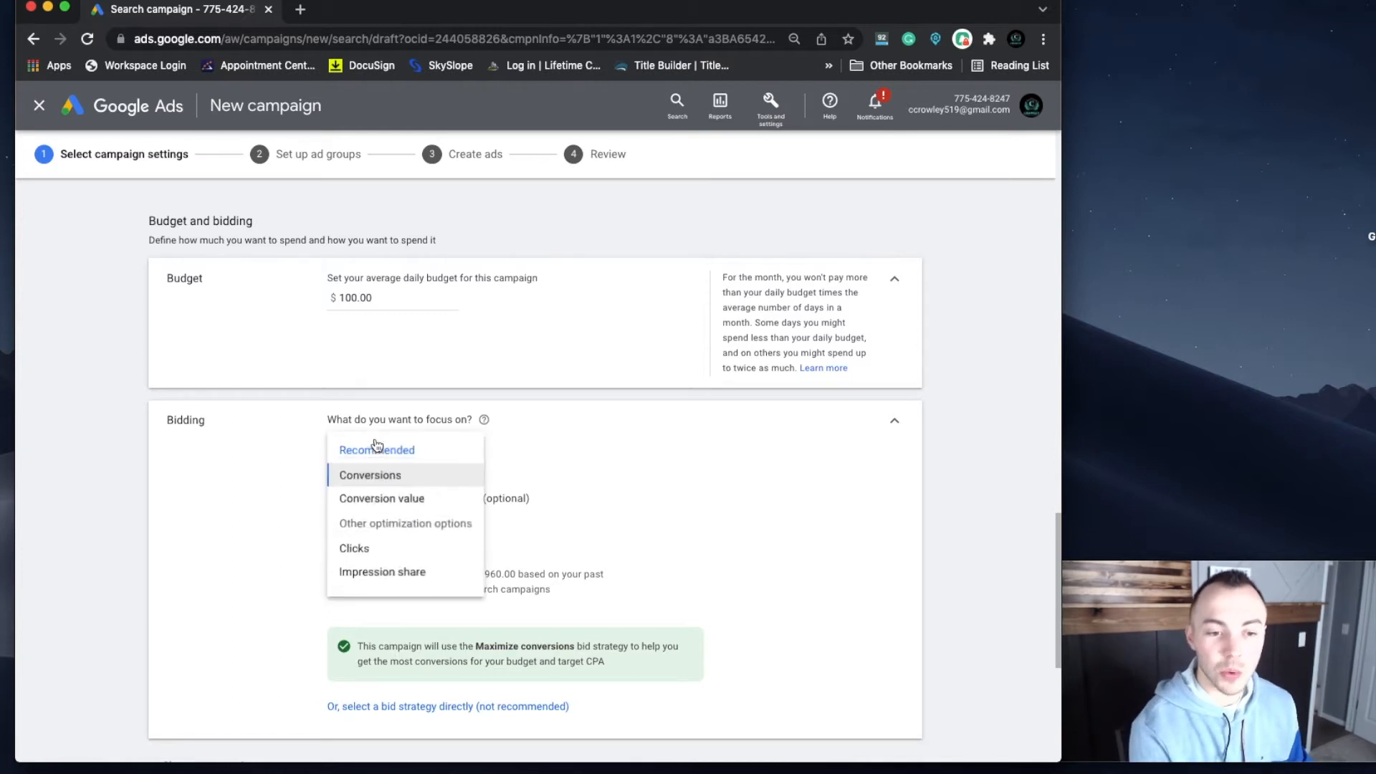
pyautogui.click(585, 475)
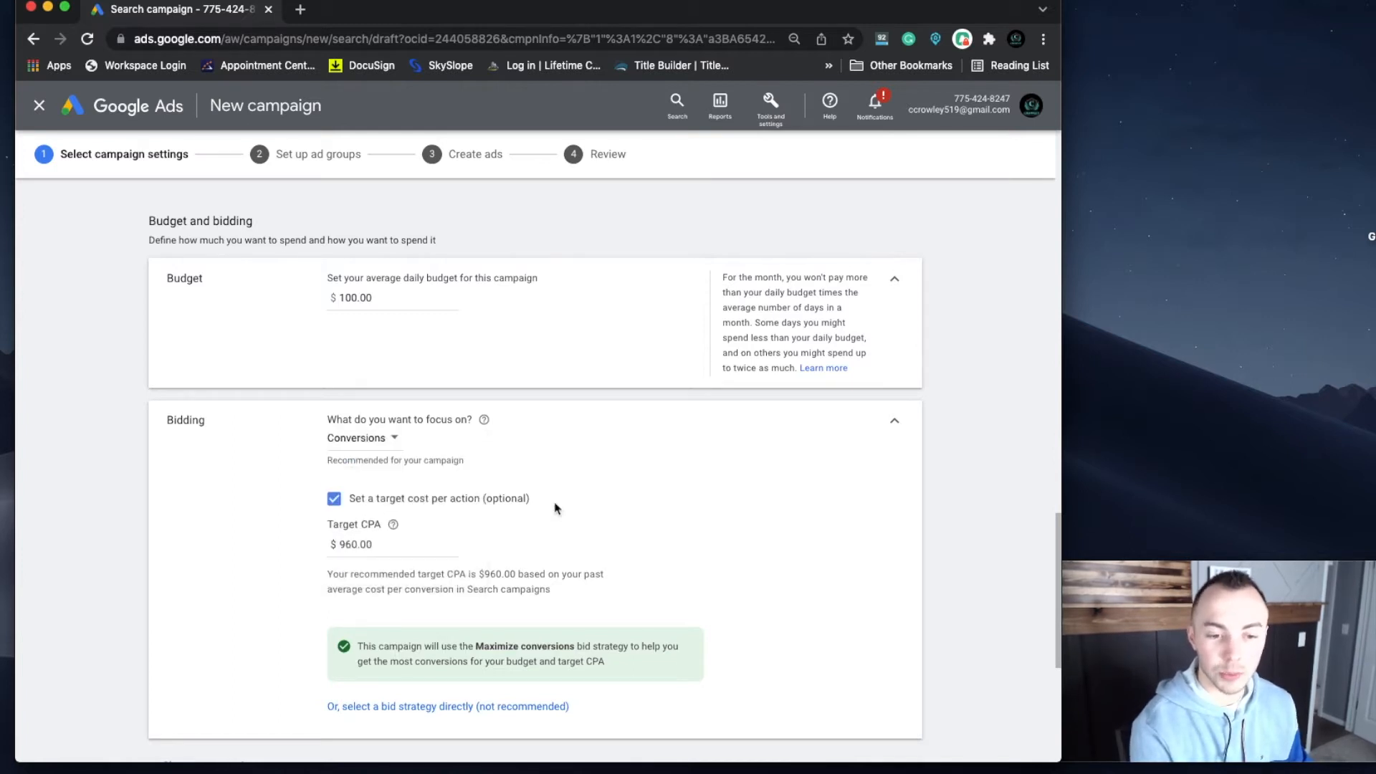
# Step: Select Manual CPC directly as the campaign's bid strategy and turn off Enhanced CPC
pyautogui.click(395, 709)
pyautogui.click(408, 470)
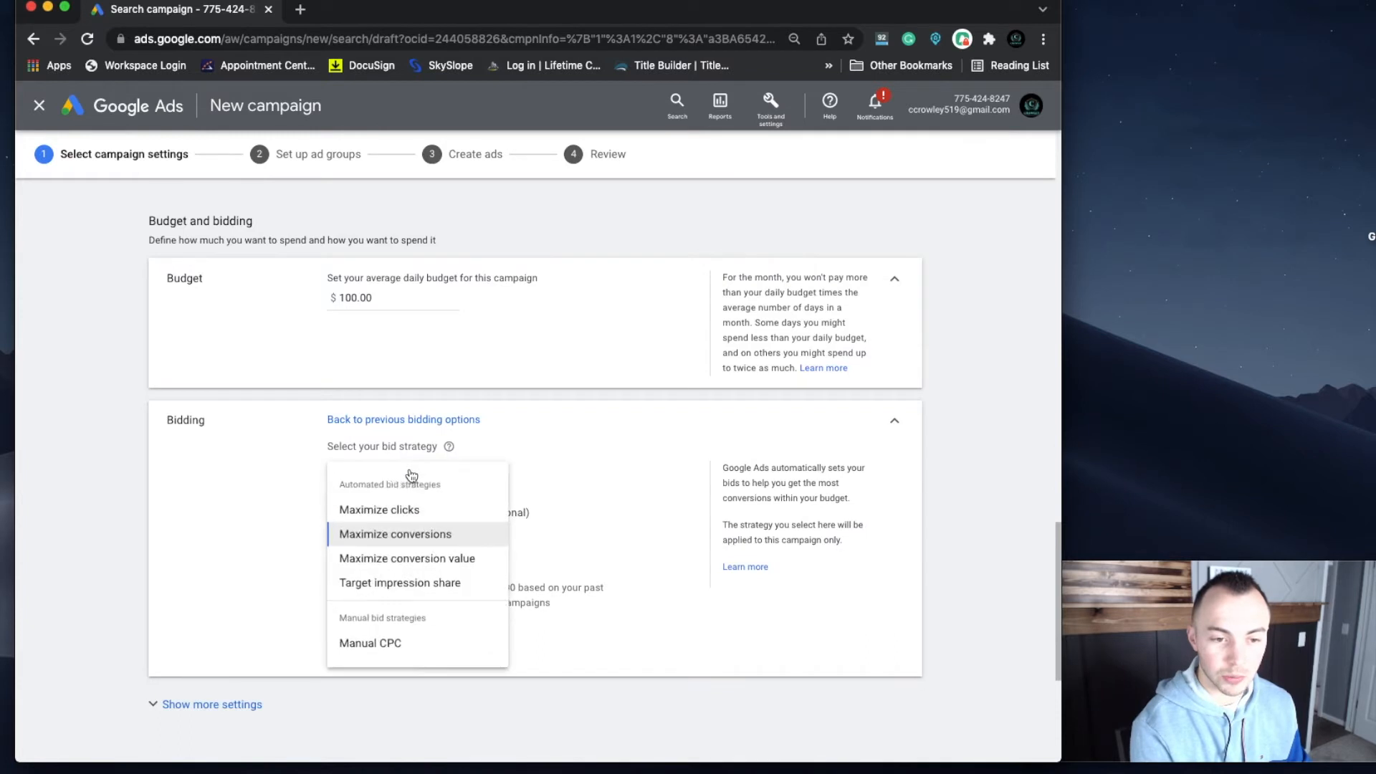
pyautogui.click(355, 643)
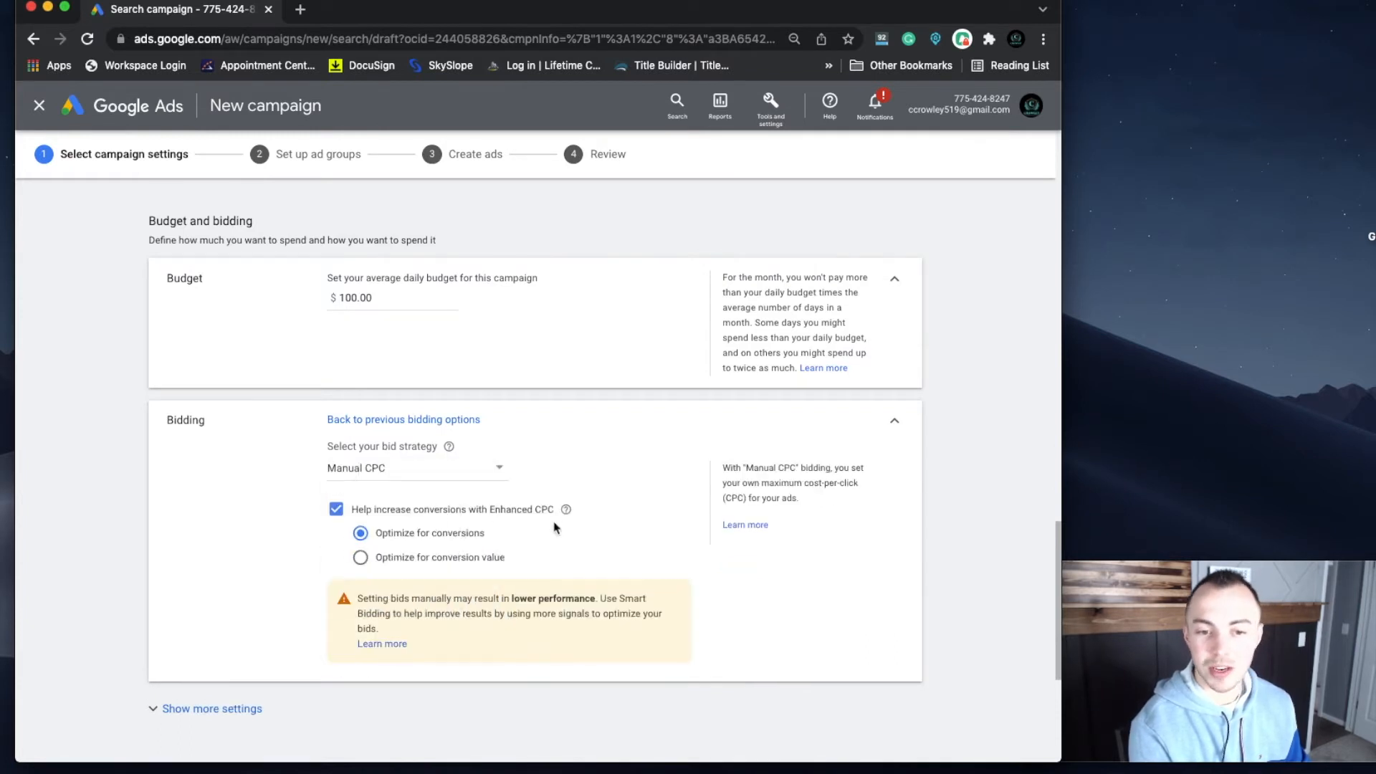
pyautogui.moveTo(586, 505); pyautogui.dragTo(334, 495)
pyautogui.click(280, 556)
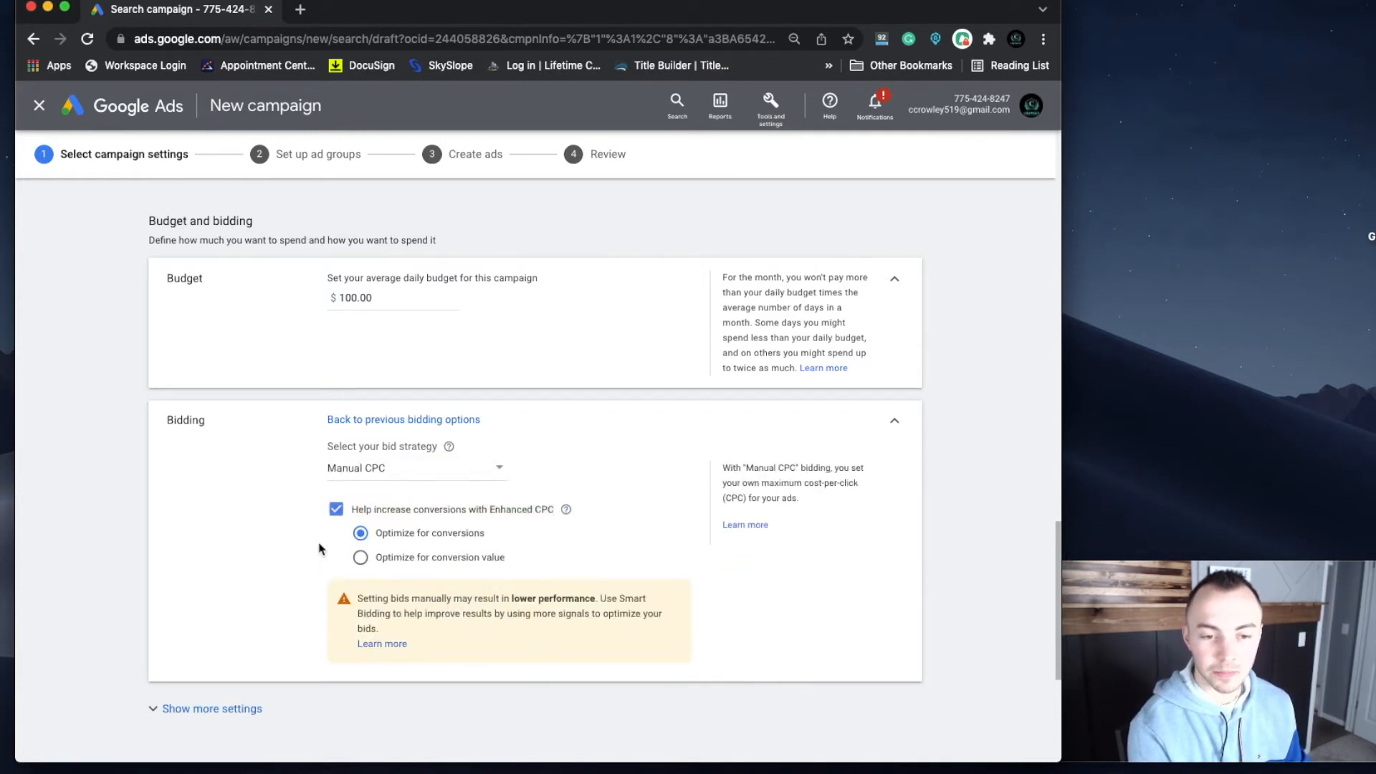
pyautogui.click(336, 510)
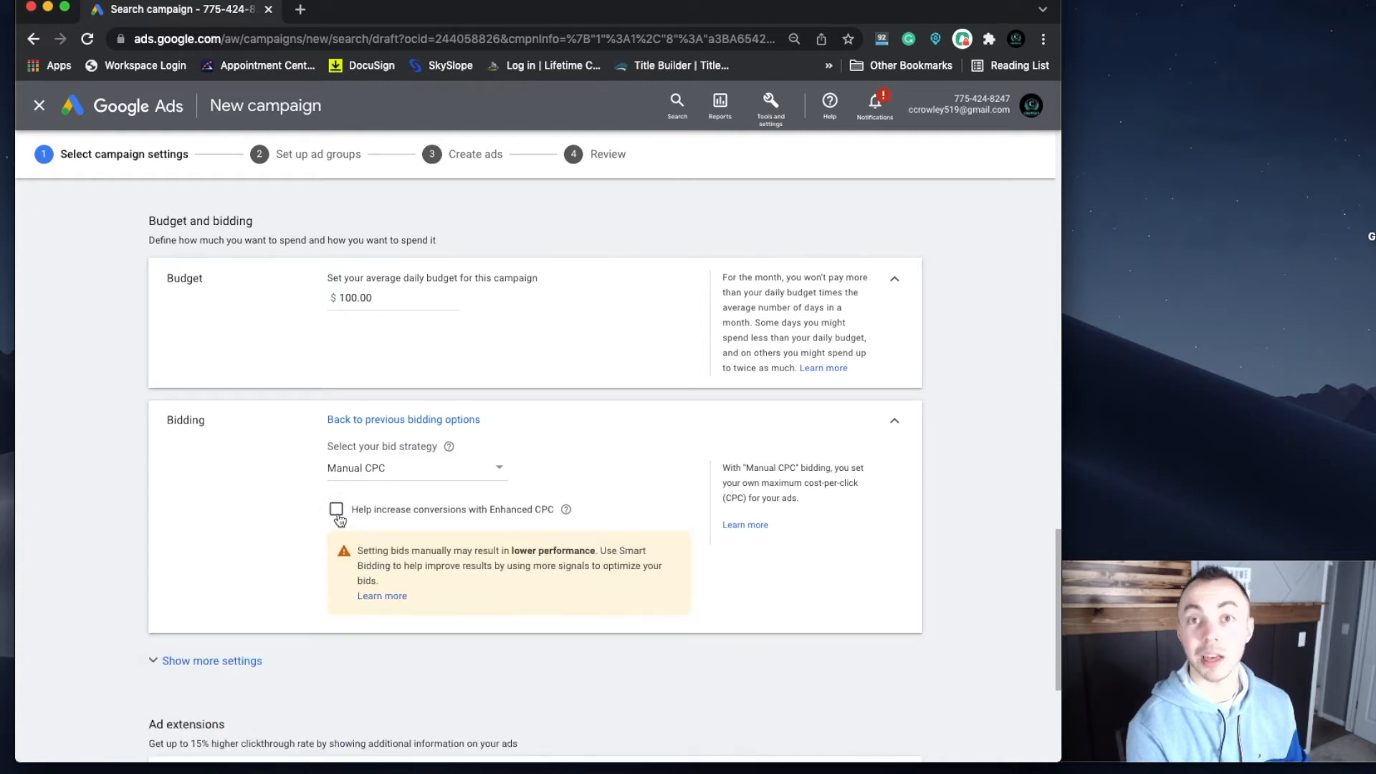
pyautogui.click(337, 511)
pyautogui.click(337, 510)
# Step: Show the additional settings below bidding and look over ad rotation and the ad extensions section
pyautogui.scroll(-2, 203, 660)
pyautogui.click(203, 608)
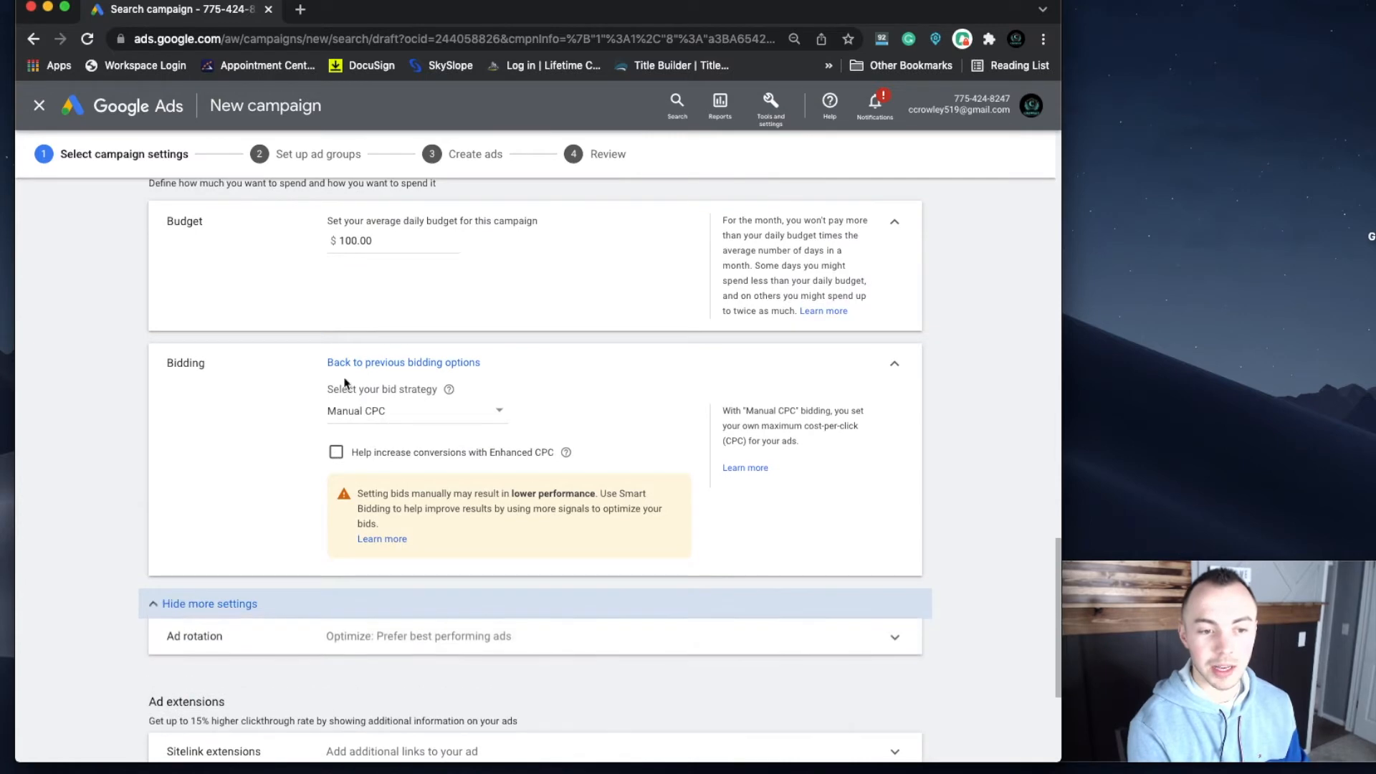
pyautogui.scroll(-2, 334, 525)
pyautogui.scroll(-1, 334, 525)
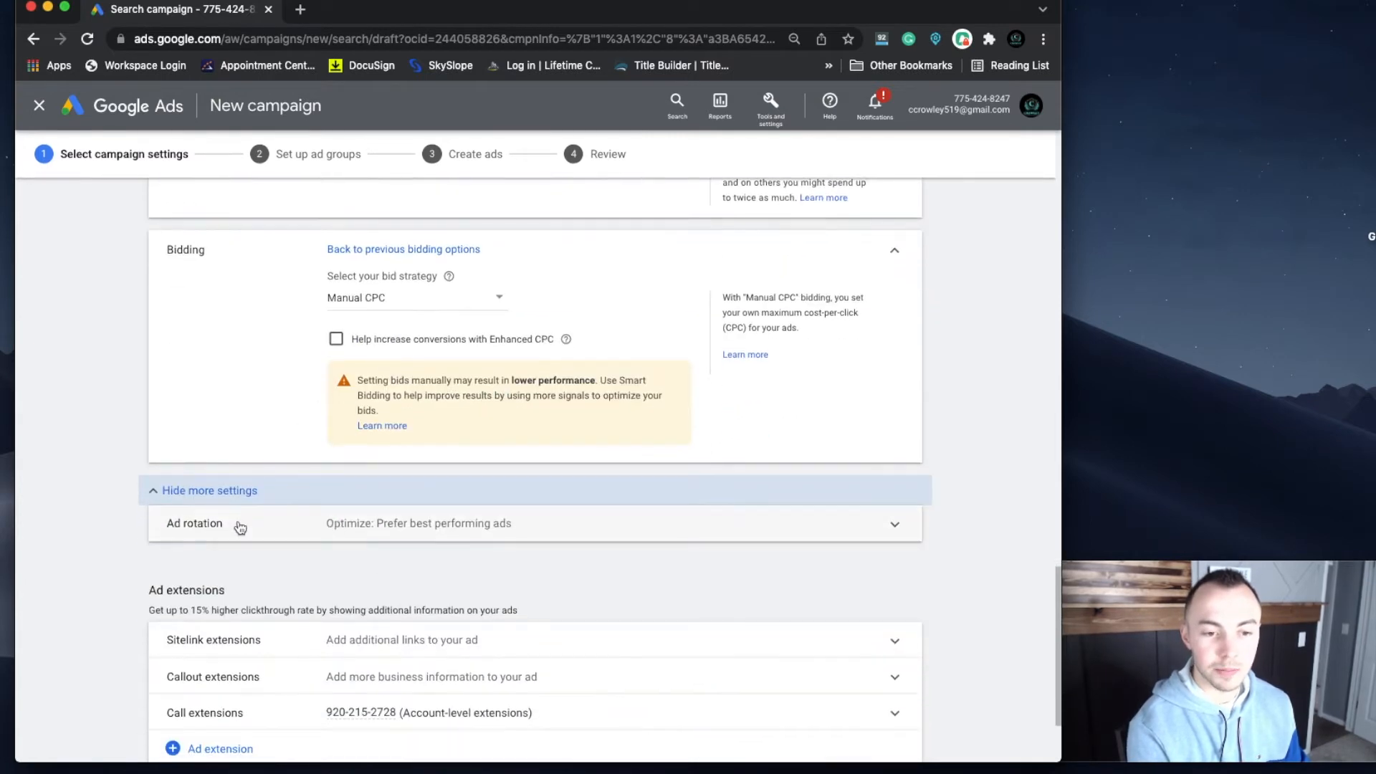
pyautogui.scroll(-4, 259, 536)
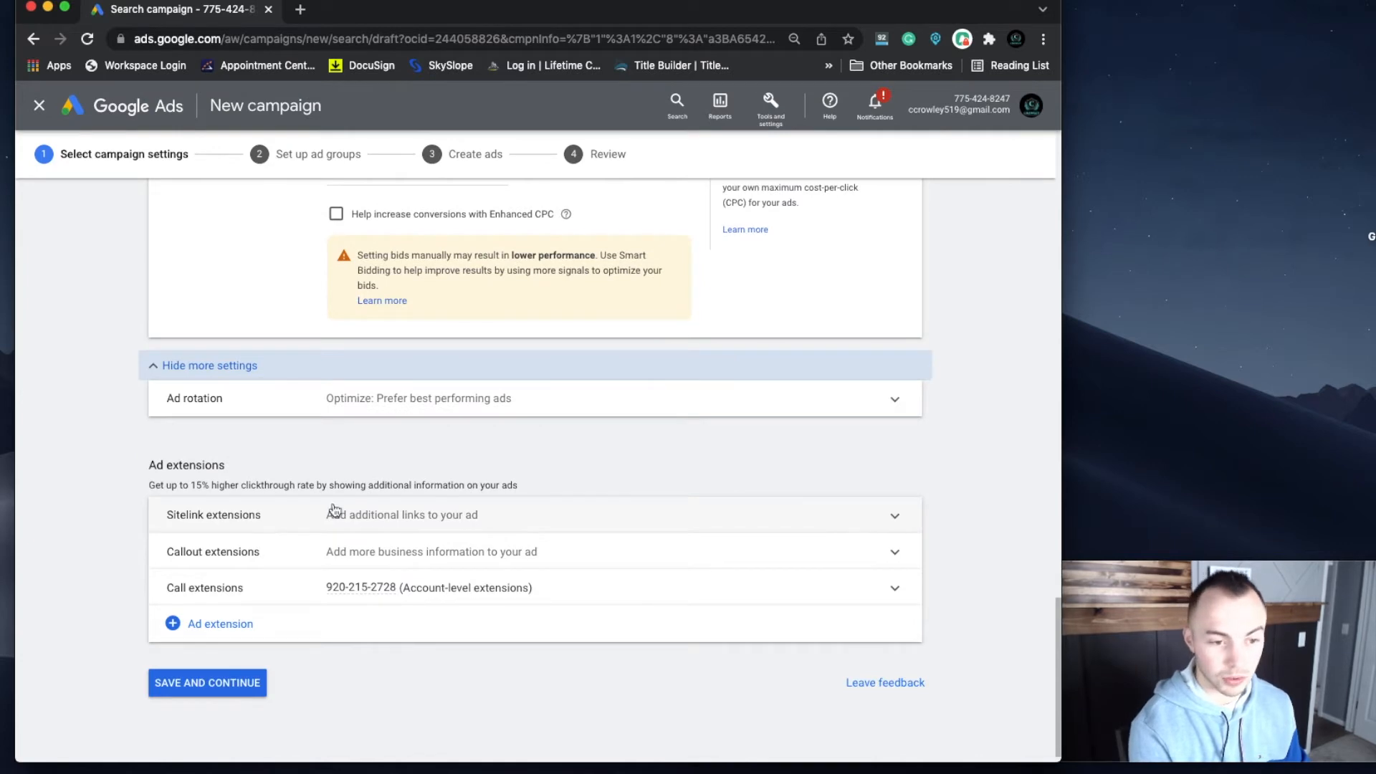
# Step: Open the sitelink extensions and look through the existing campaign-level sitelinks, including the details of Get Your Fair Cash Offer
pyautogui.click(391, 529)
pyautogui.scroll(-2, 243, 576)
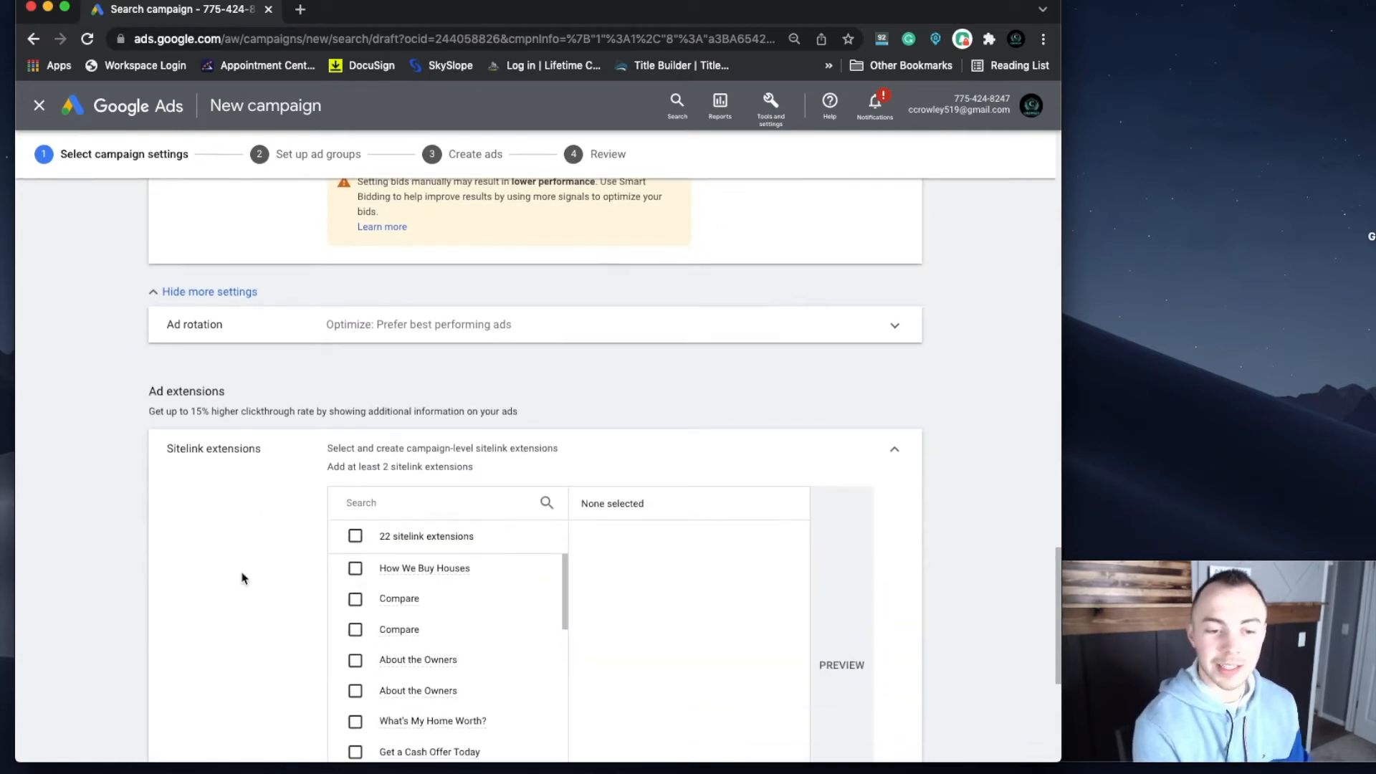
pyautogui.scroll(-3, 258, 541)
pyautogui.scroll(-3, 480, 521)
pyautogui.scroll(-5, 480, 522)
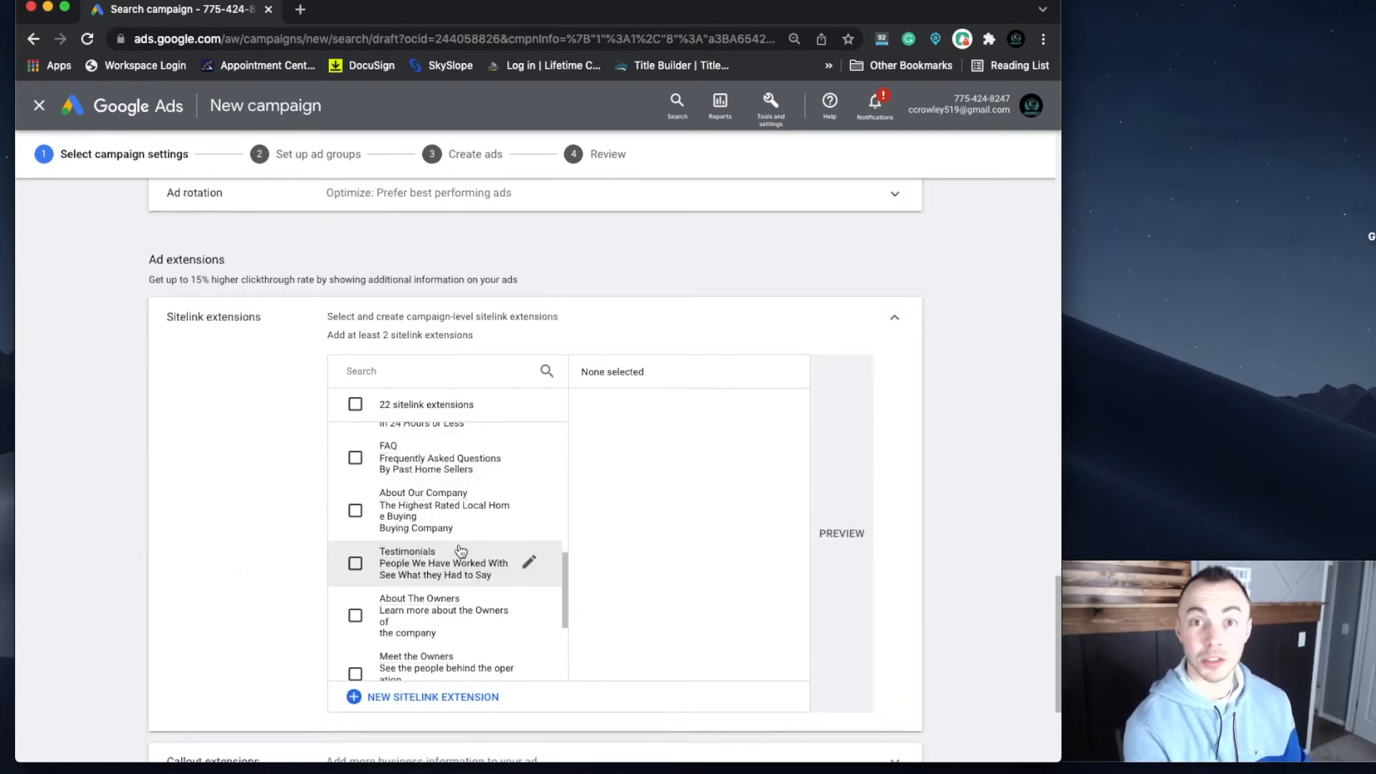
pyautogui.scroll(-3, 461, 551)
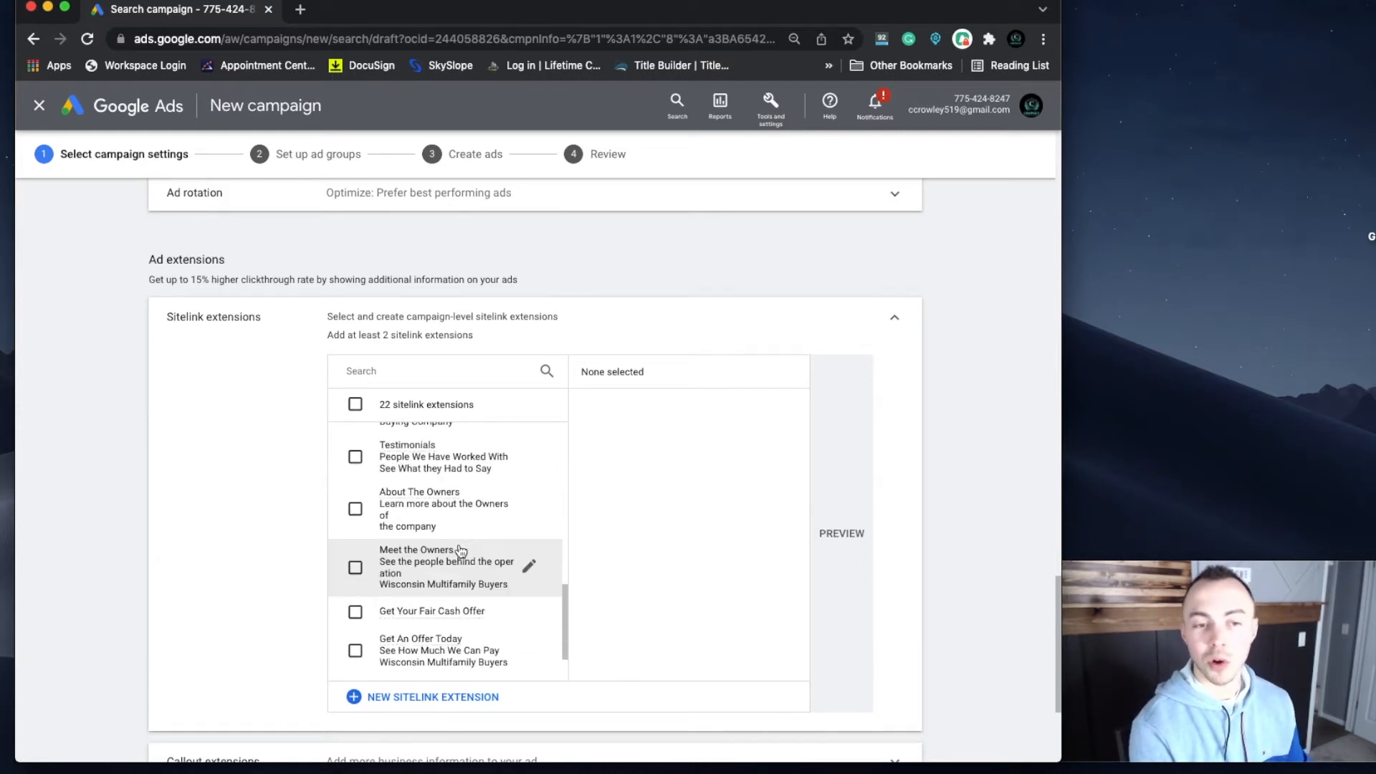
pyautogui.scroll(-3, 460, 550)
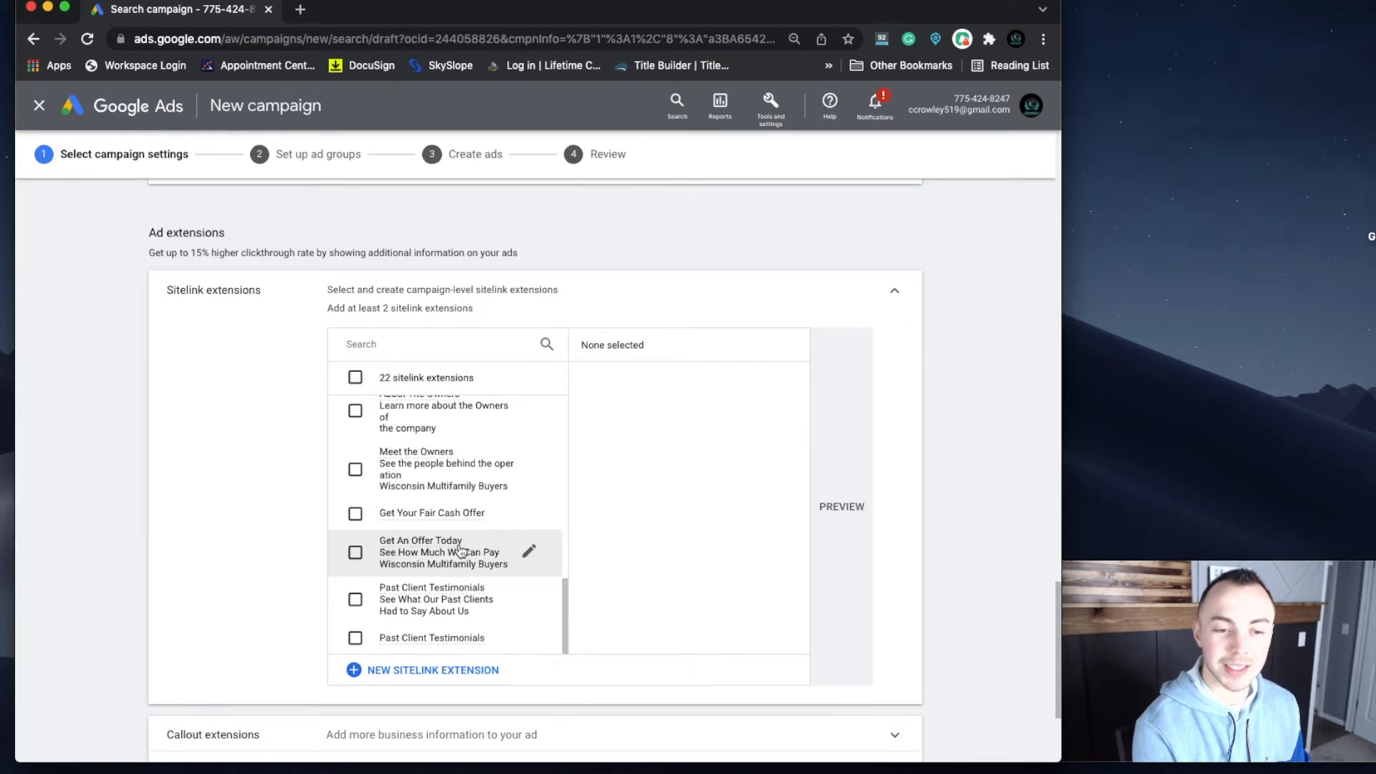
pyautogui.moveTo(388, 517)
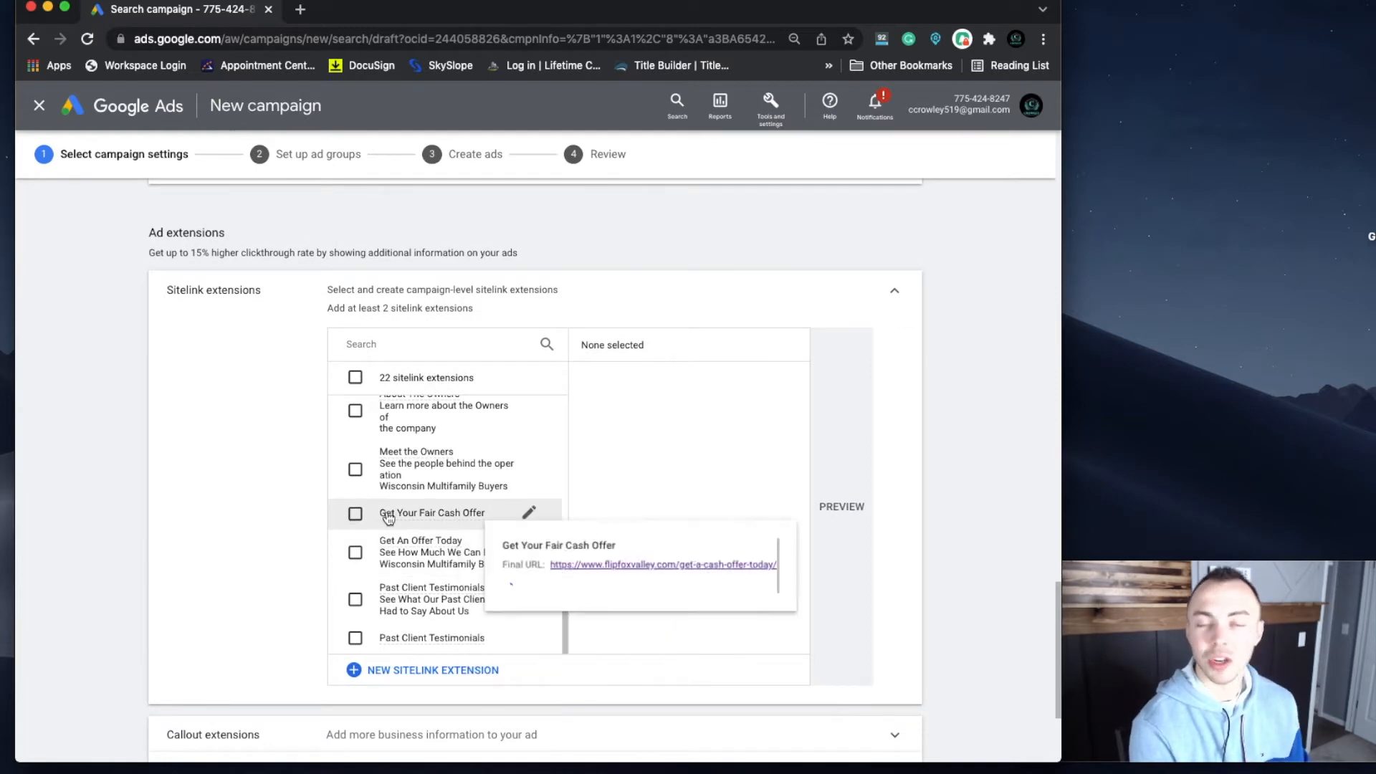
pyautogui.scroll(10, 388, 517)
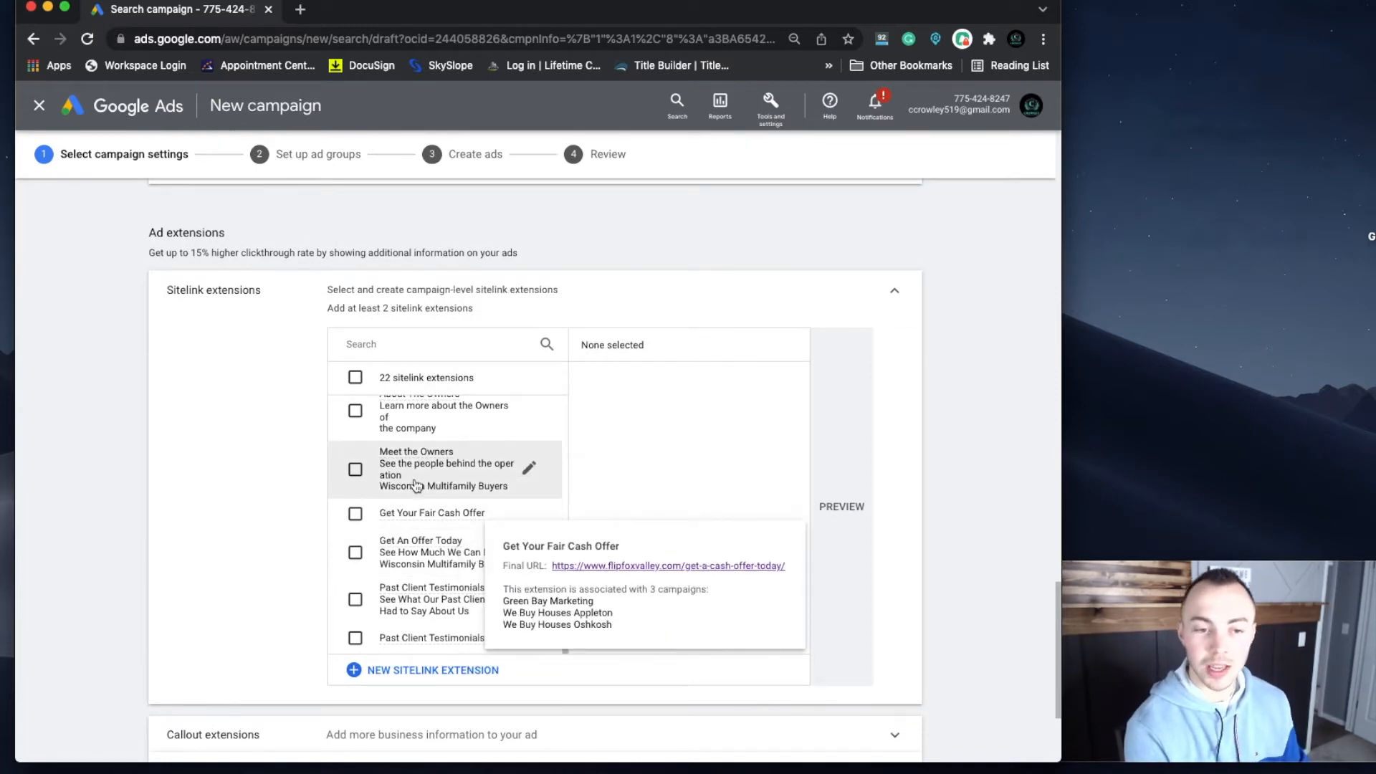
pyautogui.scroll(2, 416, 486)
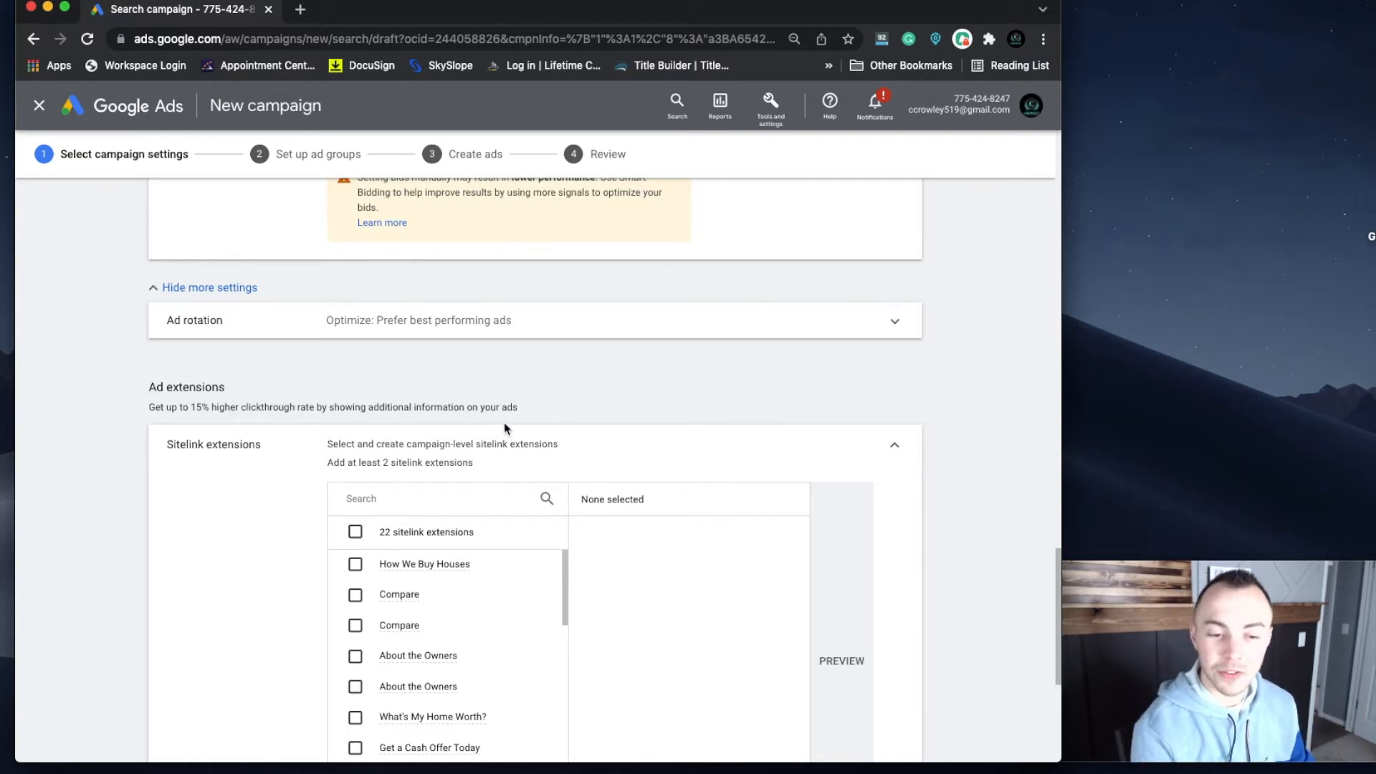
pyautogui.scroll(-2, 427, 614)
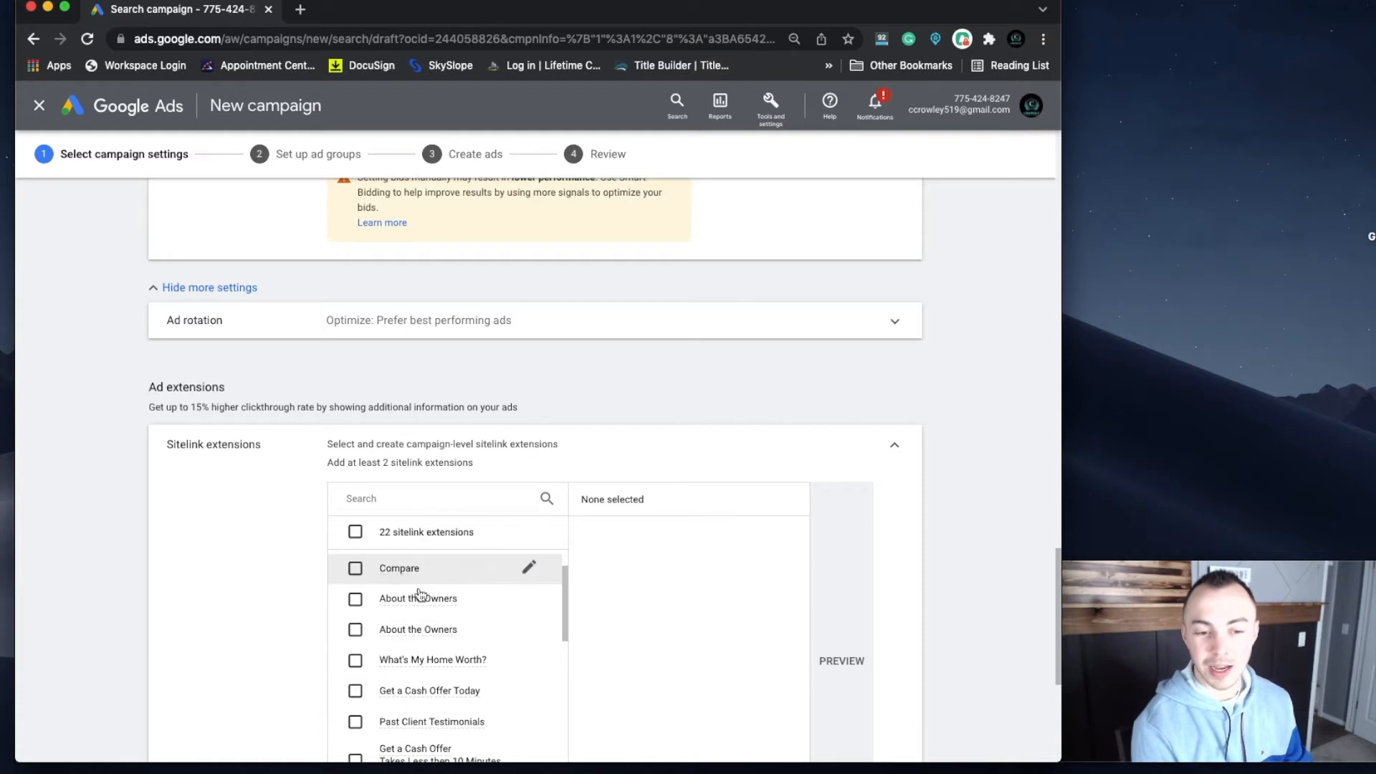
pyautogui.moveTo(439, 602)
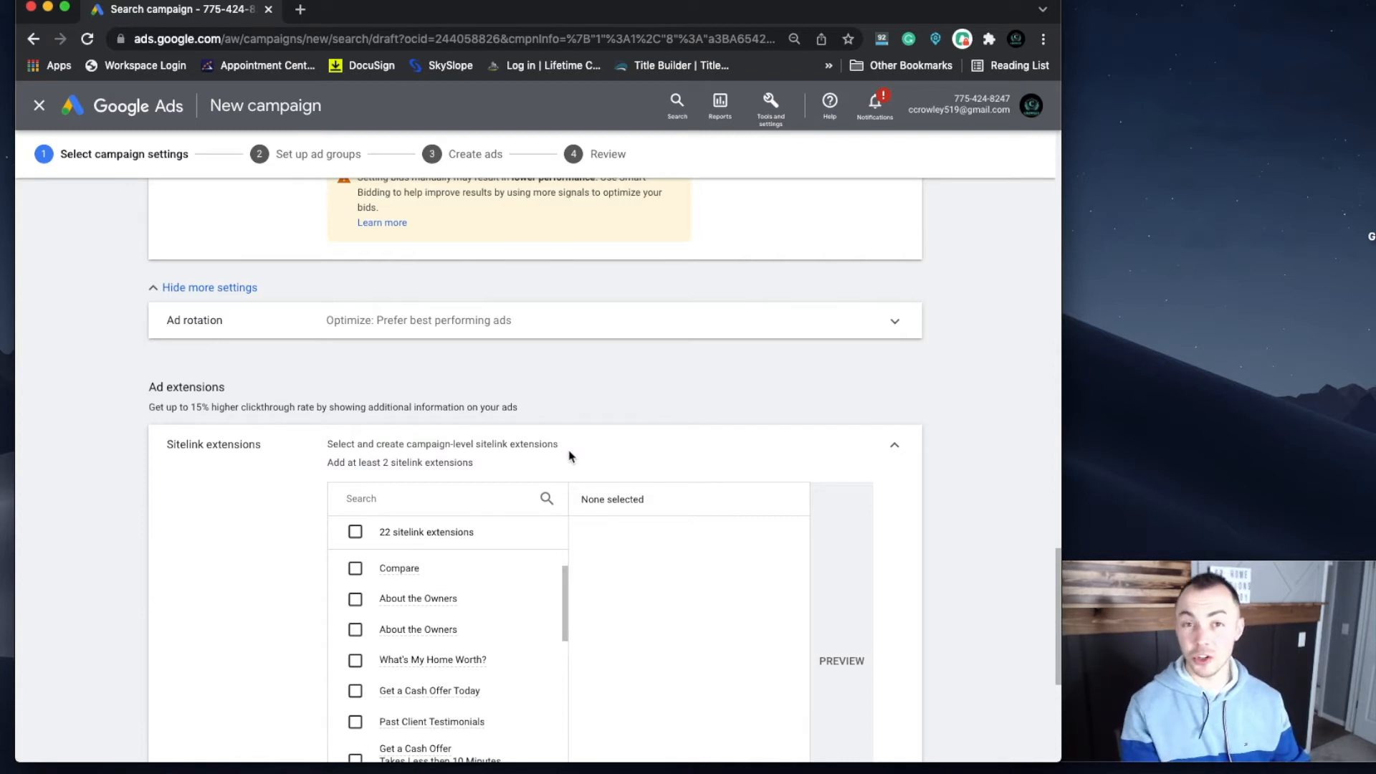
pyautogui.scroll(-5, 466, 688)
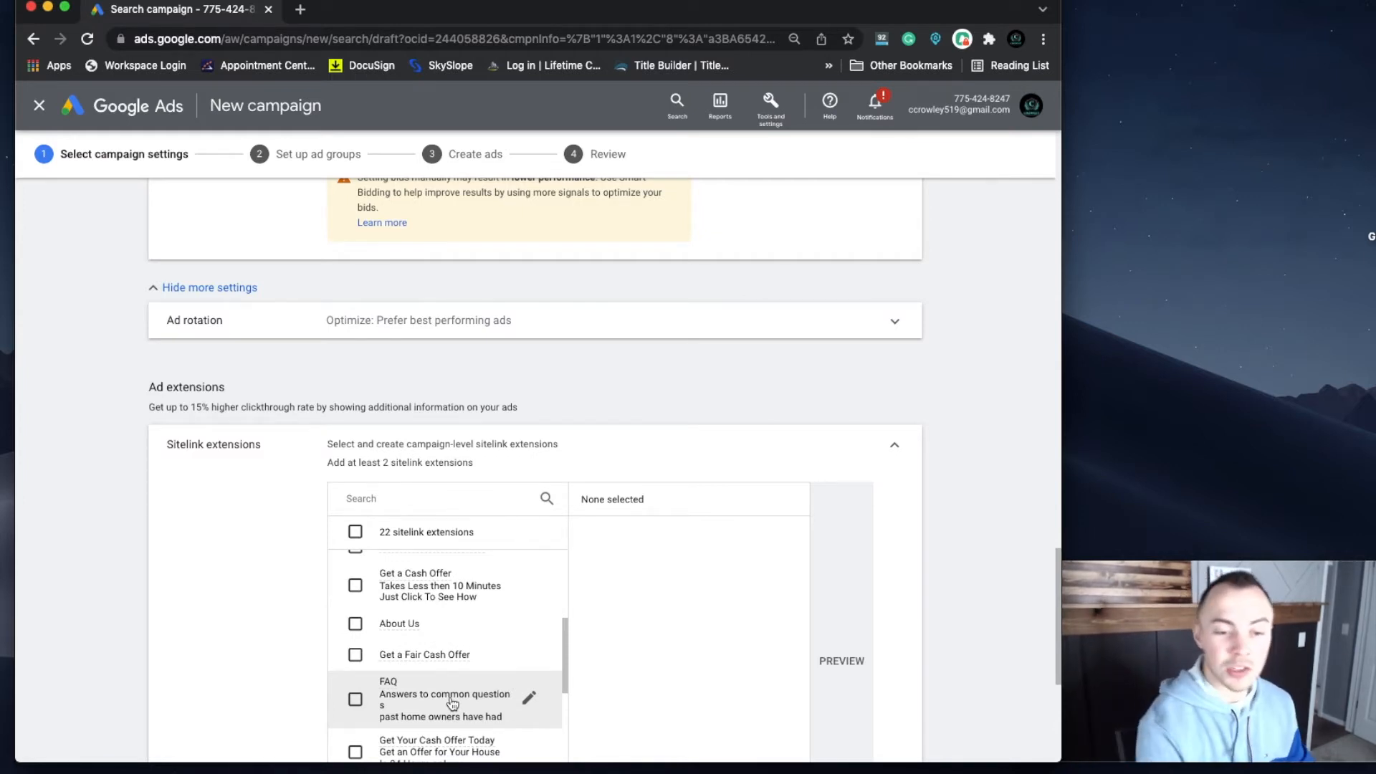
pyautogui.scroll(8, 452, 702)
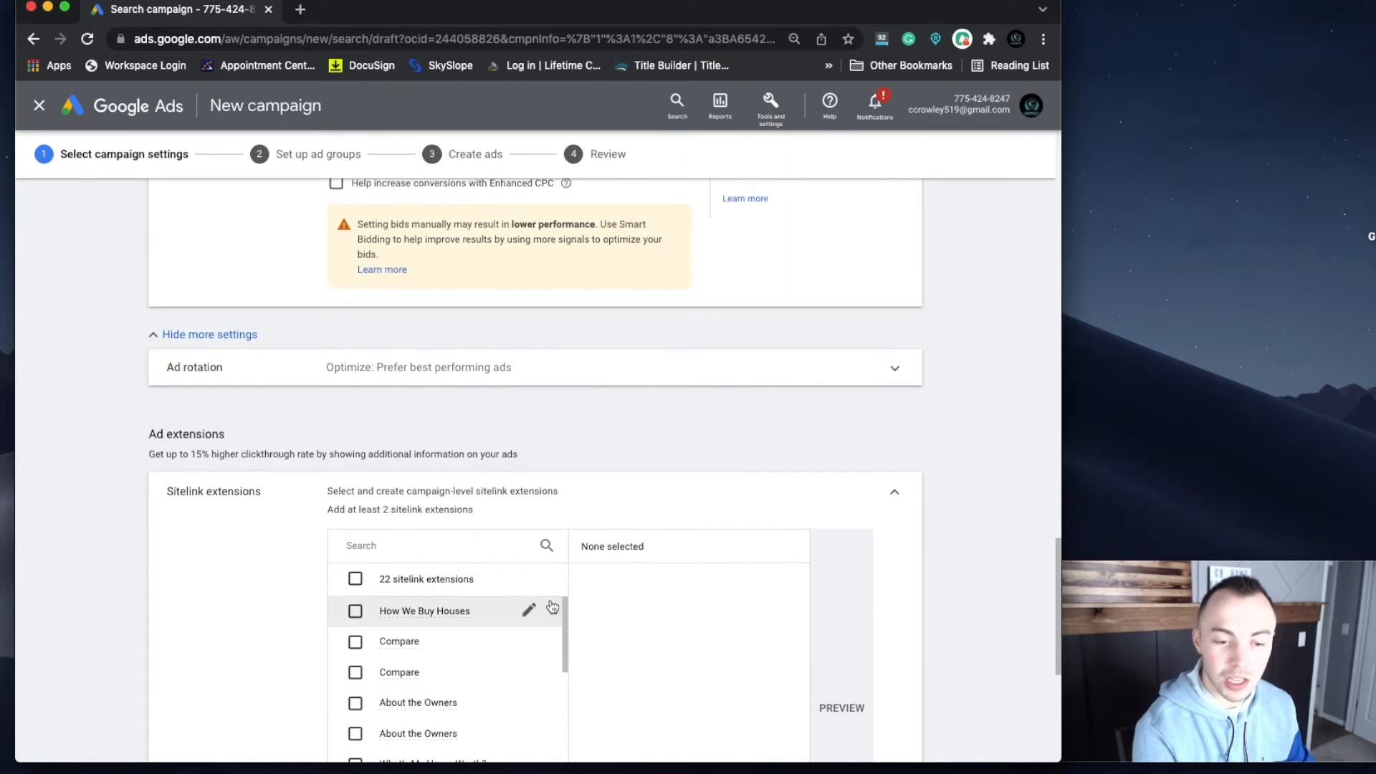
# Step: Add the Get Your Cash Offer Today sitelink described as "Get an Offer for Your House In 24 Hours or Less"
pyautogui.scroll(-2, 152, 347)
pyautogui.scroll(-10, 461, 538)
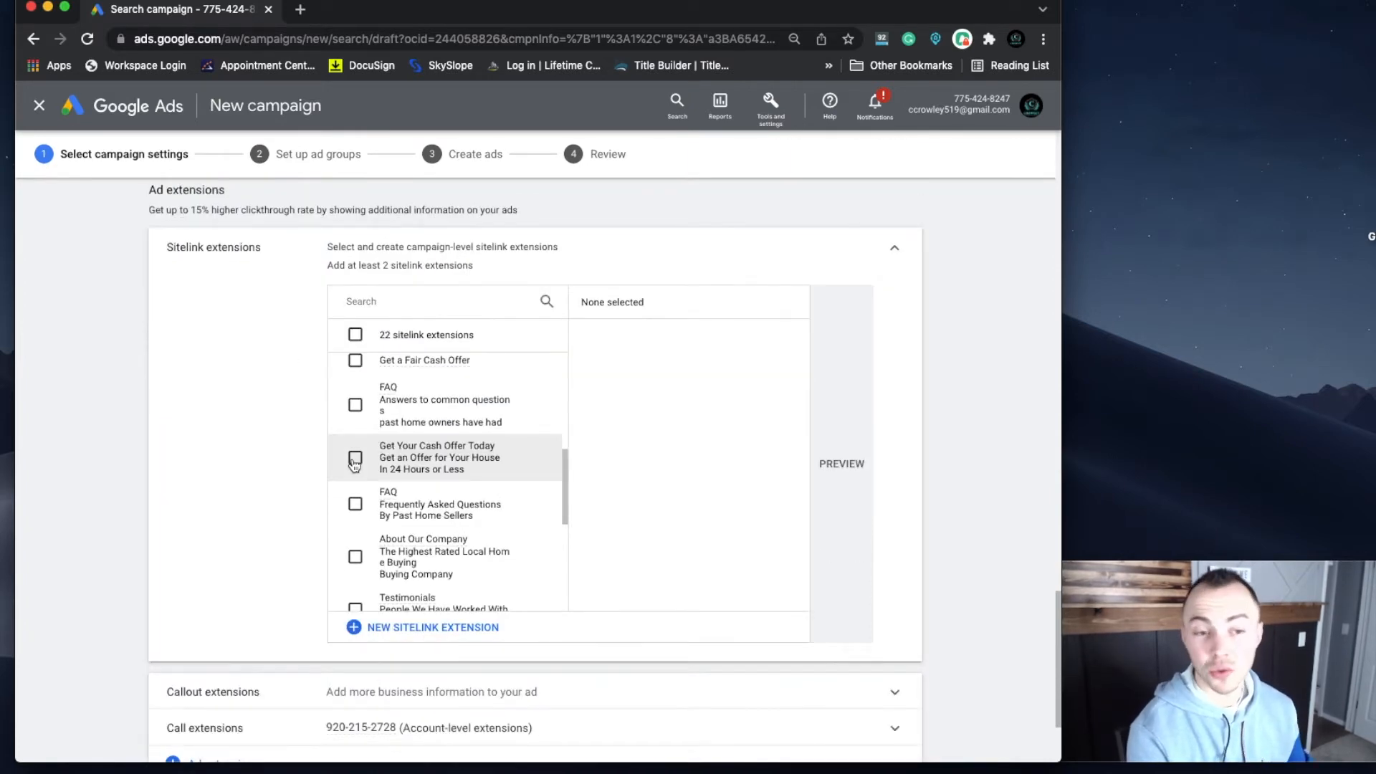
pyautogui.click(355, 460)
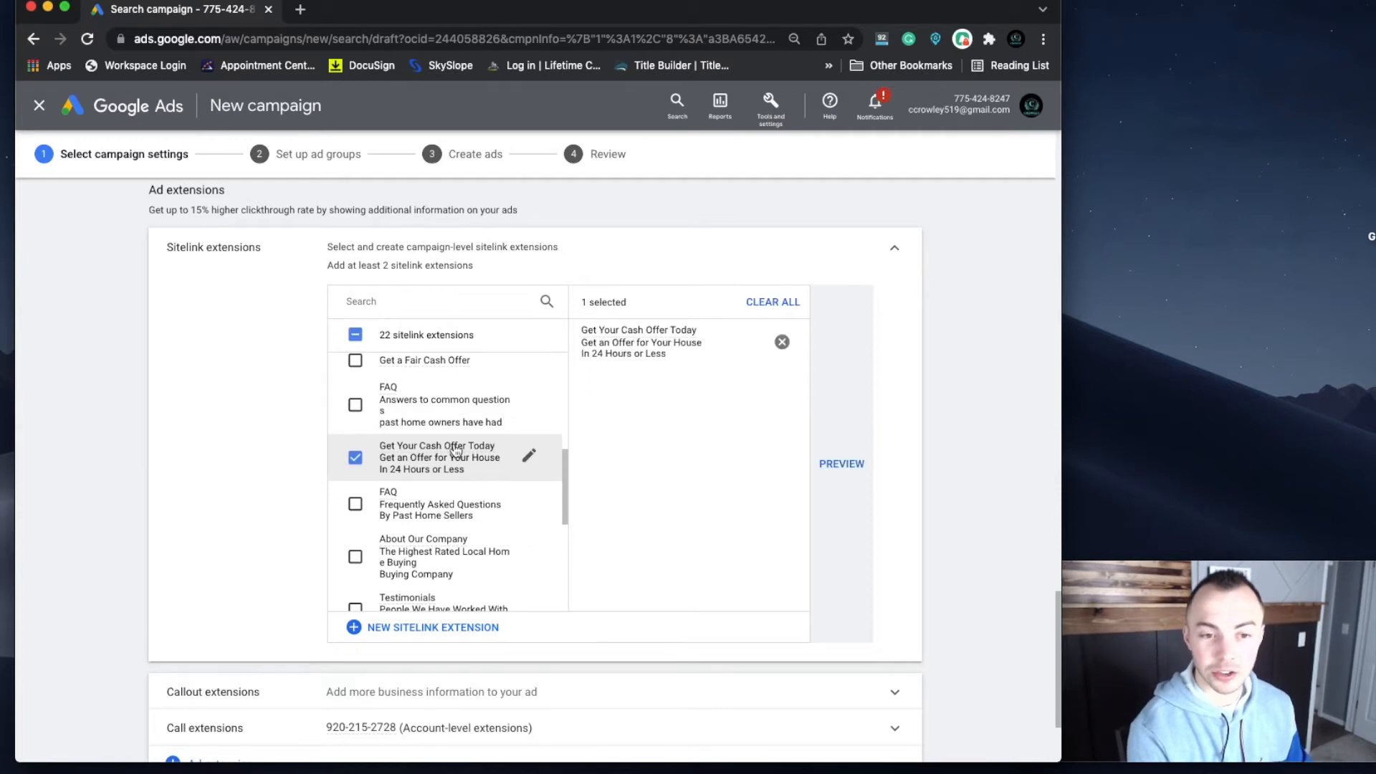
# Step: Open the landing page of the Get Your Cash Offer Today sitelink, examine its forms and content, and return to the campaign draft
pyautogui.click(456, 450)
pyautogui.click(441, 459)
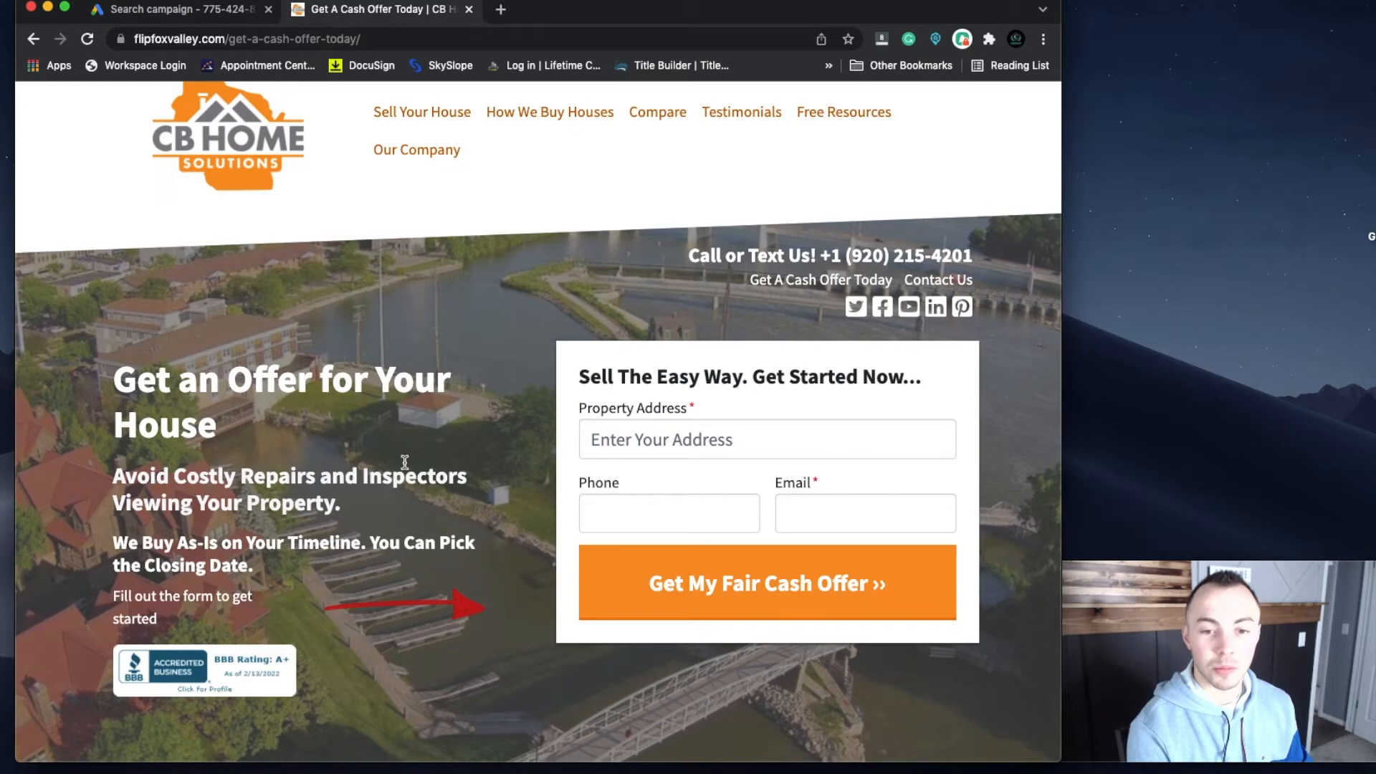
pyautogui.scroll(-2, 405, 464)
pyautogui.scroll(-20, 667, 374)
pyautogui.scroll(20, 667, 374)
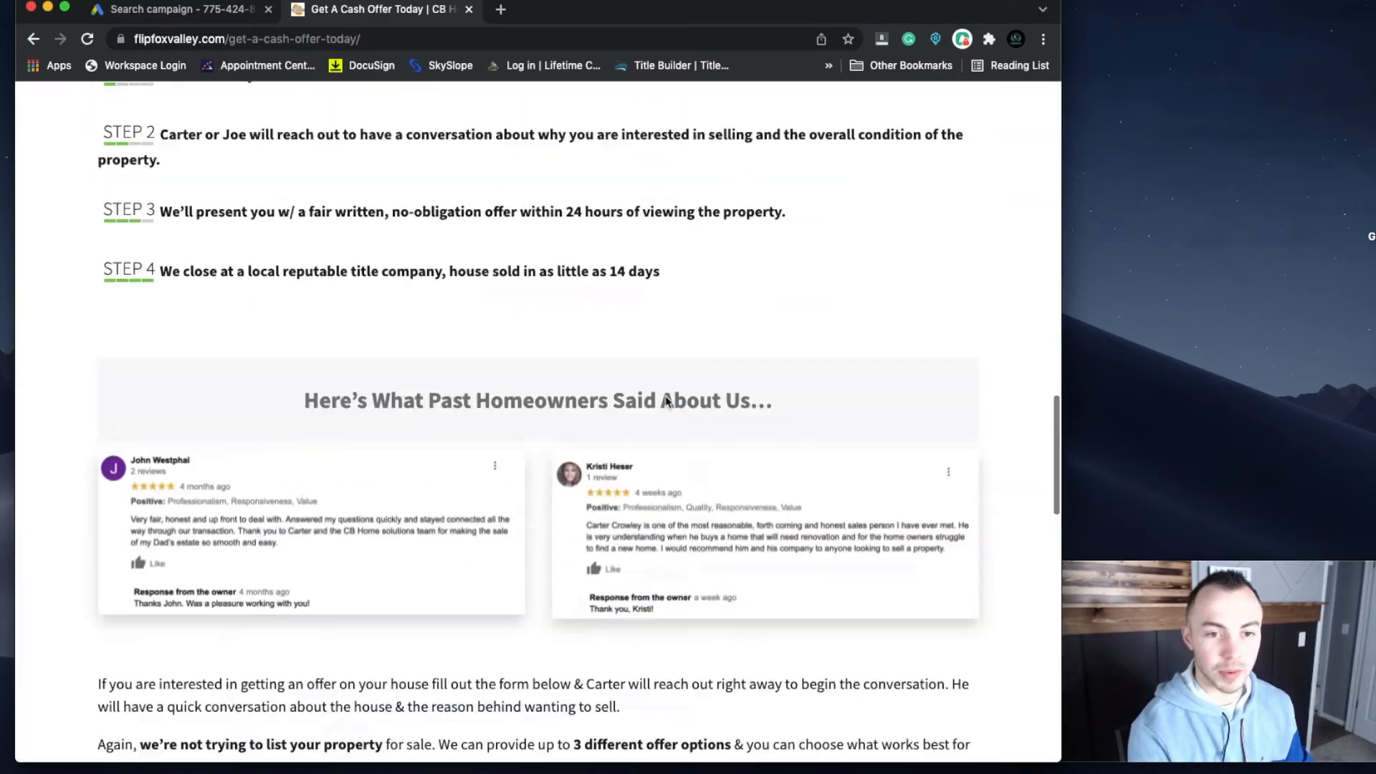
pyautogui.scroll(-8, 666, 400)
pyautogui.scroll(-11, 430, 441)
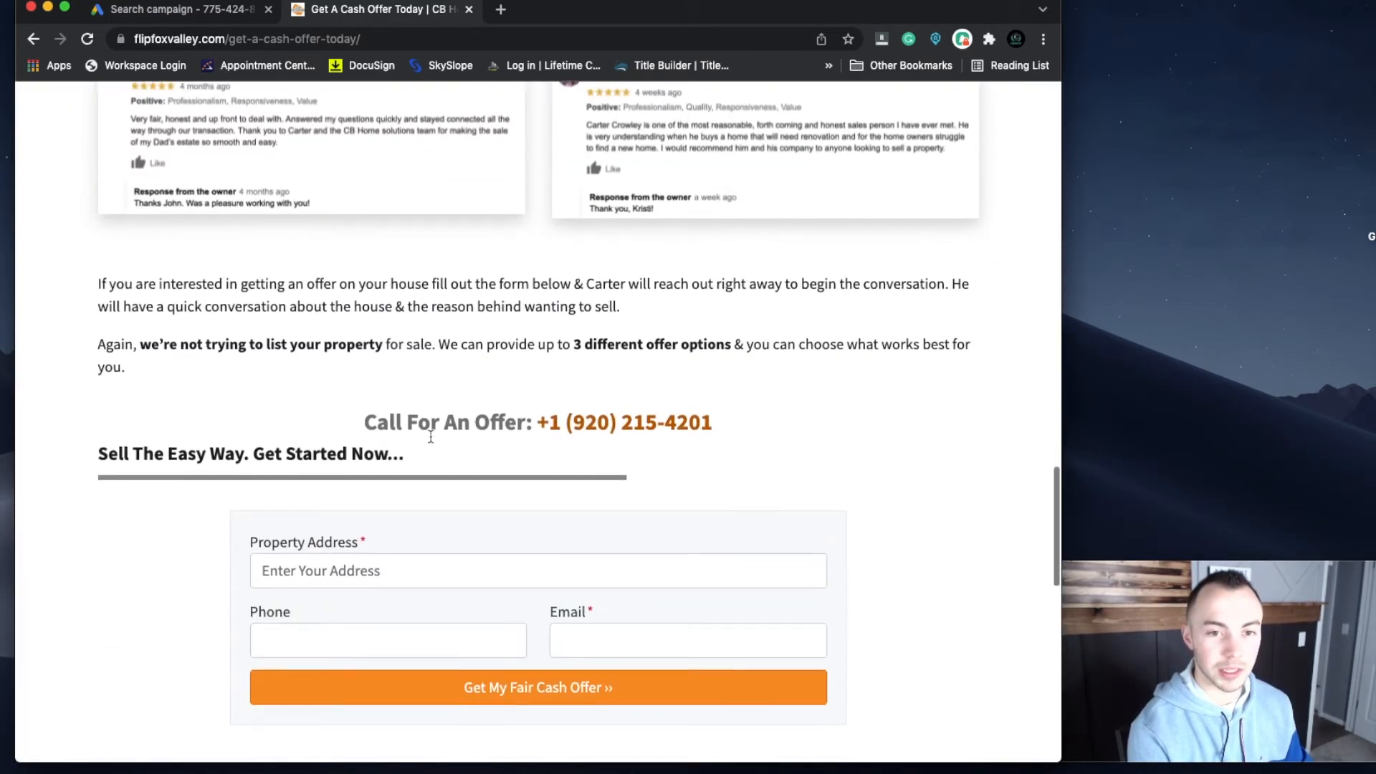
pyautogui.scroll(4, 431, 449)
pyautogui.scroll(20, 431, 448)
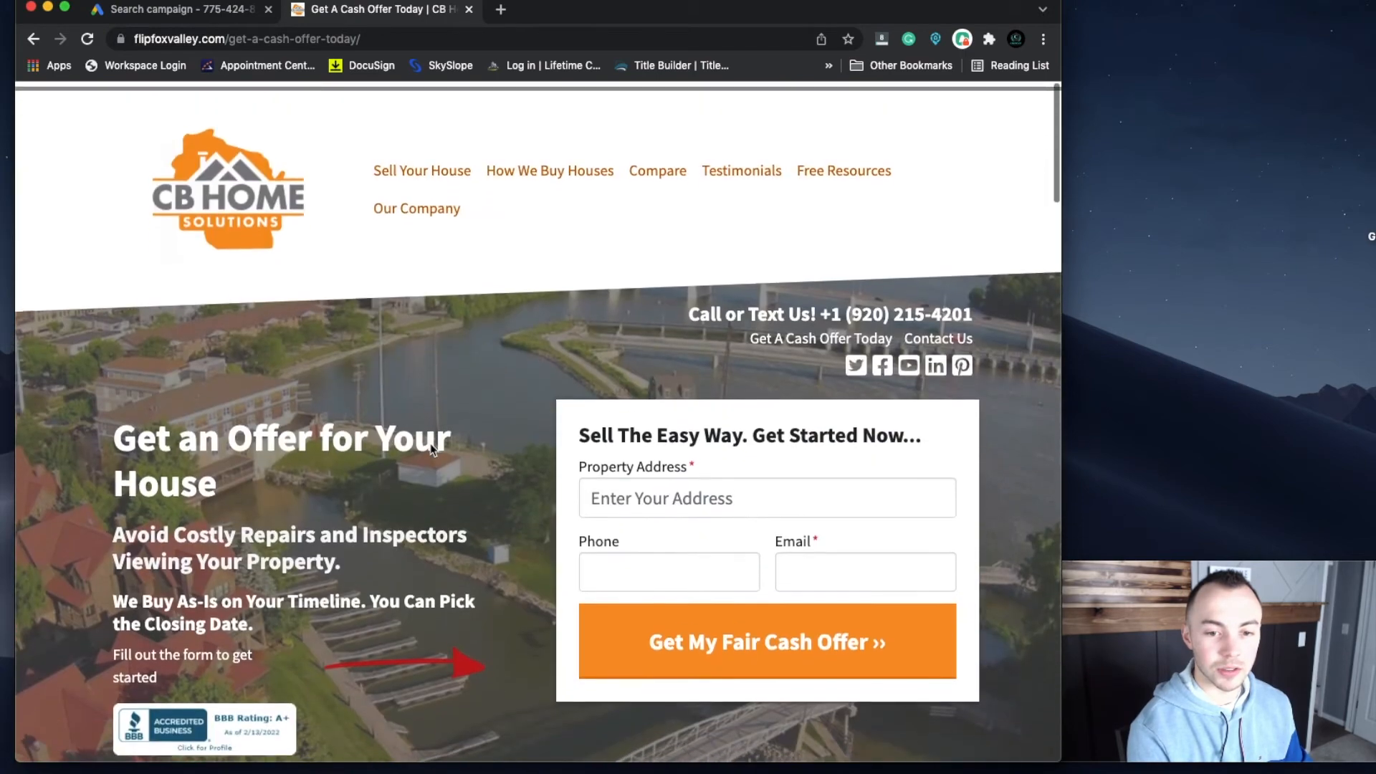
pyautogui.click(182, 10)
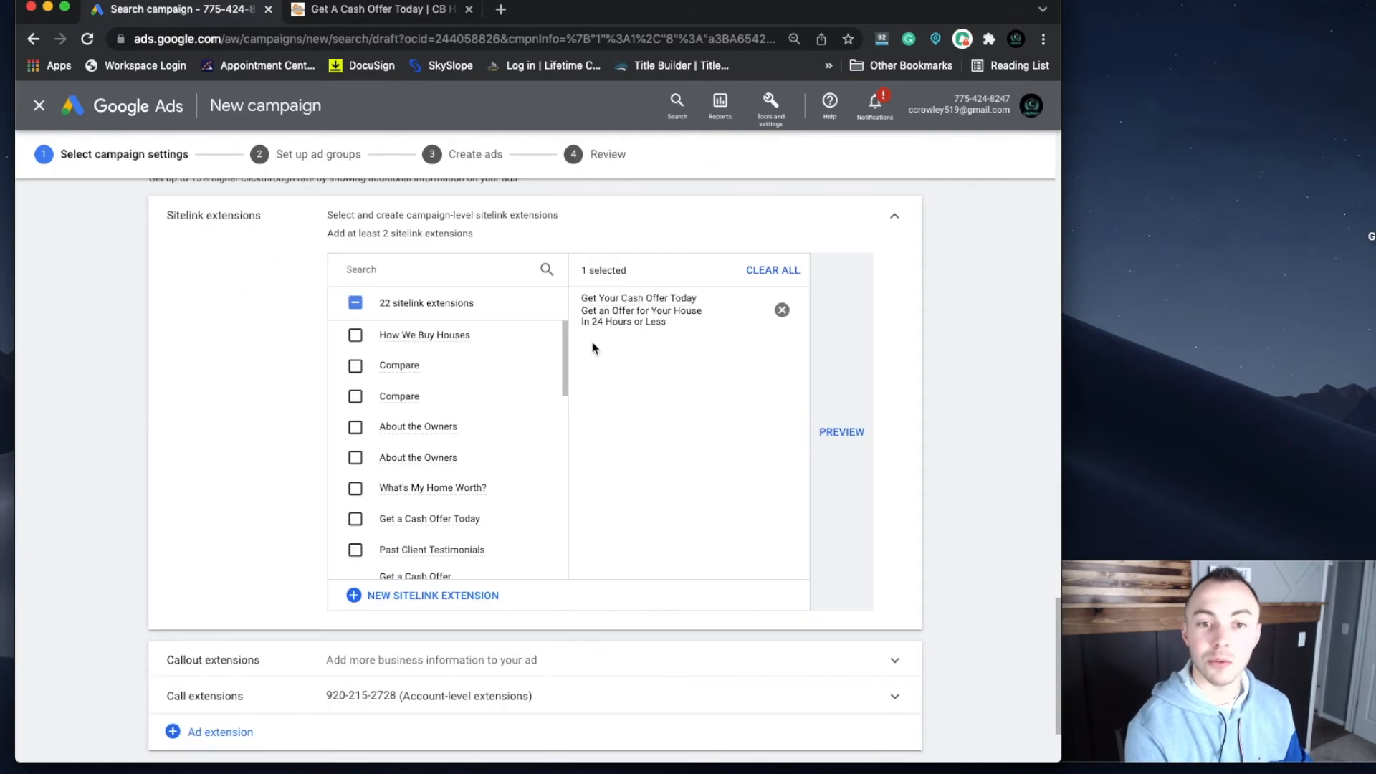
# Step: Preview how the selected sitelink appears with the ad and close the preview
pyautogui.click(837, 436)
pyautogui.moveTo(573, 362); pyautogui.dragTo(416, 361)
pyautogui.click(969, 299)
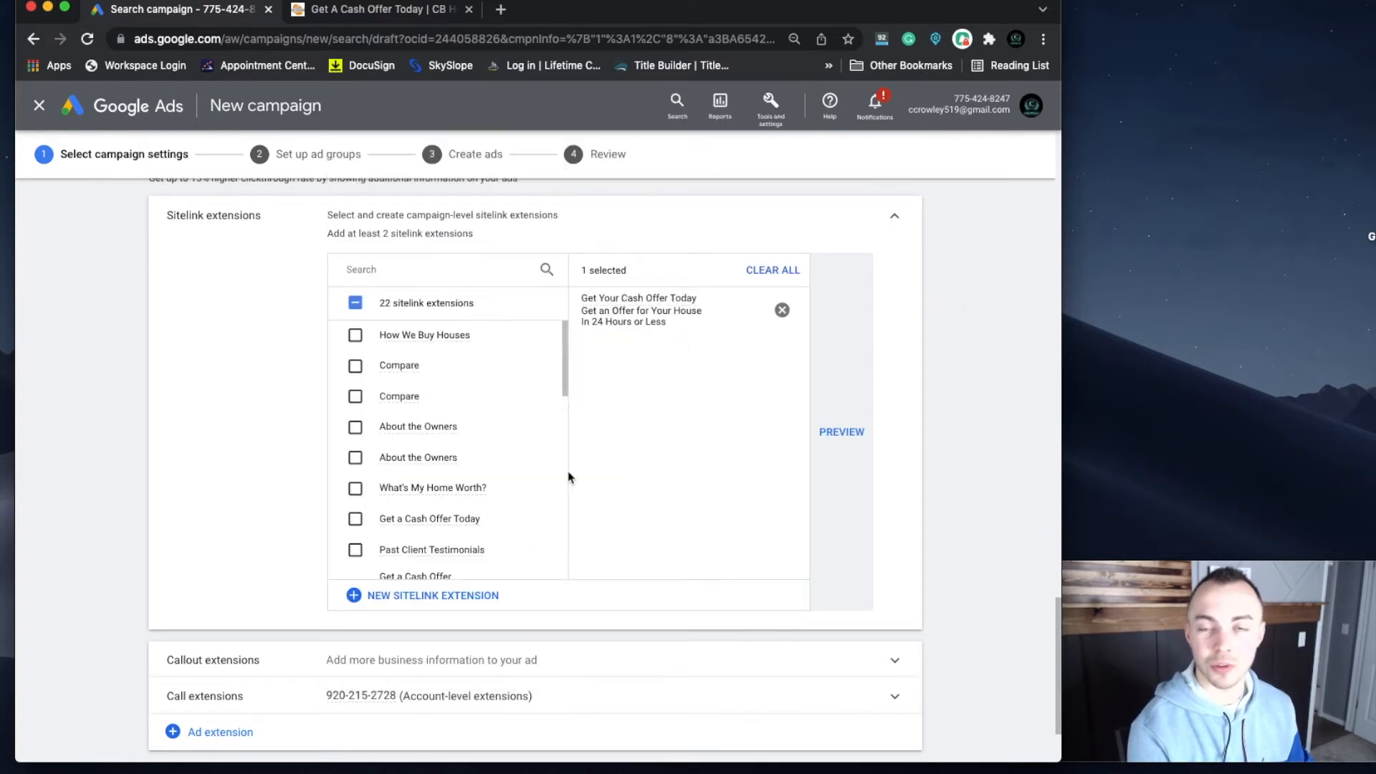
# Step: Open the company website's Testimonials page, examine the reviews and cash offer form, and return to the Google Ads campaign draft
pyautogui.click(499, 8)
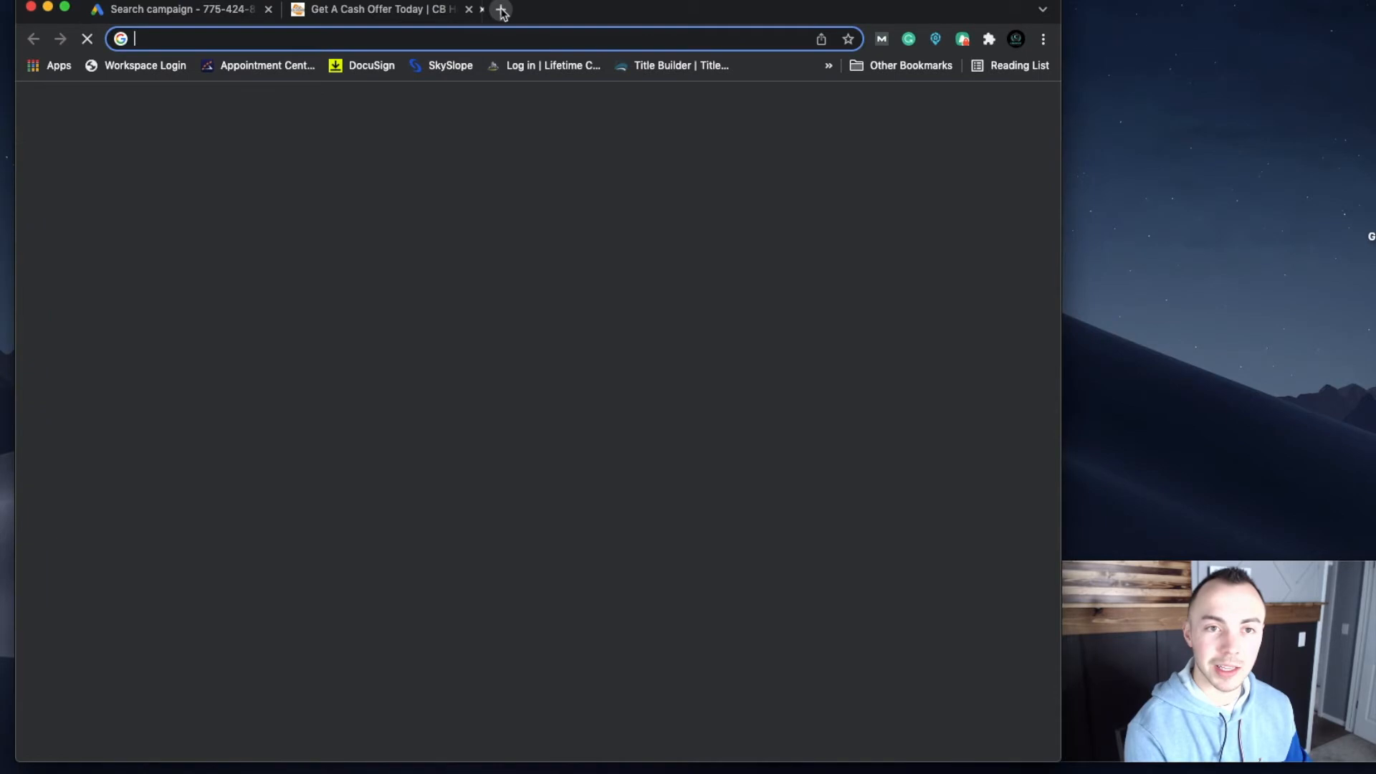
pyautogui.click(329, 13)
pyautogui.click(741, 158)
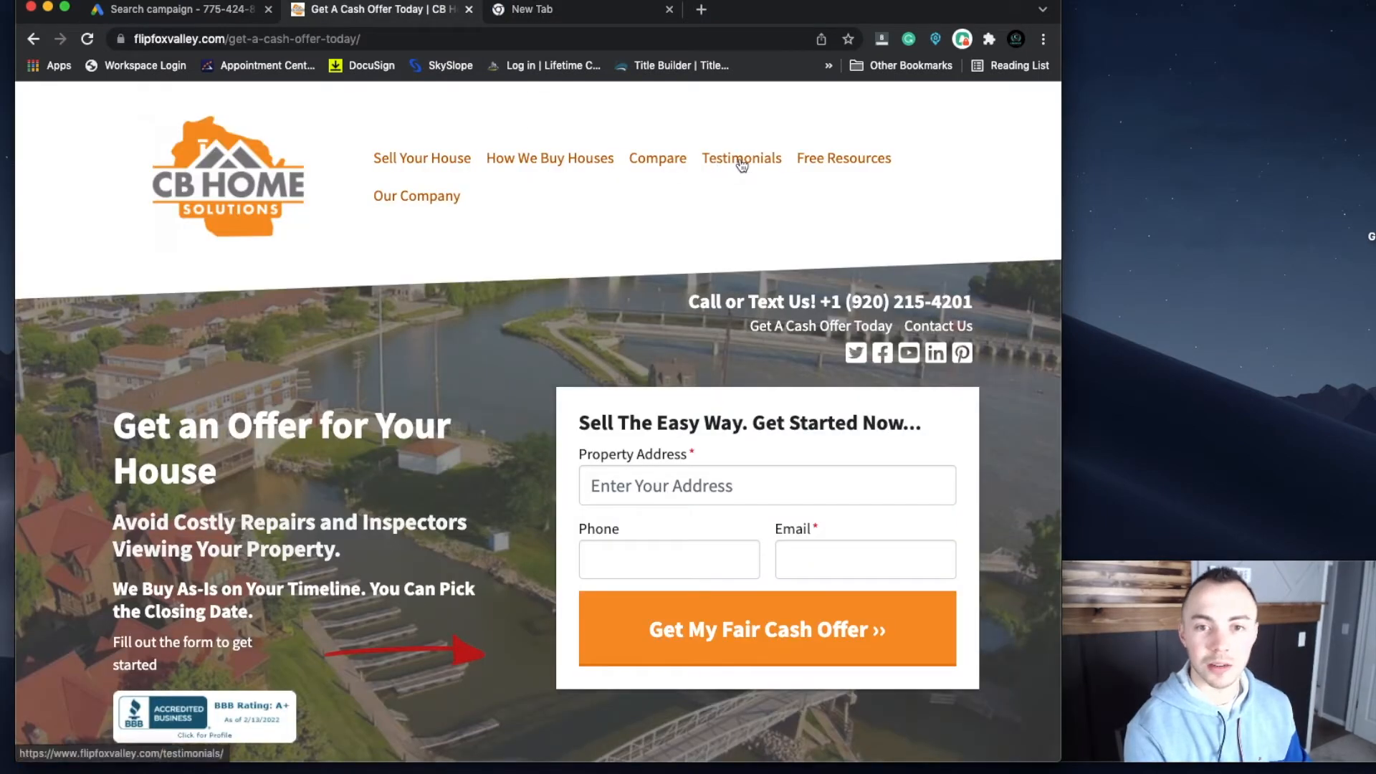
pyautogui.scroll(-10, 31, 353)
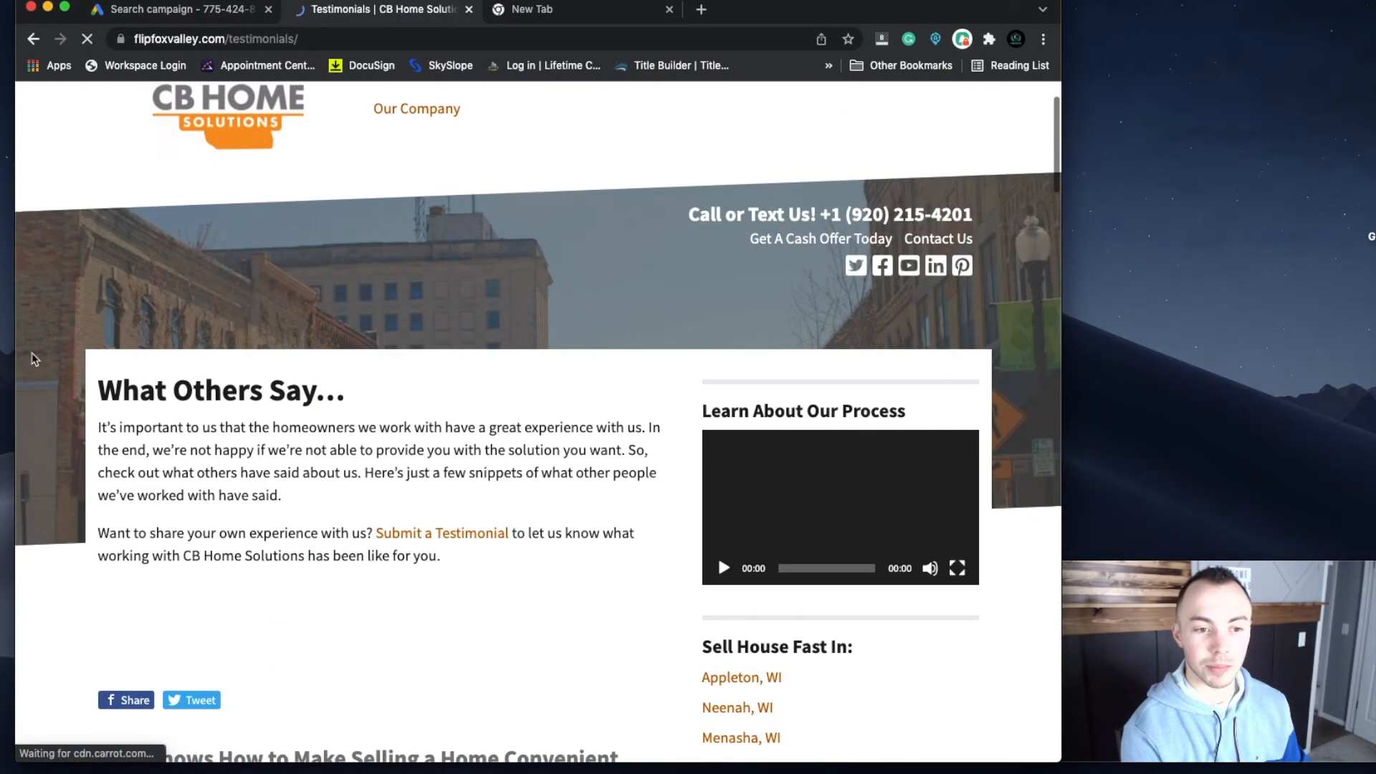
pyautogui.scroll(-20, 350, 595)
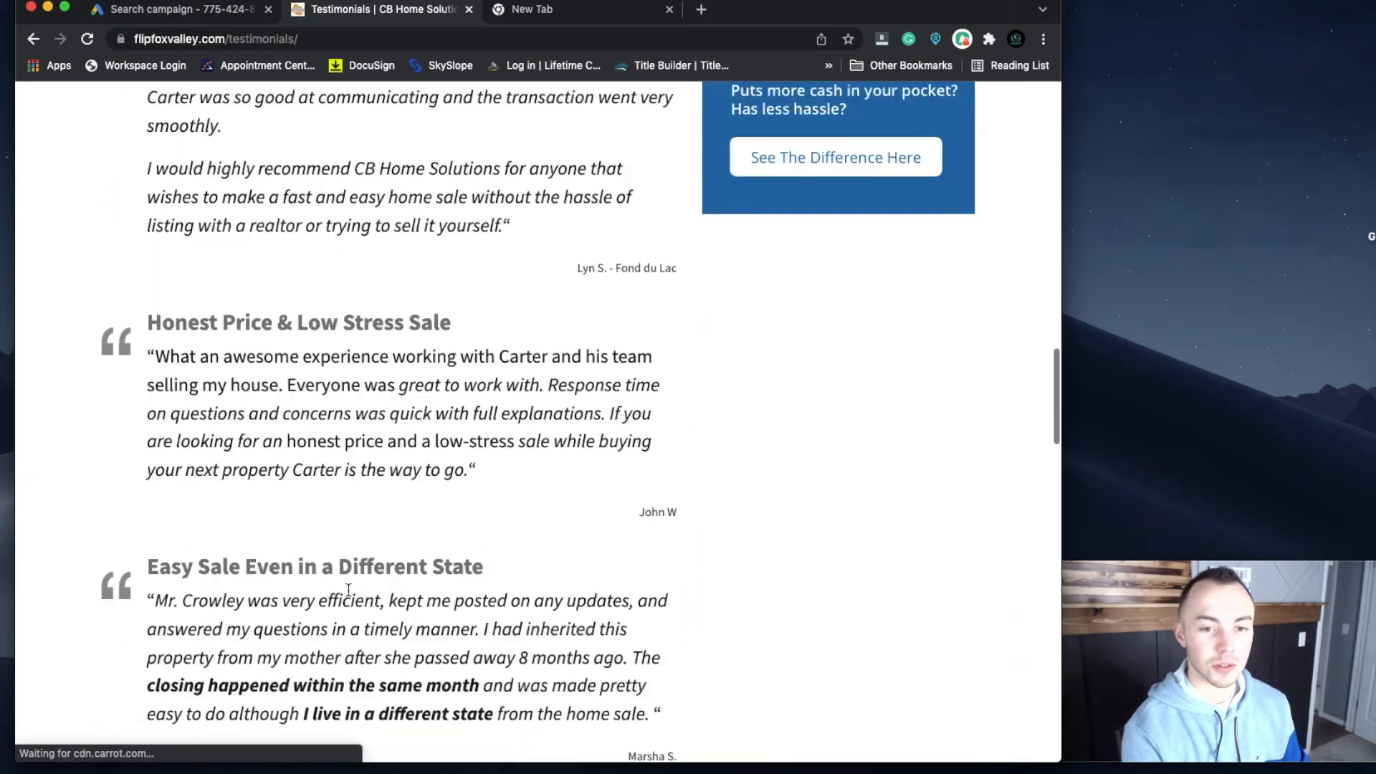
pyautogui.scroll(20, 348, 595)
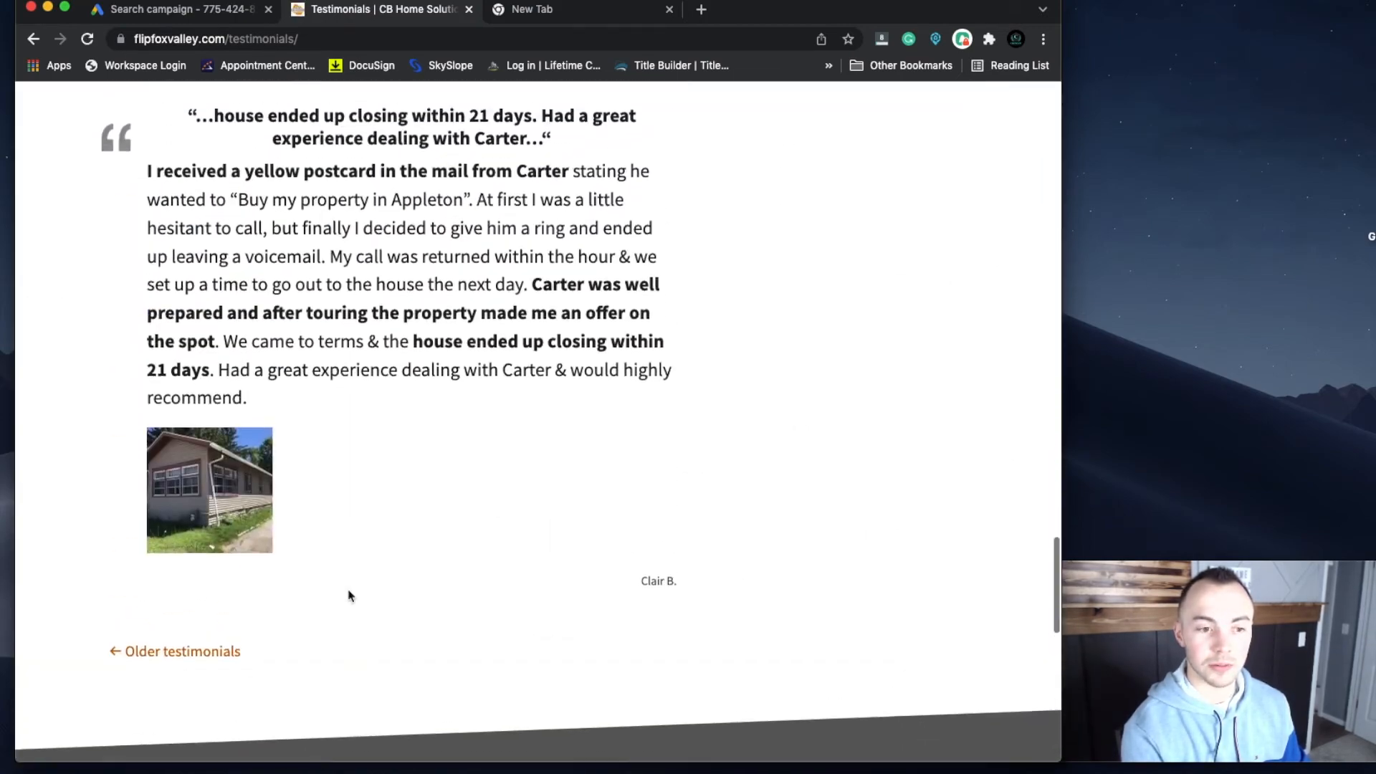
pyautogui.scroll(-12, 348, 590)
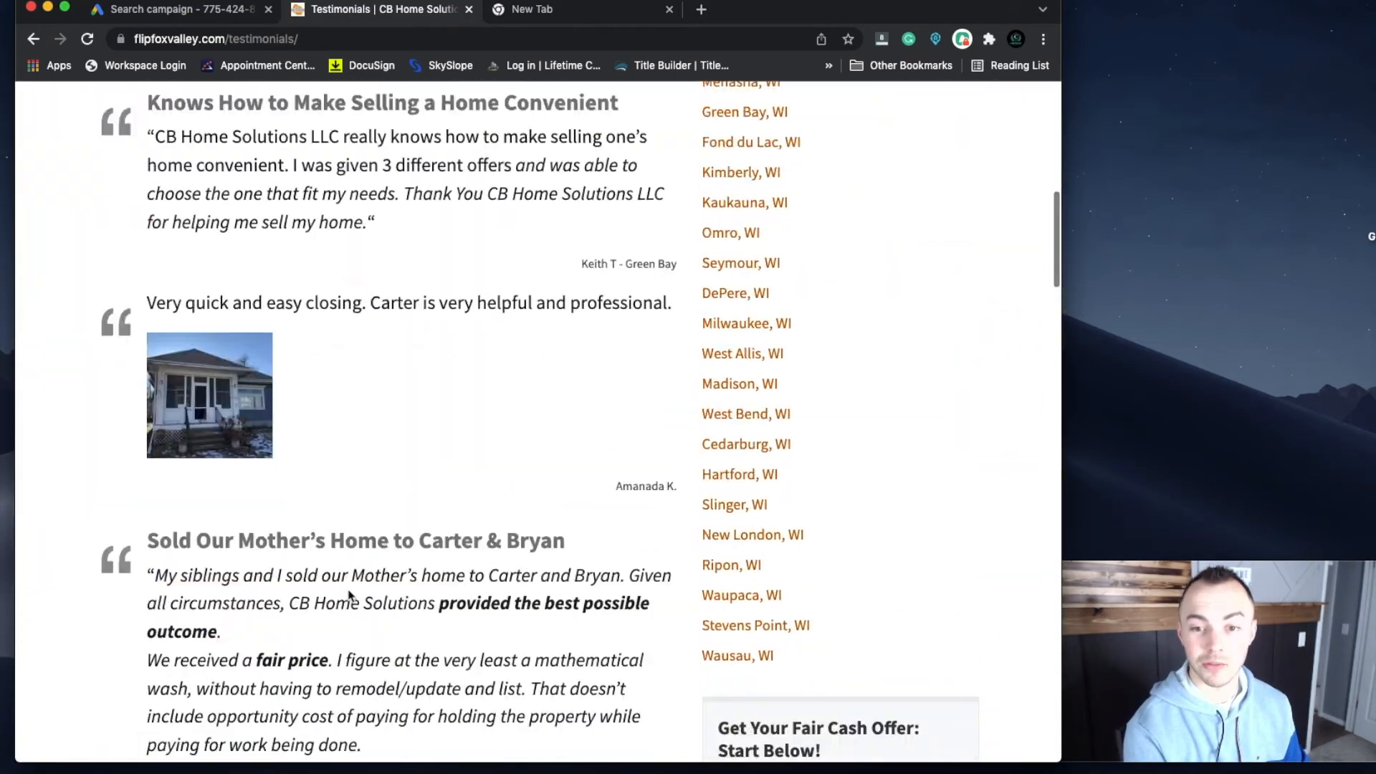
pyautogui.moveTo(721, 464); pyautogui.dragTo(947, 596)
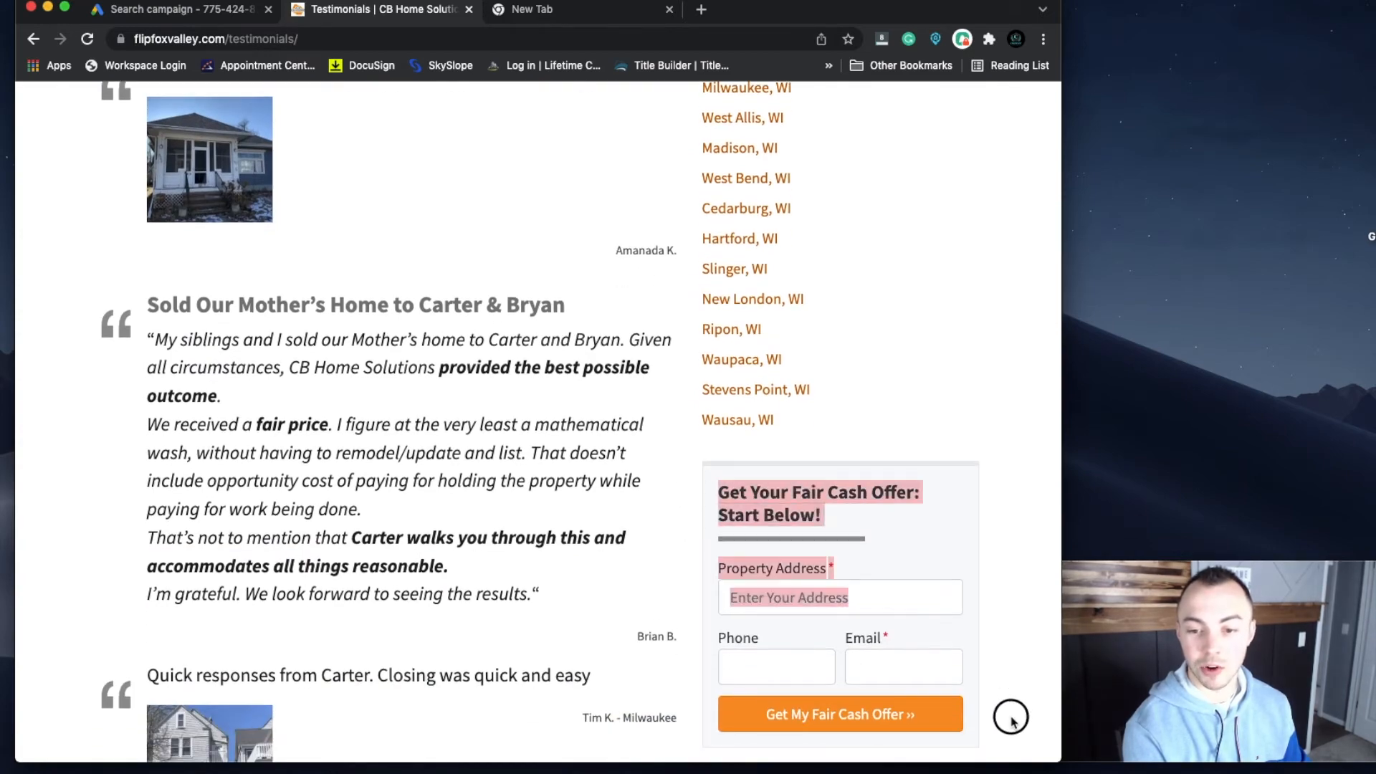
pyautogui.click(440, 405)
pyautogui.scroll(12, 435, 405)
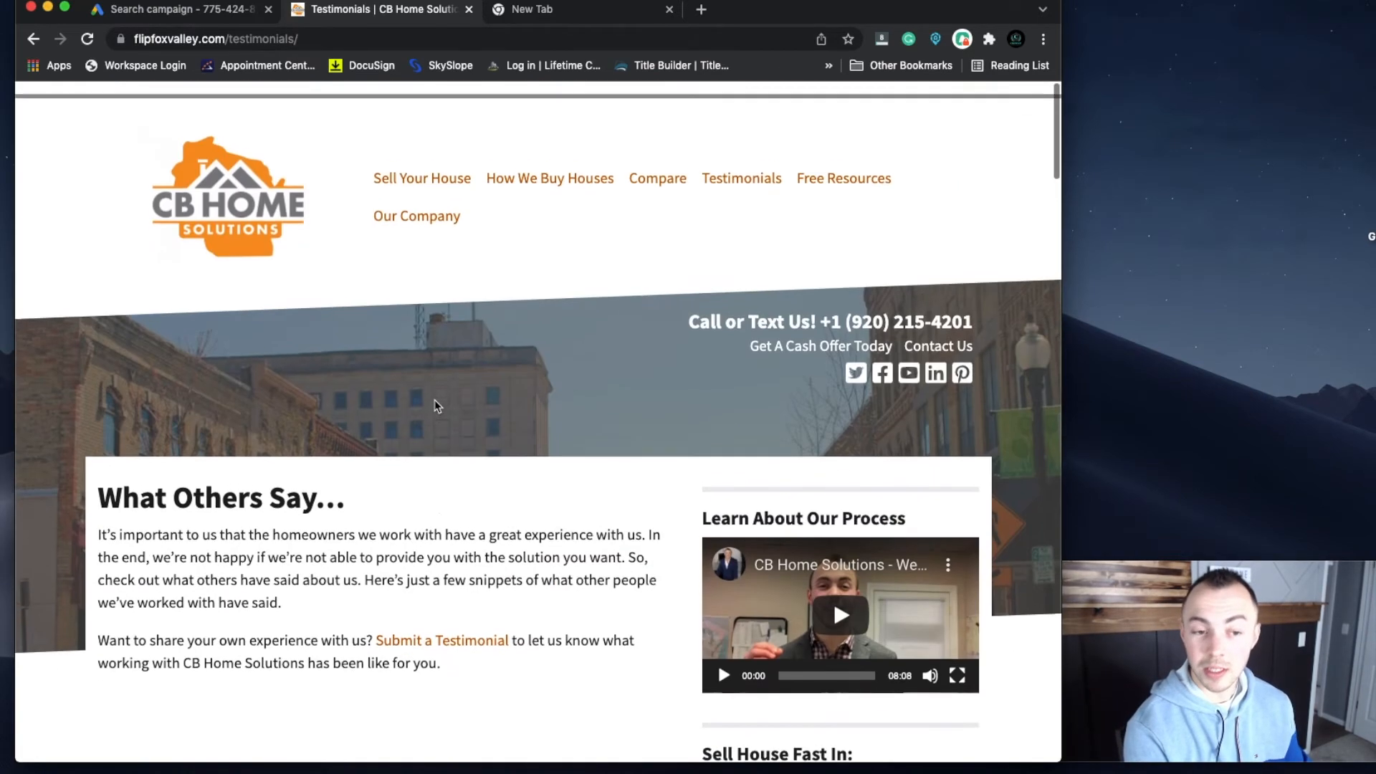
pyautogui.click(211, 14)
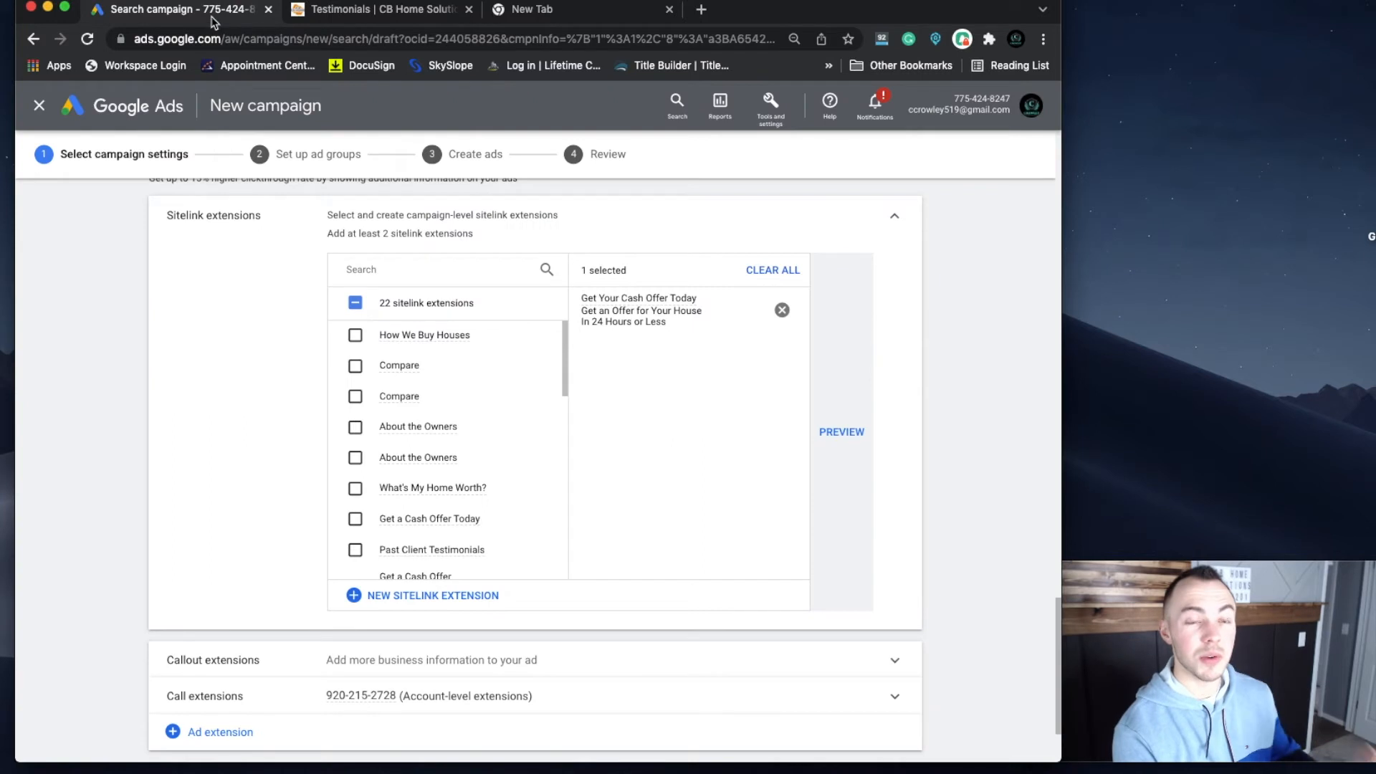
# Step: Open the callout extensions and add the Family Owned & Operated, We Buy In Any Condition and We Pay All Closing Costs callouts
pyautogui.scroll(-2, 314, 351)
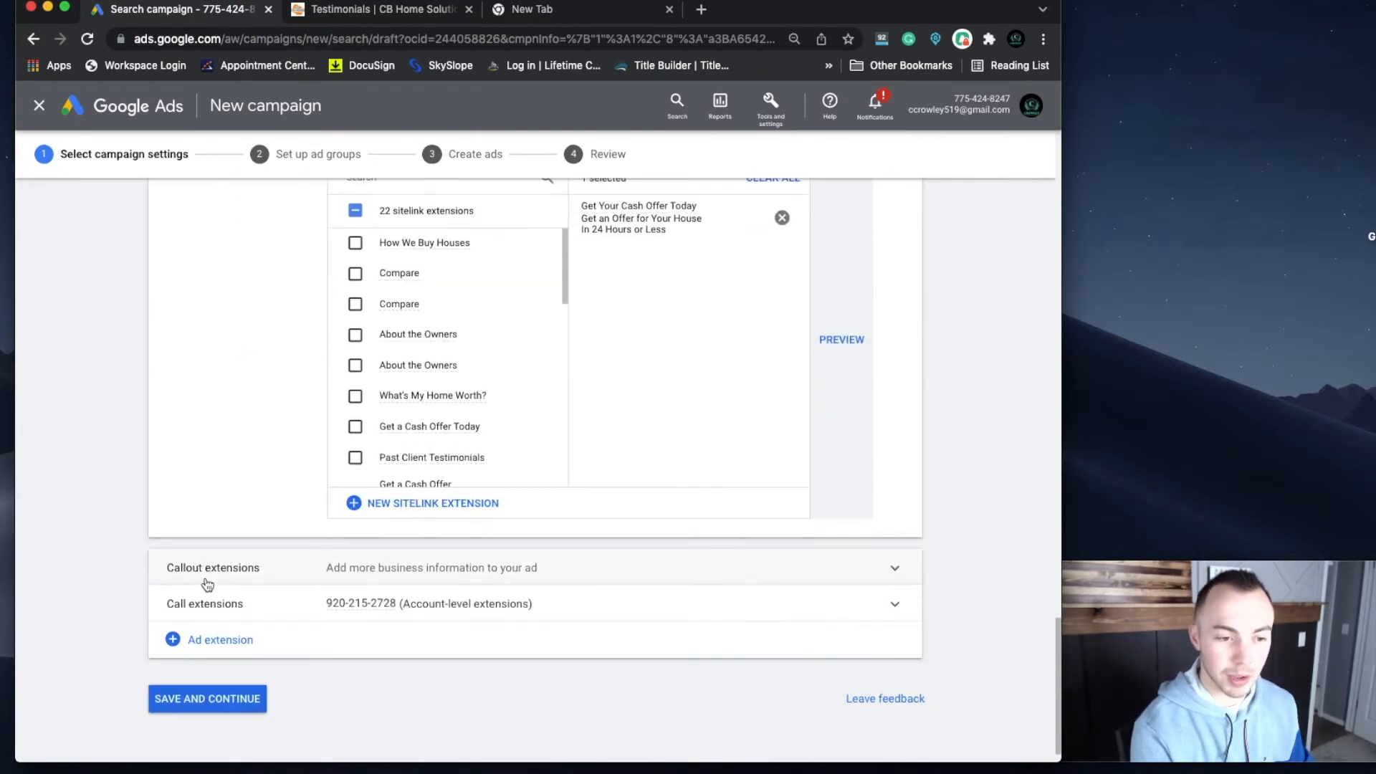
pyautogui.click(270, 575)
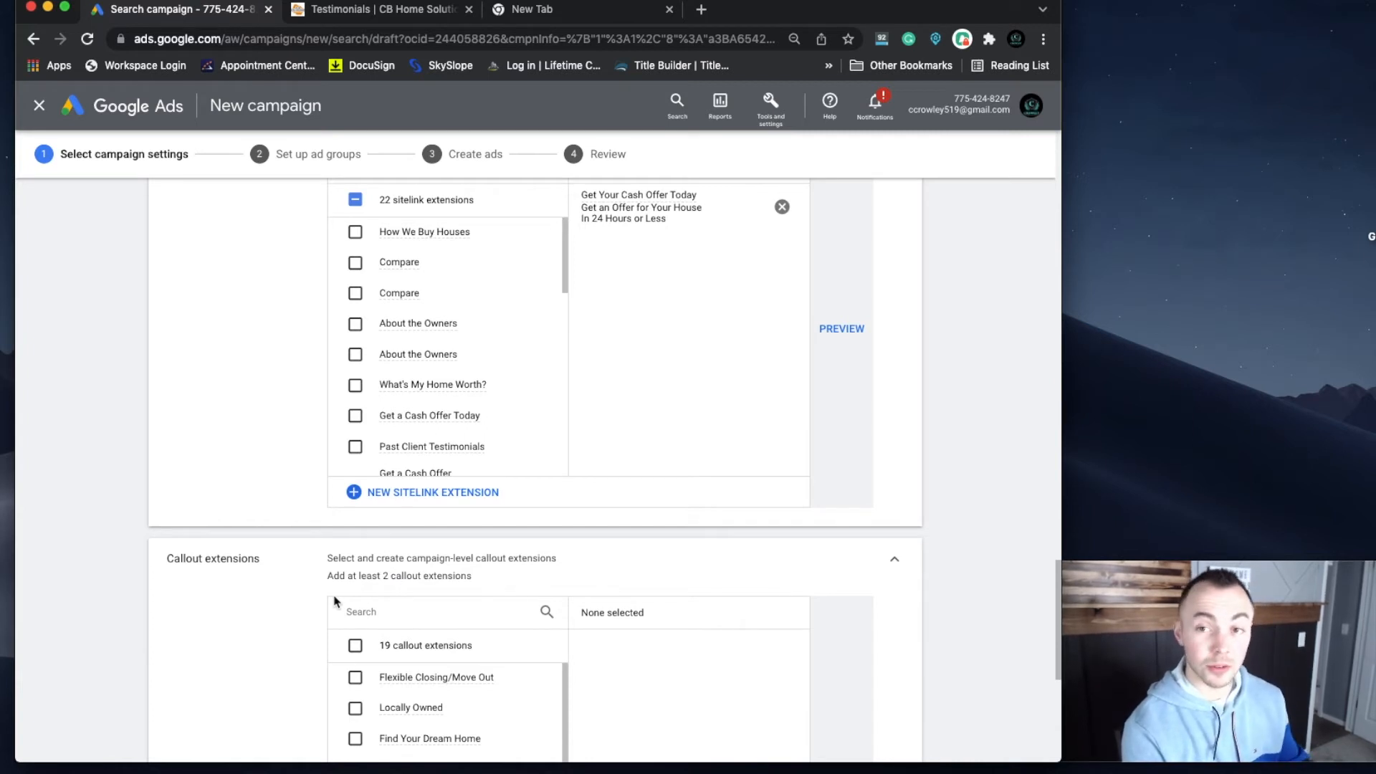
pyautogui.scroll(-2, 673, 586)
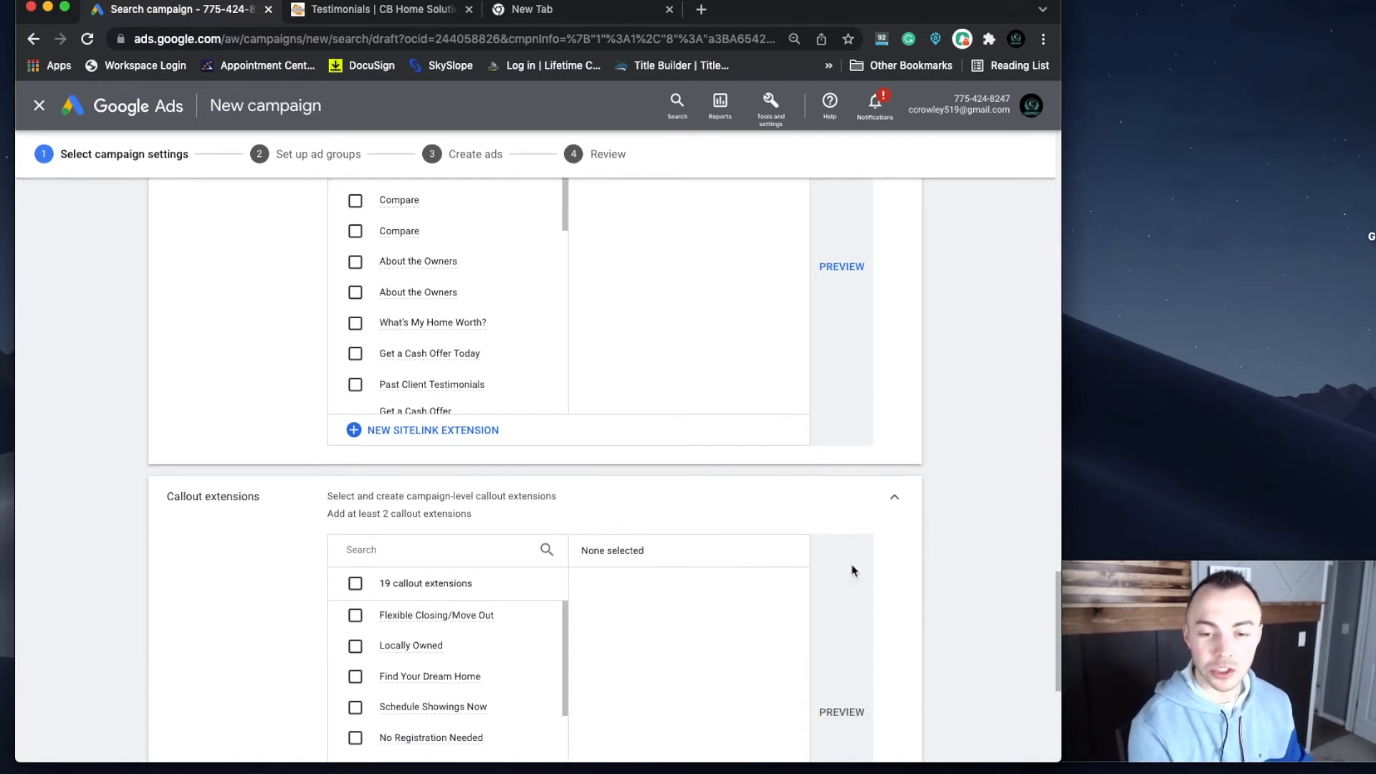
pyautogui.scroll(-3, 402, 254)
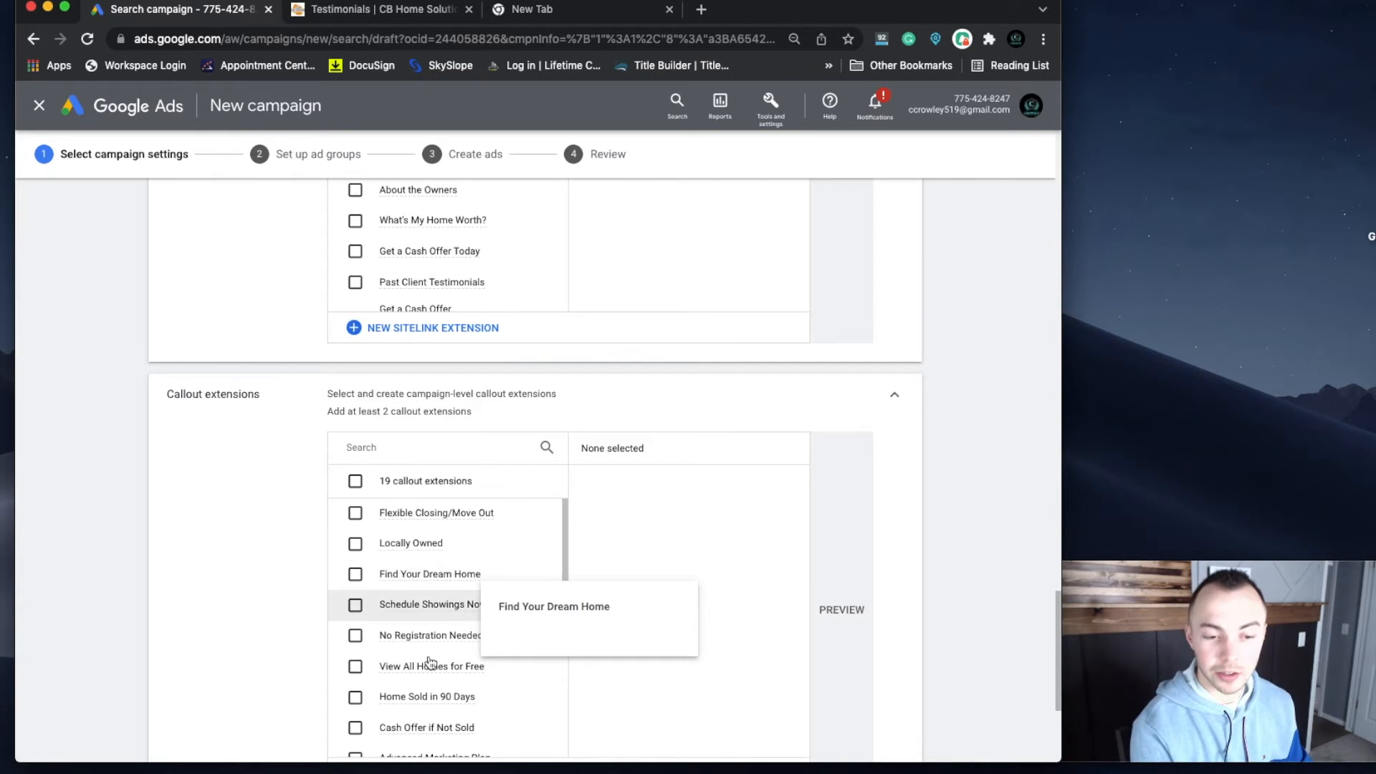
pyautogui.scroll(-2, 430, 602)
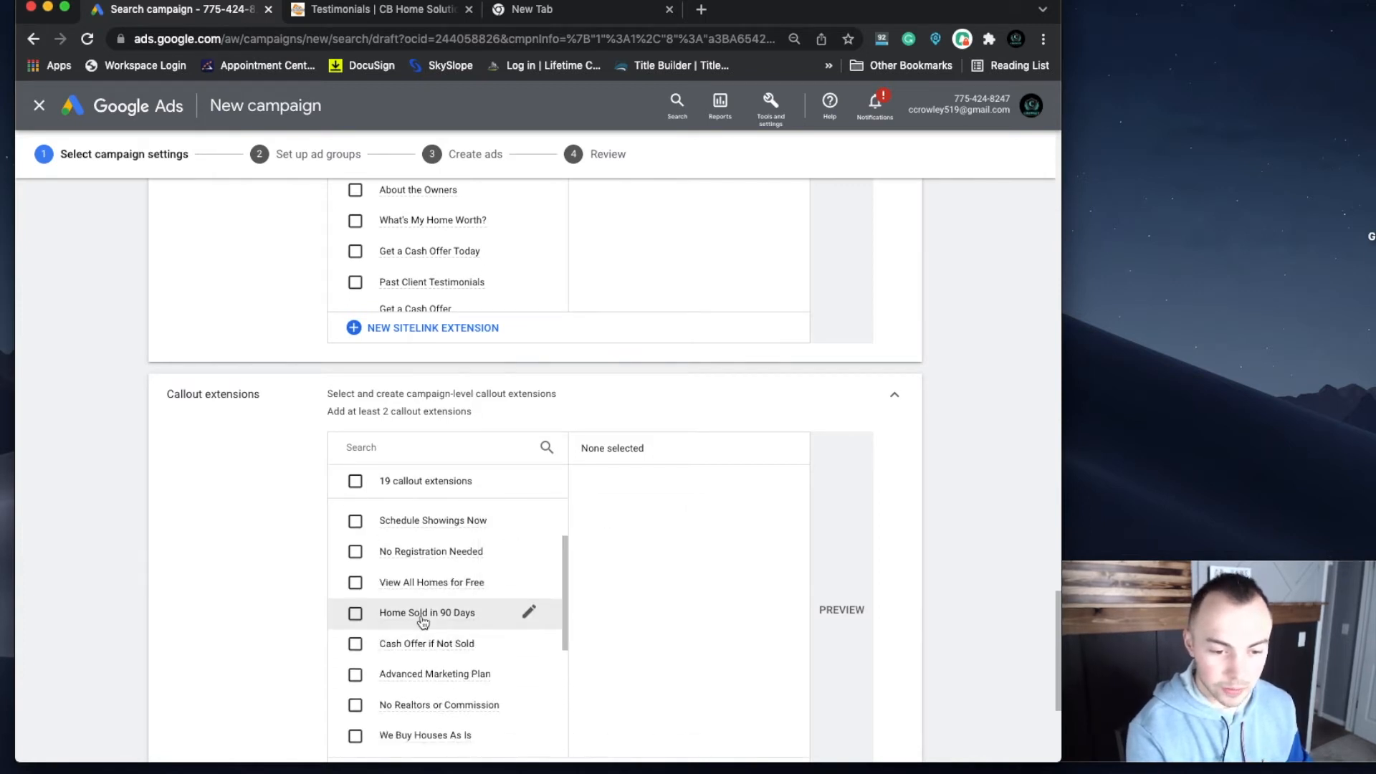
pyautogui.scroll(-3, 369, 648)
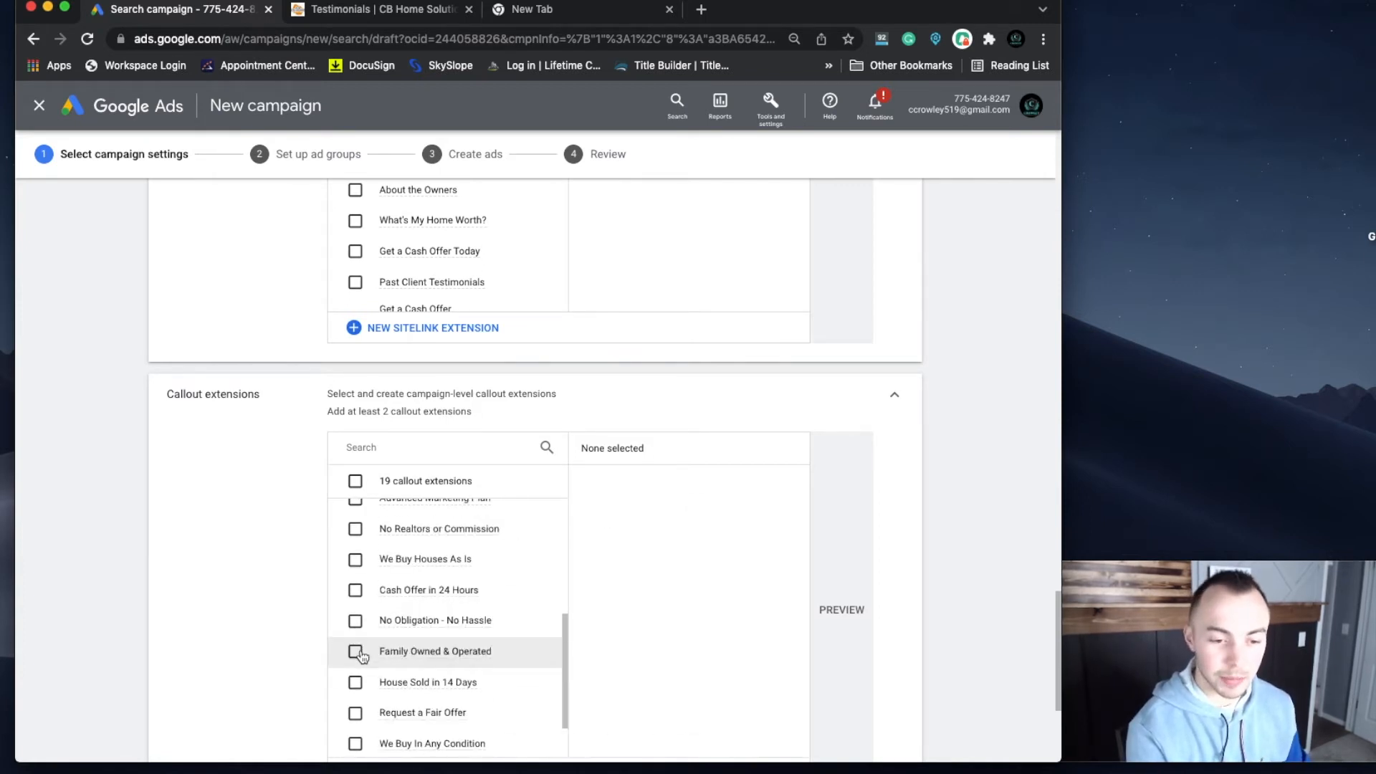
pyautogui.click(355, 652)
pyautogui.scroll(-3, 354, 666)
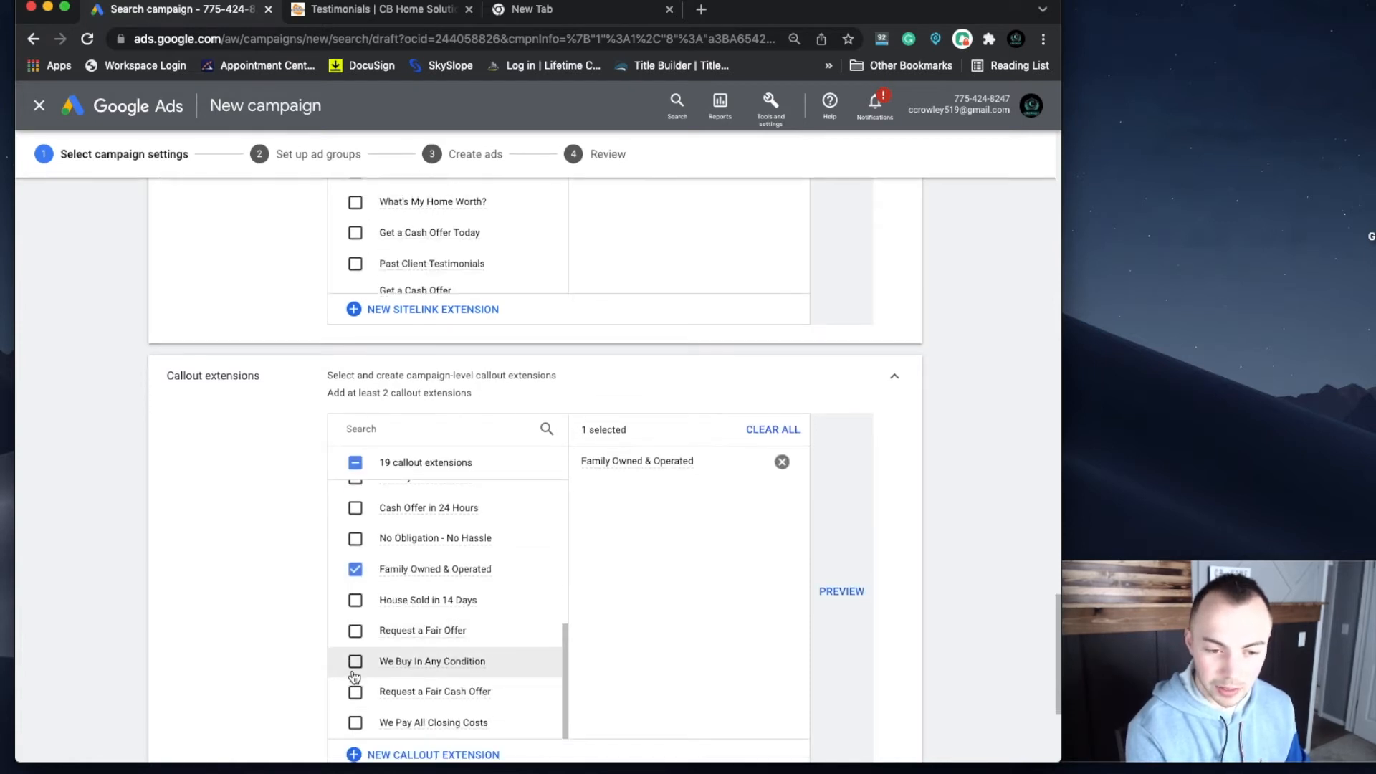
pyautogui.click(355, 662)
pyautogui.click(354, 723)
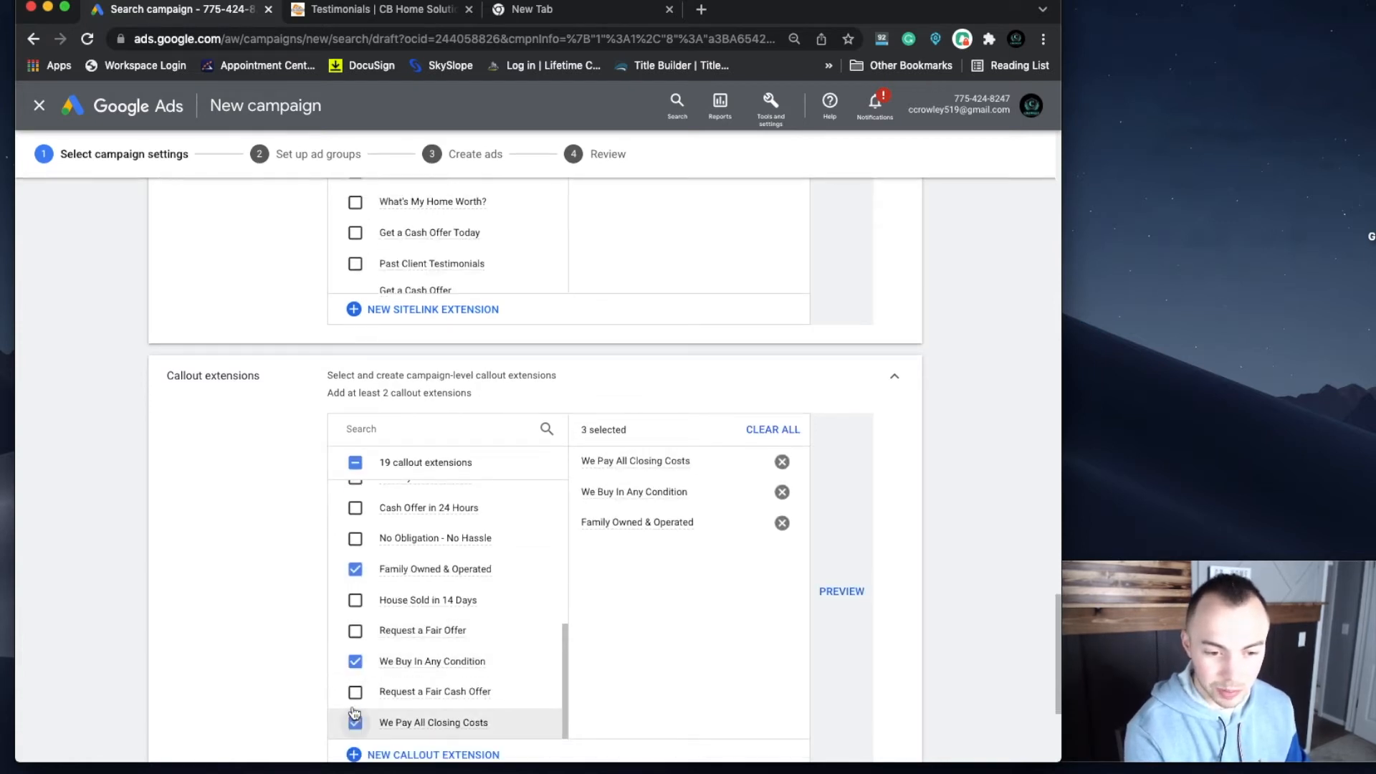
# Step: Add the Cash Offer in 24 Hours, No Realtors or Commission, Locally Owned and Flexible Closing/Move Out callouts and preview them with the ad
pyautogui.scroll(2, 355, 651)
pyautogui.click(355, 557)
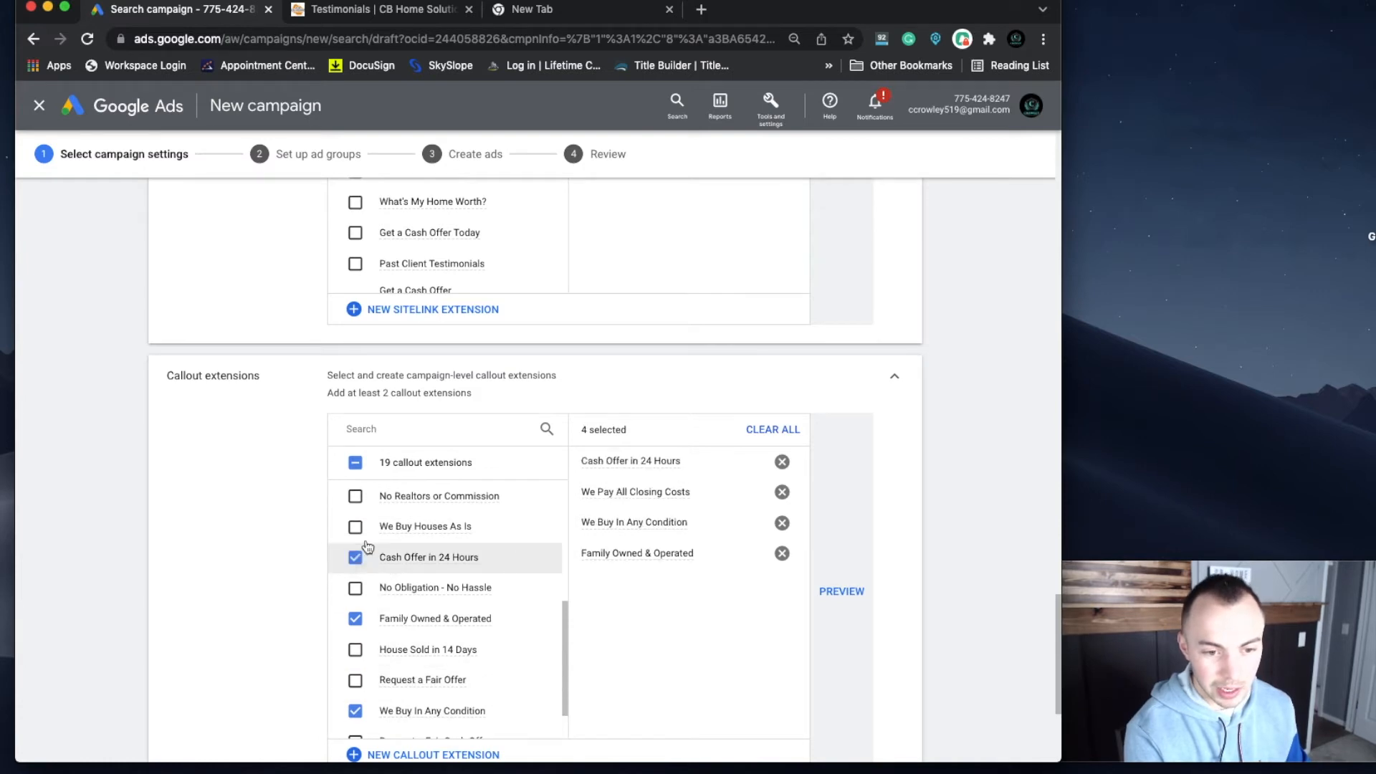
pyautogui.scroll(1, 358, 527)
pyautogui.click(355, 509)
pyautogui.scroll(2, 358, 520)
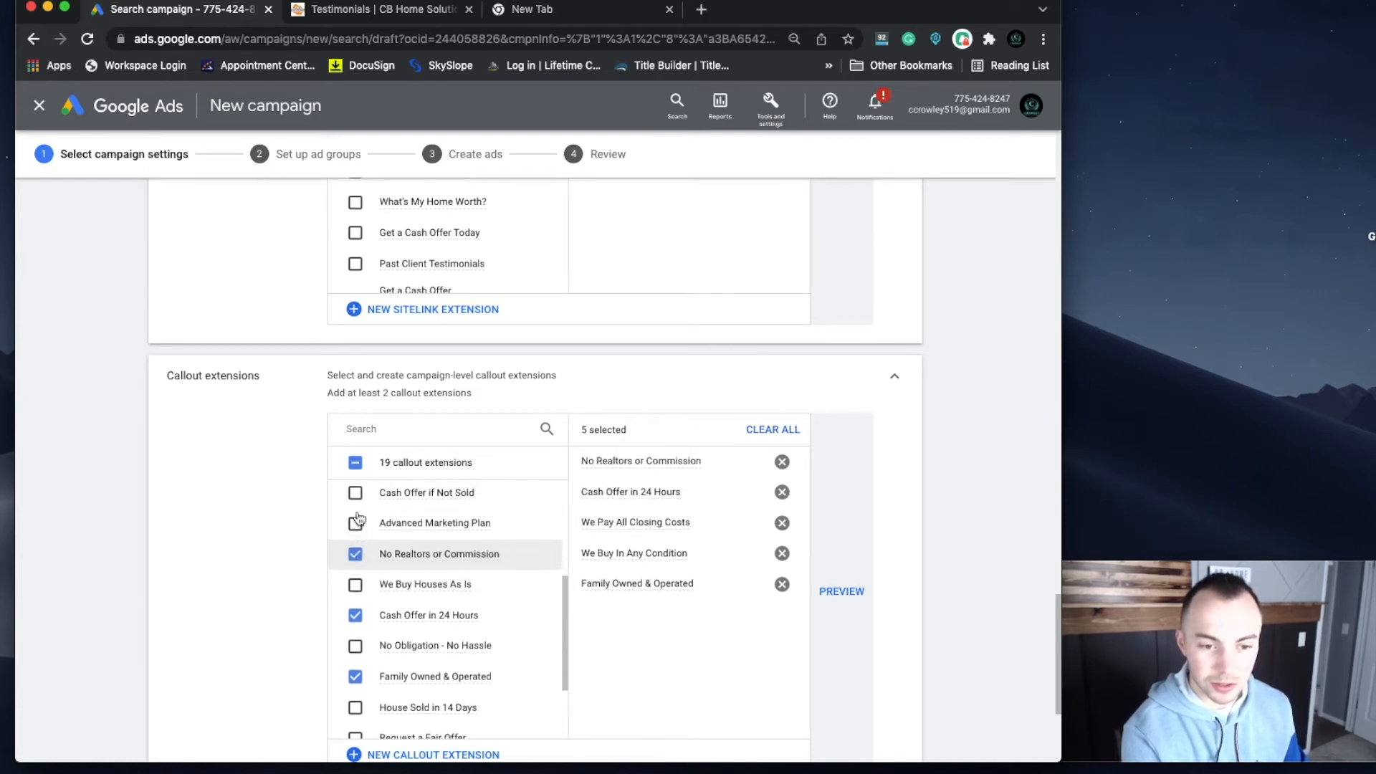
pyautogui.scroll(5, 358, 545)
pyautogui.click(355, 578)
pyautogui.click(355, 547)
pyautogui.click(858, 649)
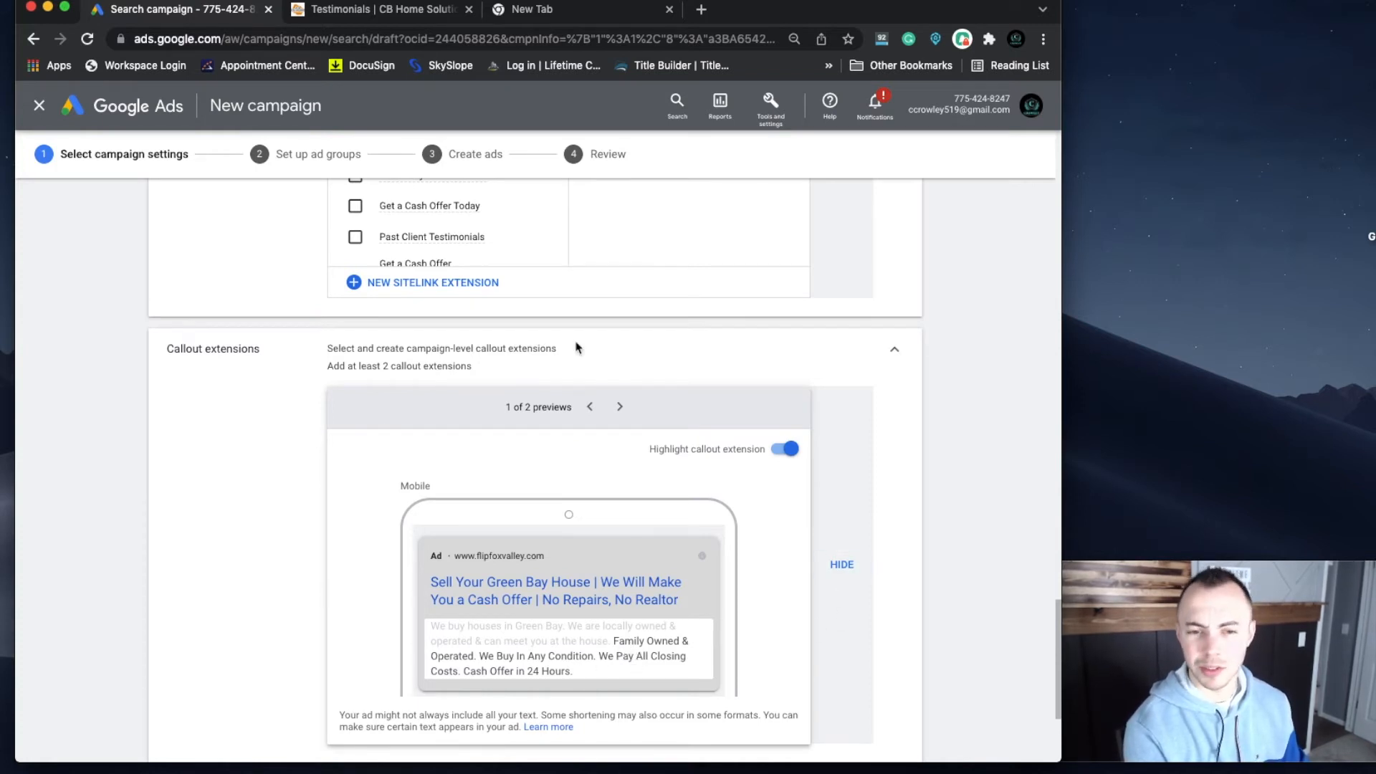
pyautogui.click(625, 416)
# Step: Review the call extensions, keep the account-level option, and save the campaign settings to continue to the ad groups
pyautogui.click(255, 570)
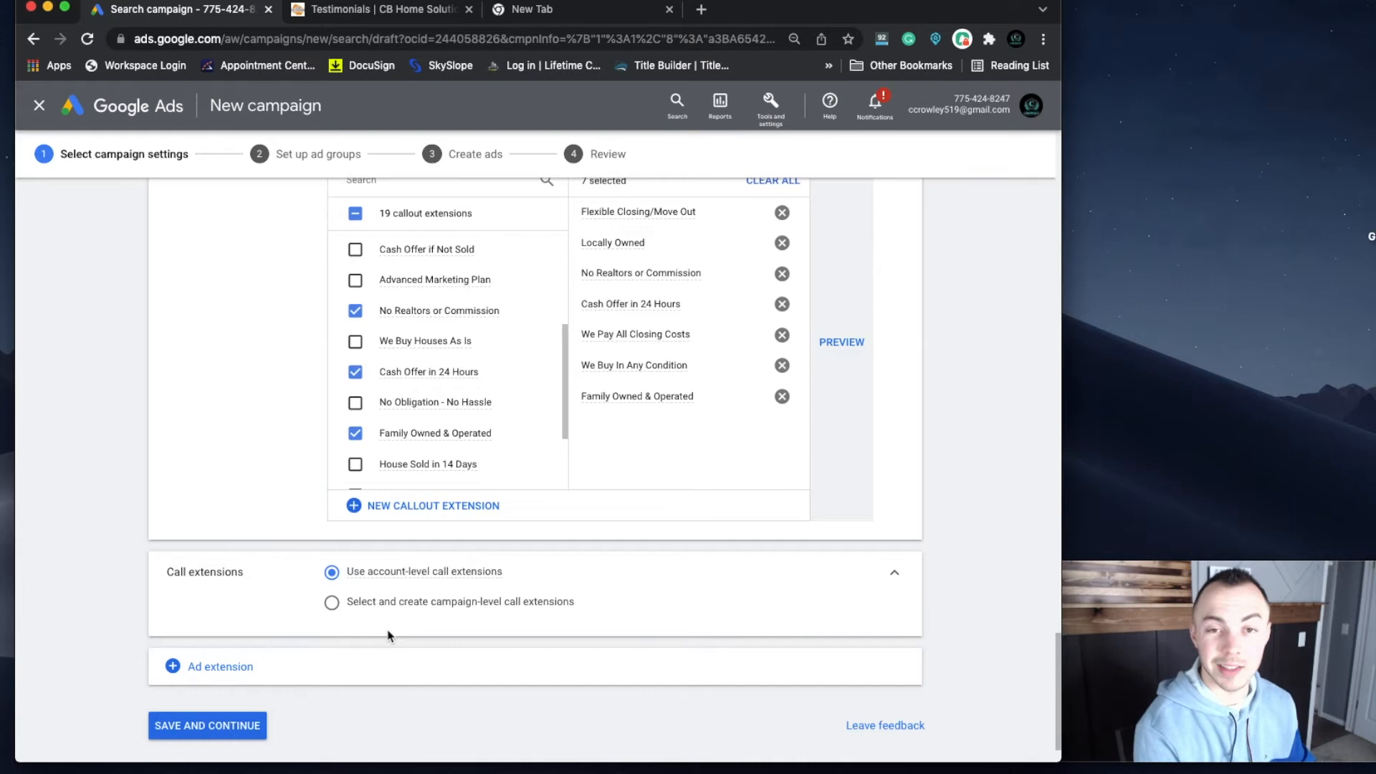
pyautogui.moveTo(419, 584)
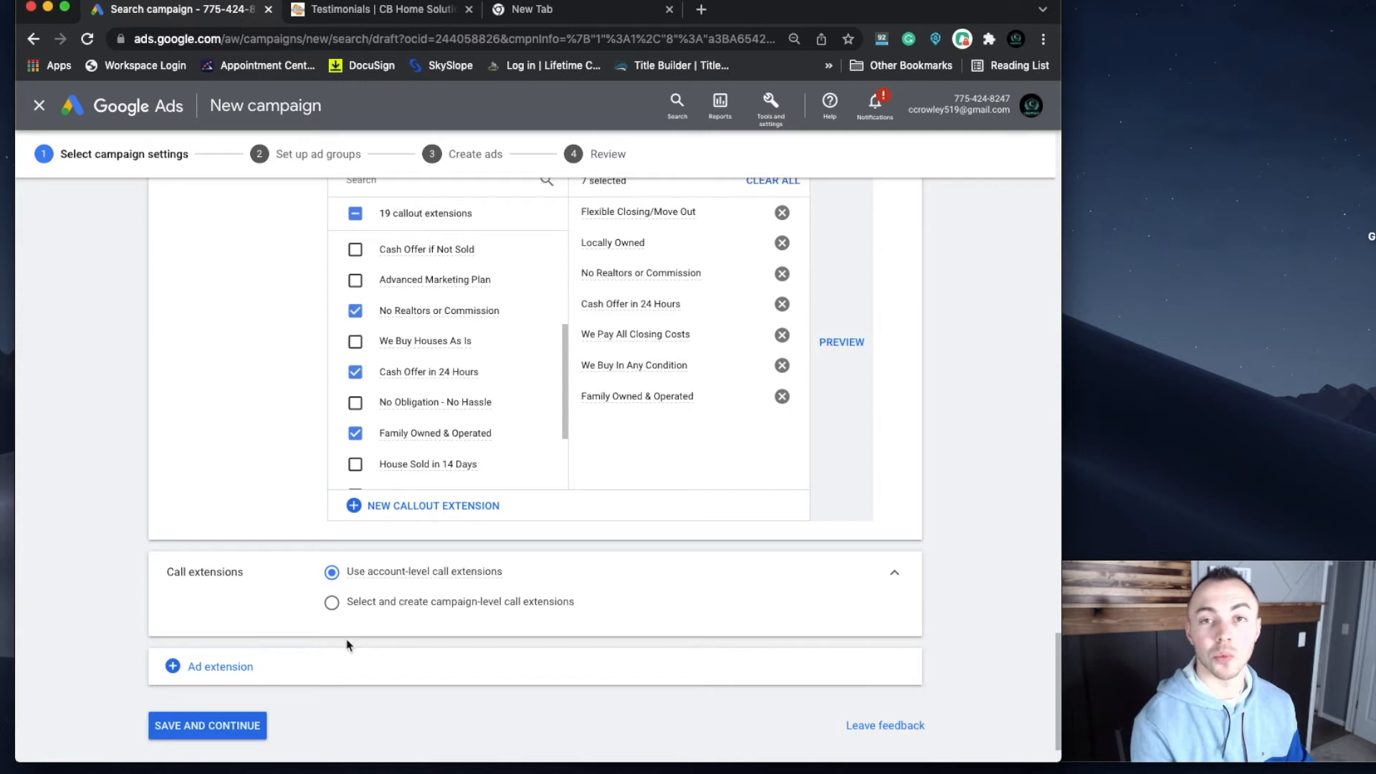
pyautogui.scroll(-2, 347, 645)
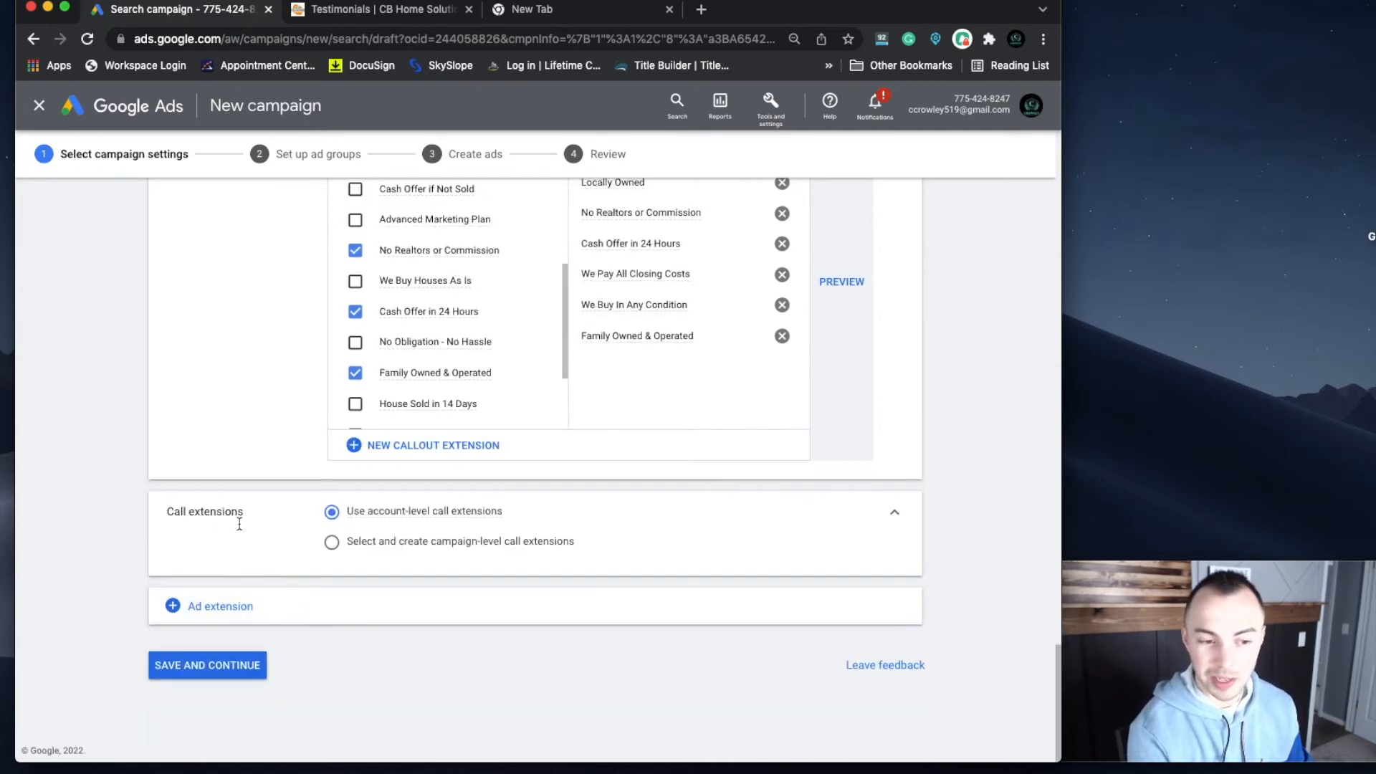
pyautogui.click(207, 667)
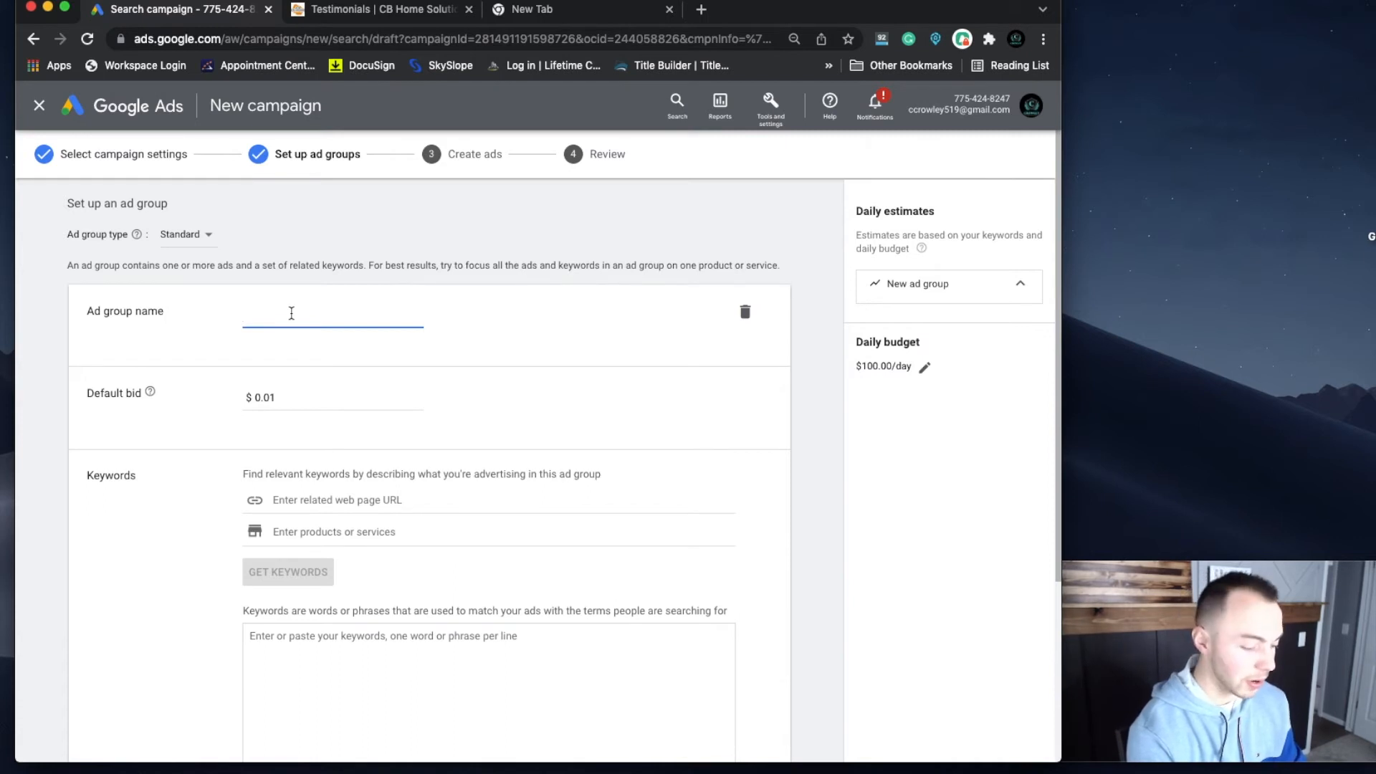
# Step: Name the ad group "We Buy Houses" and set its default bid to $20
pyautogui.write('We Buy Houses')
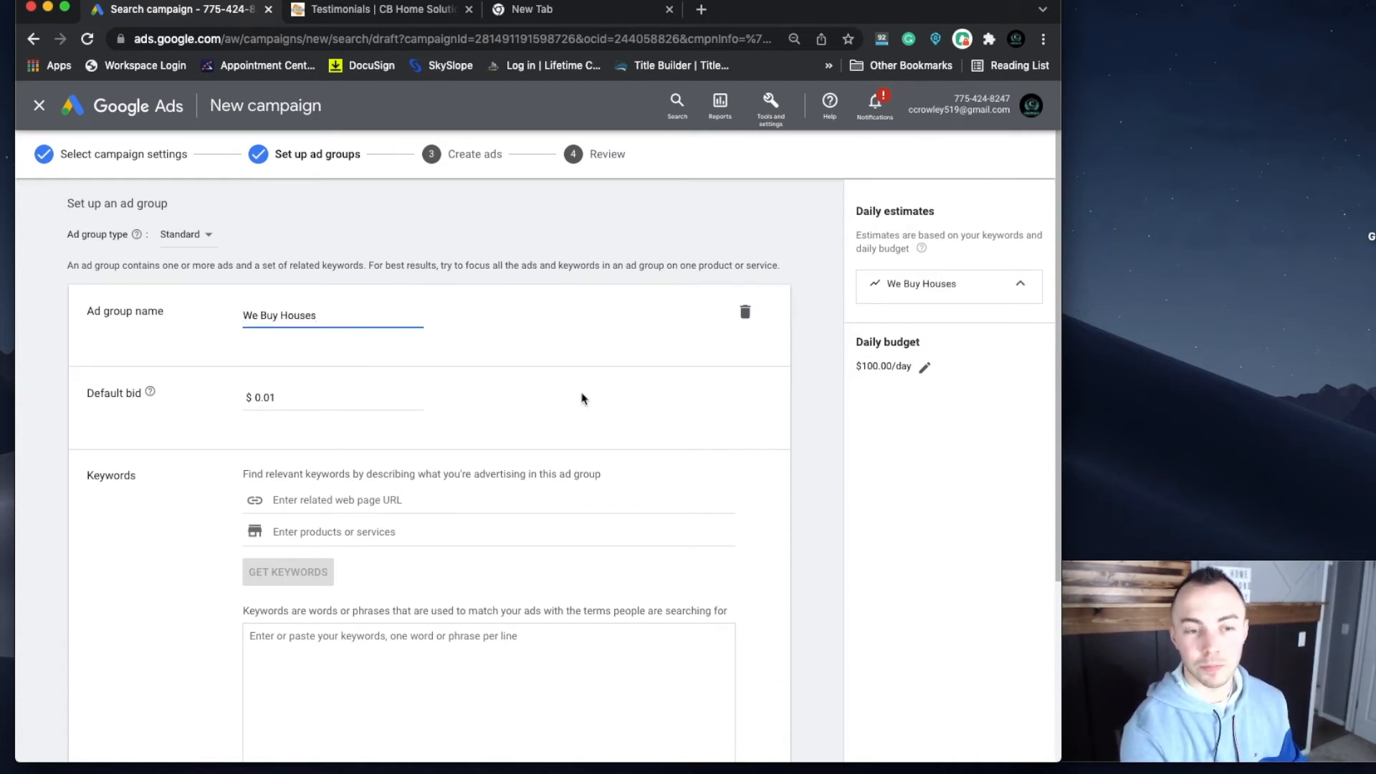
pyautogui.click(347, 397)
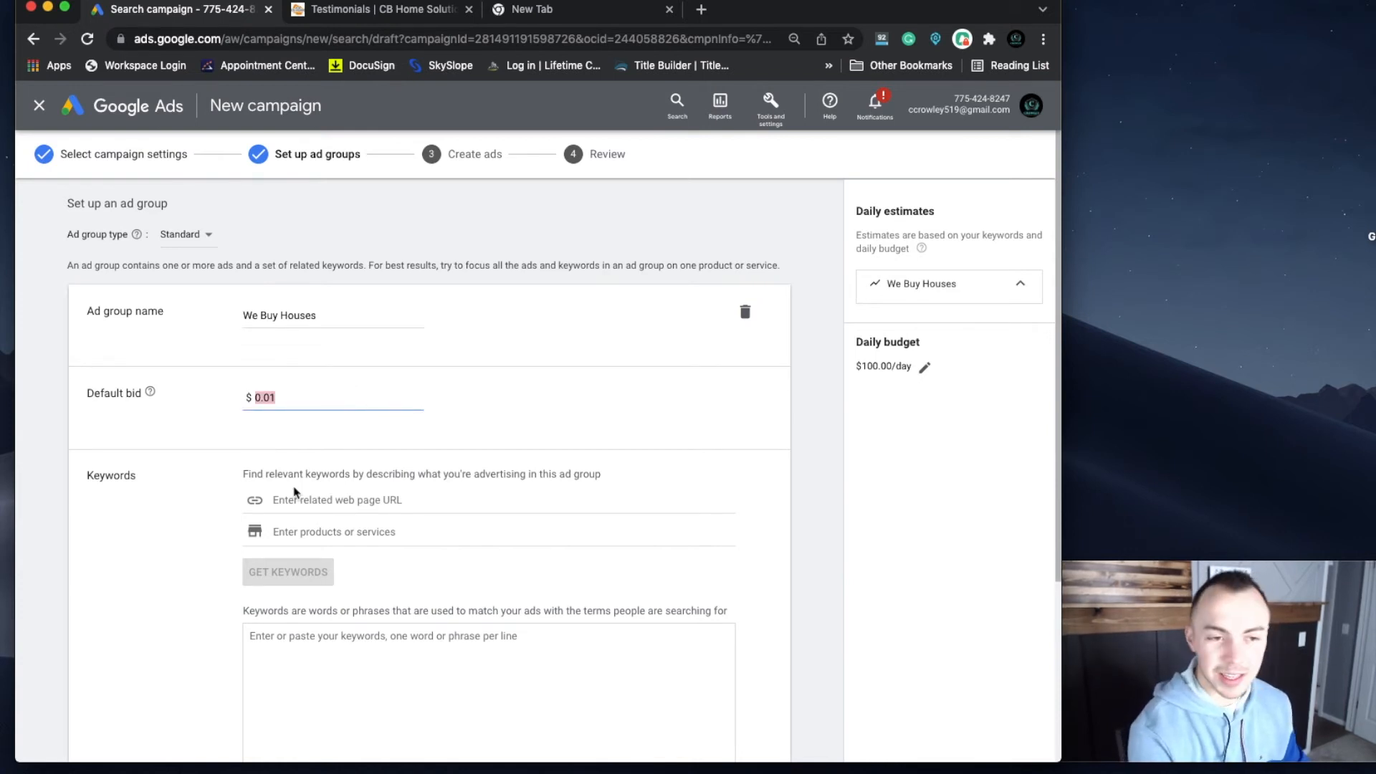
pyautogui.write('15')
pyautogui.doubleClick(313, 398)
pyautogui.write('20')
pyautogui.click(544, 402)
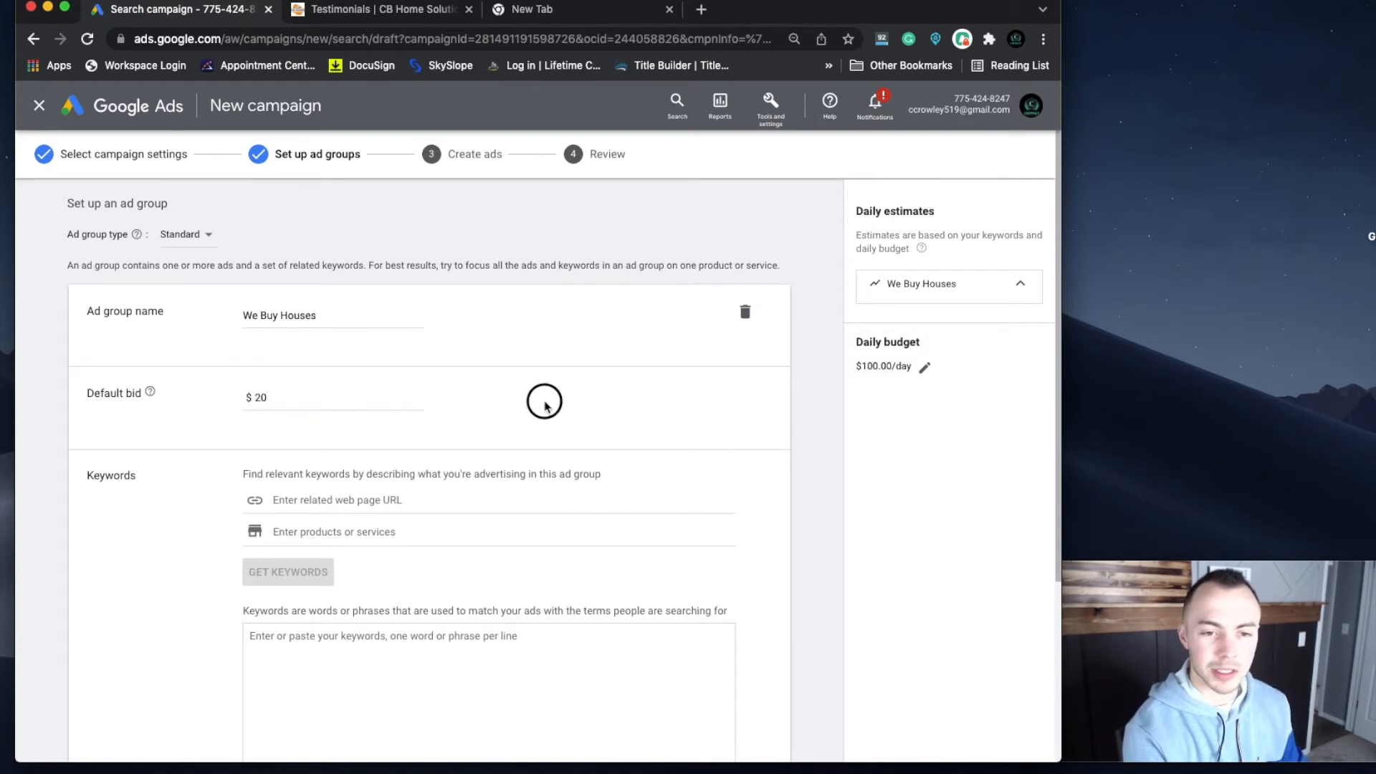
pyautogui.click(298, 400)
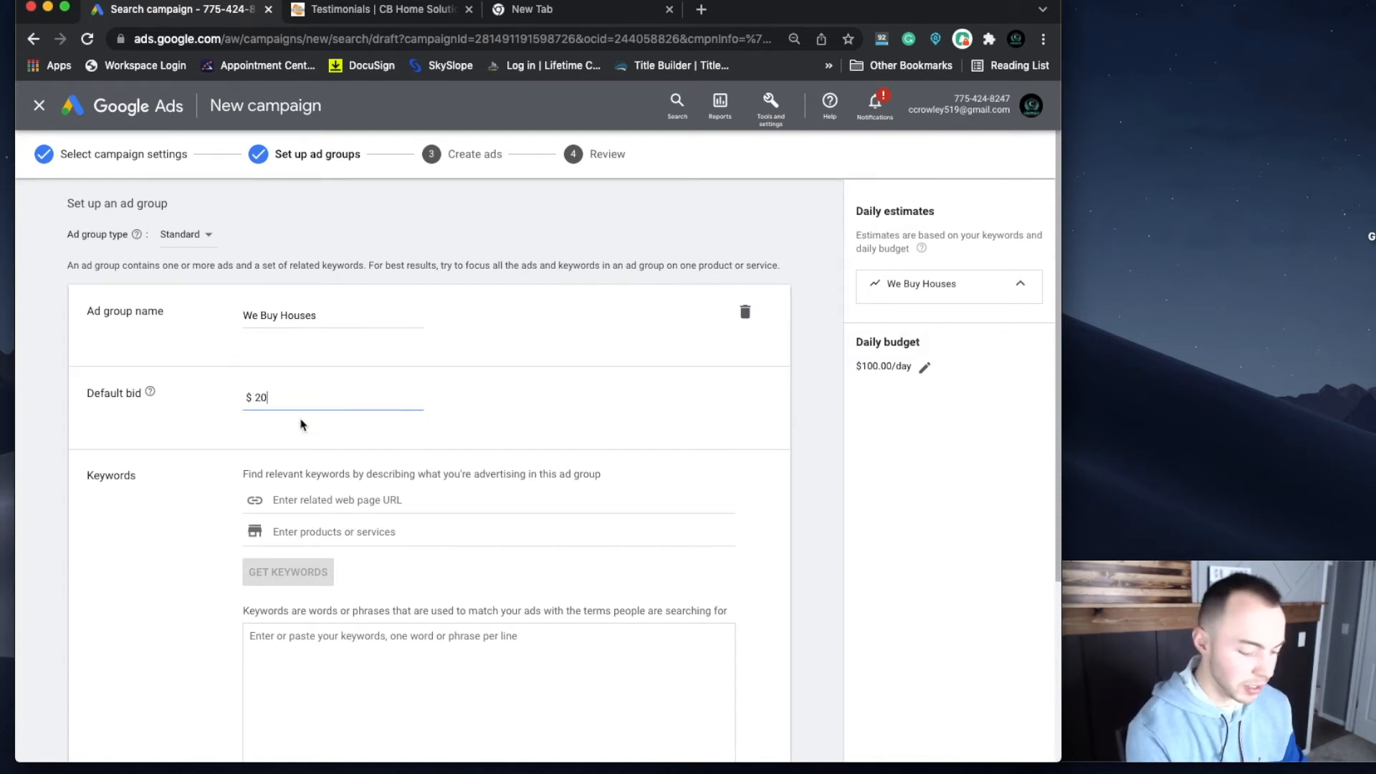
pyautogui.click(501, 456)
# Step: Look over the keyword suggestion fields and place the cursor in the ad group's empty keyword list
pyautogui.scroll(-3, 267, 446)
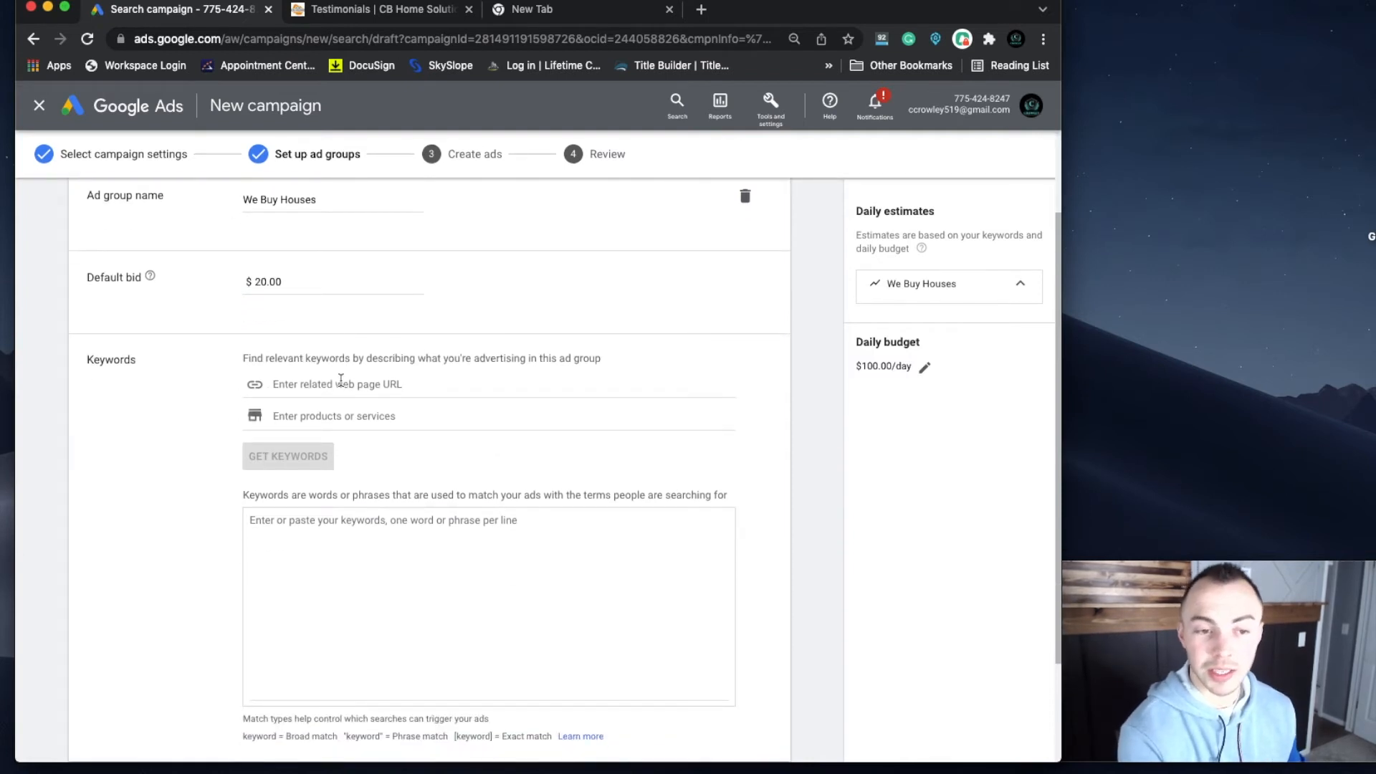
pyautogui.click(319, 384)
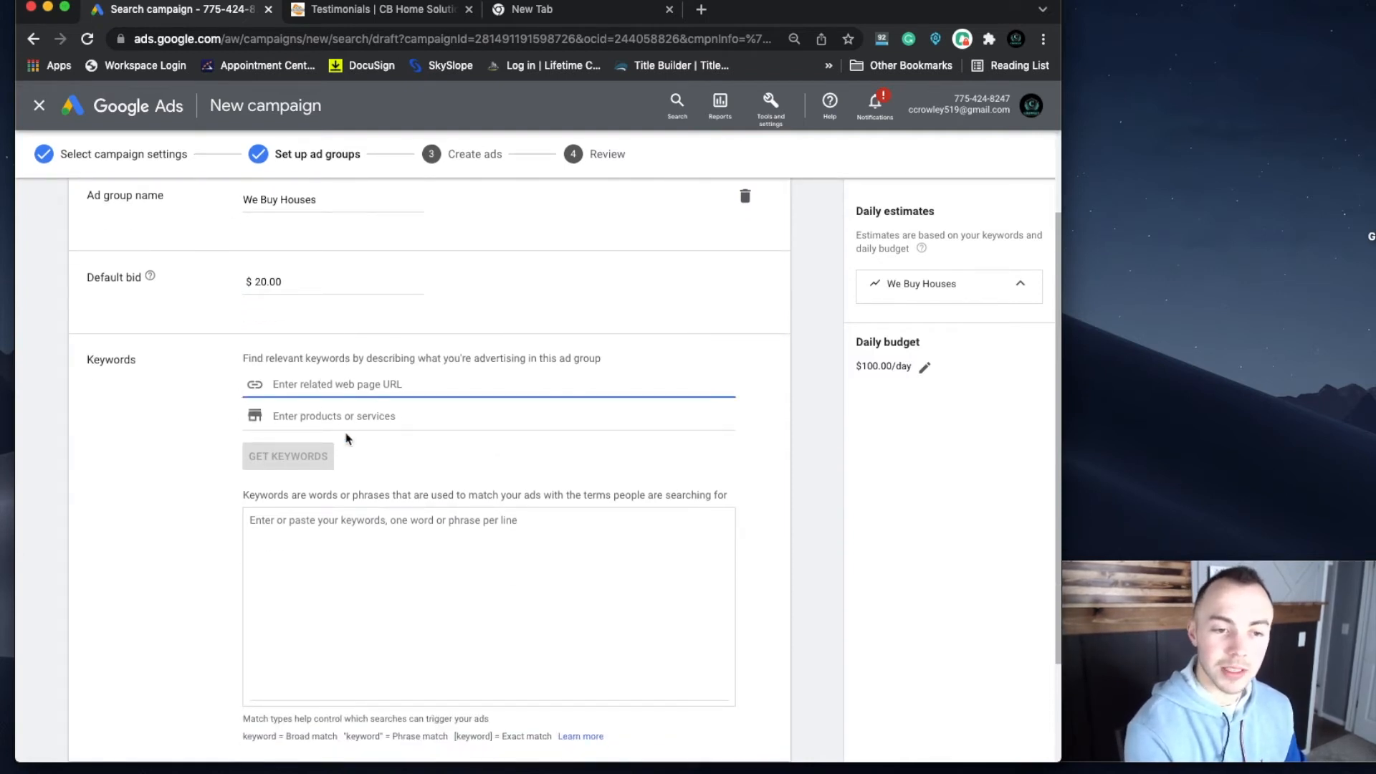
pyautogui.click(181, 489)
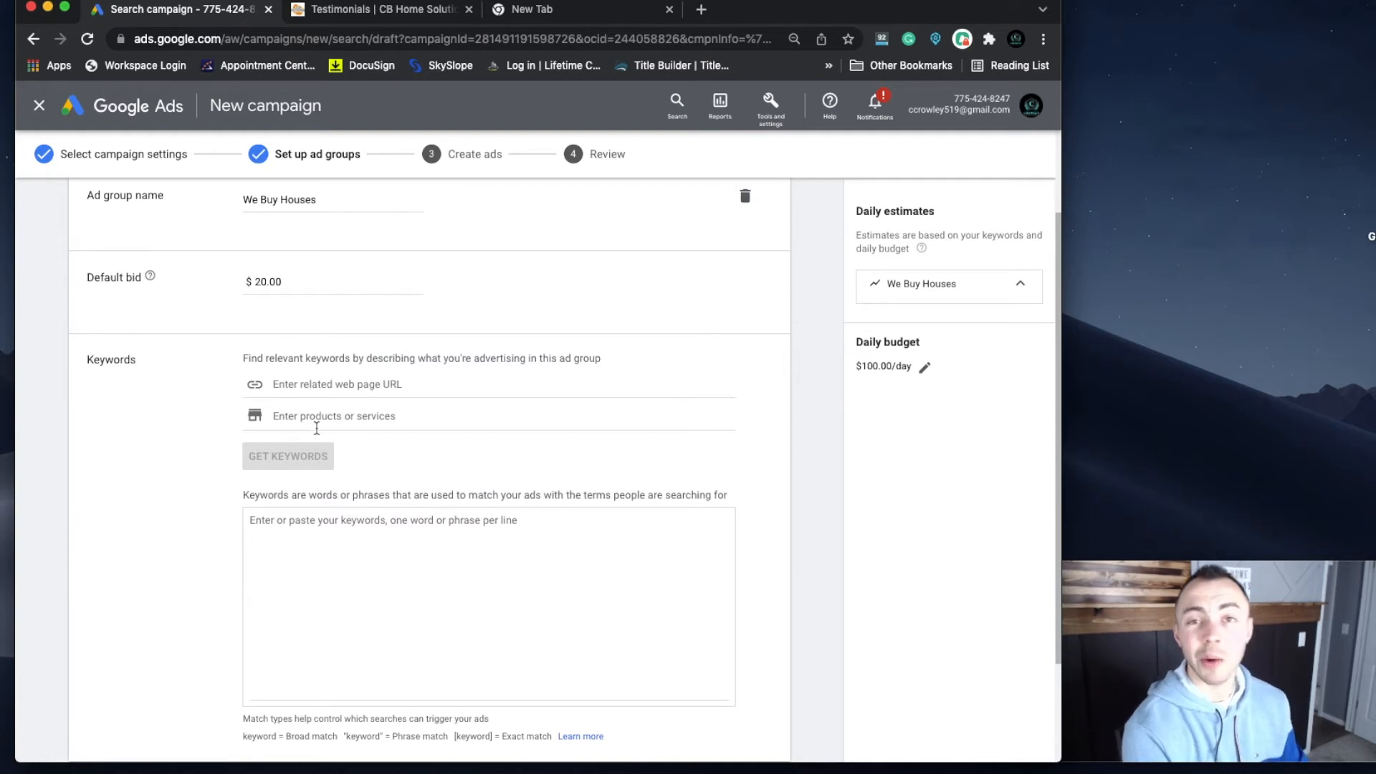
pyautogui.scroll(-1, 372, 541)
pyautogui.click(359, 521)
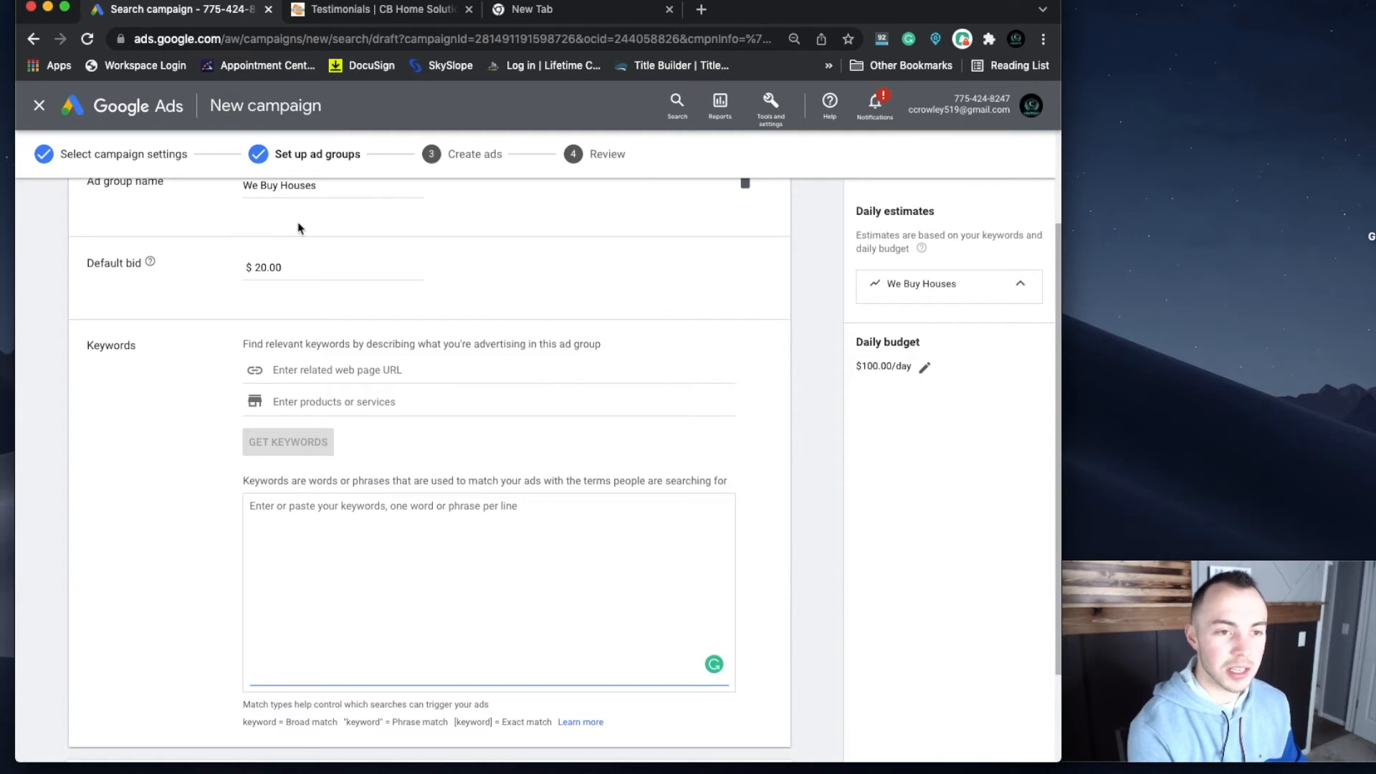
# Step: Search Google for "we buy houses", examine the related searches, and return to the Google Ads campaign draft
pyautogui.click(592, 16)
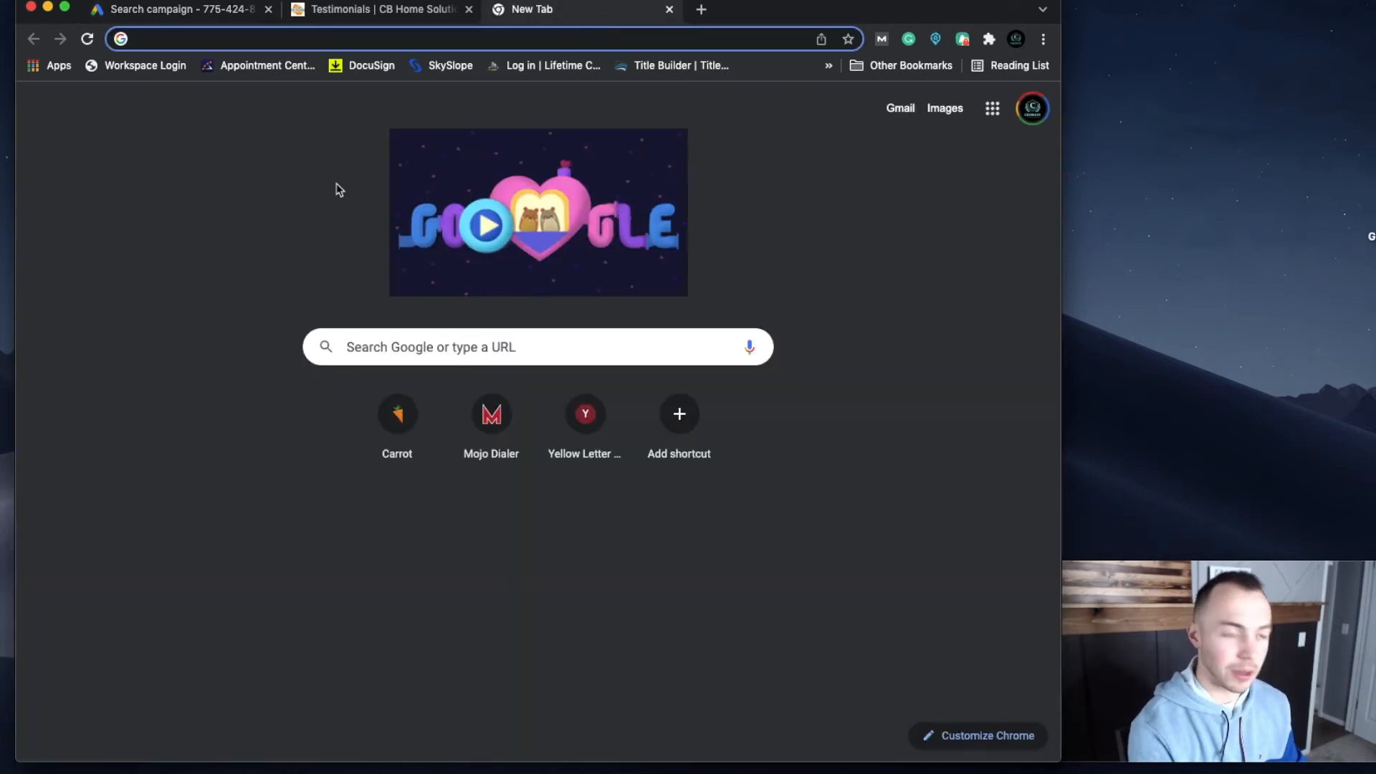
pyautogui.write('google.com')
pyautogui.press('Return')
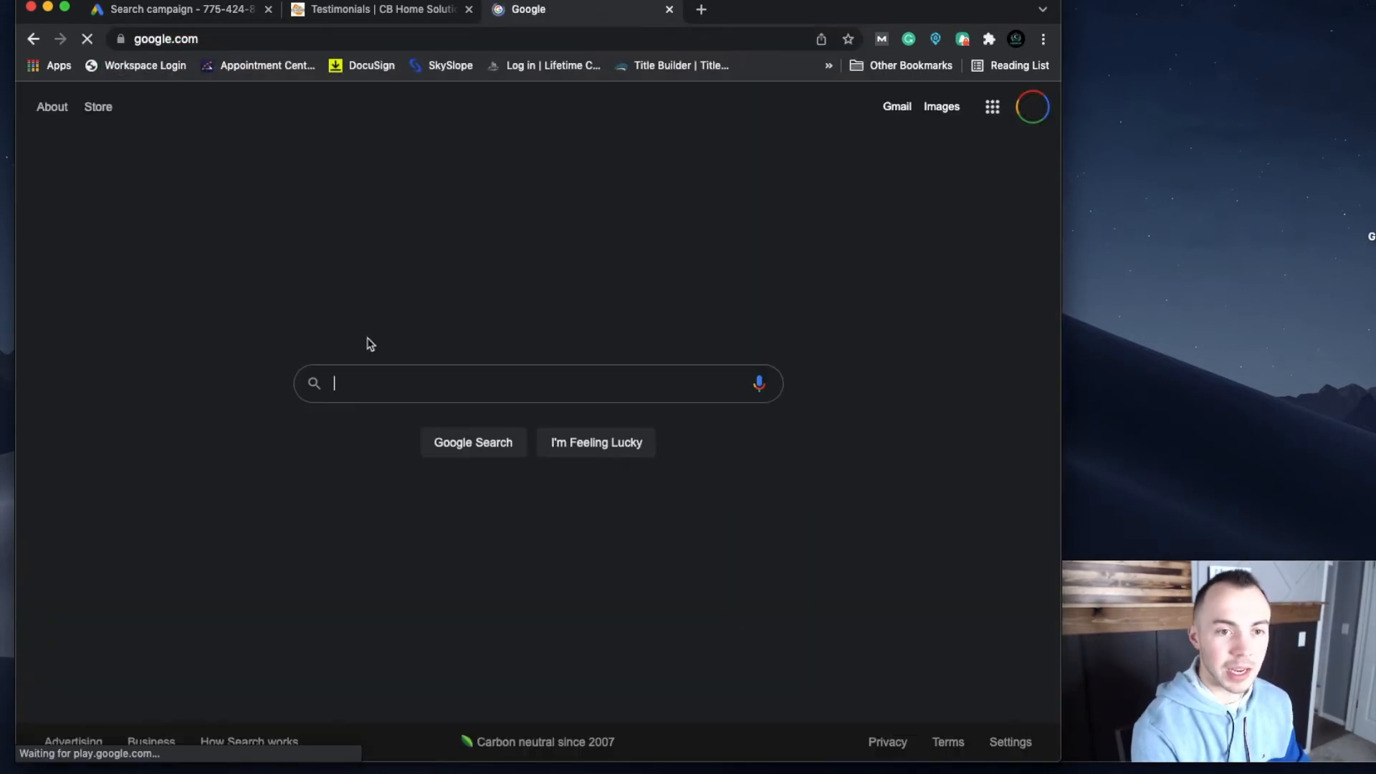
pyautogui.write('we buy houses')
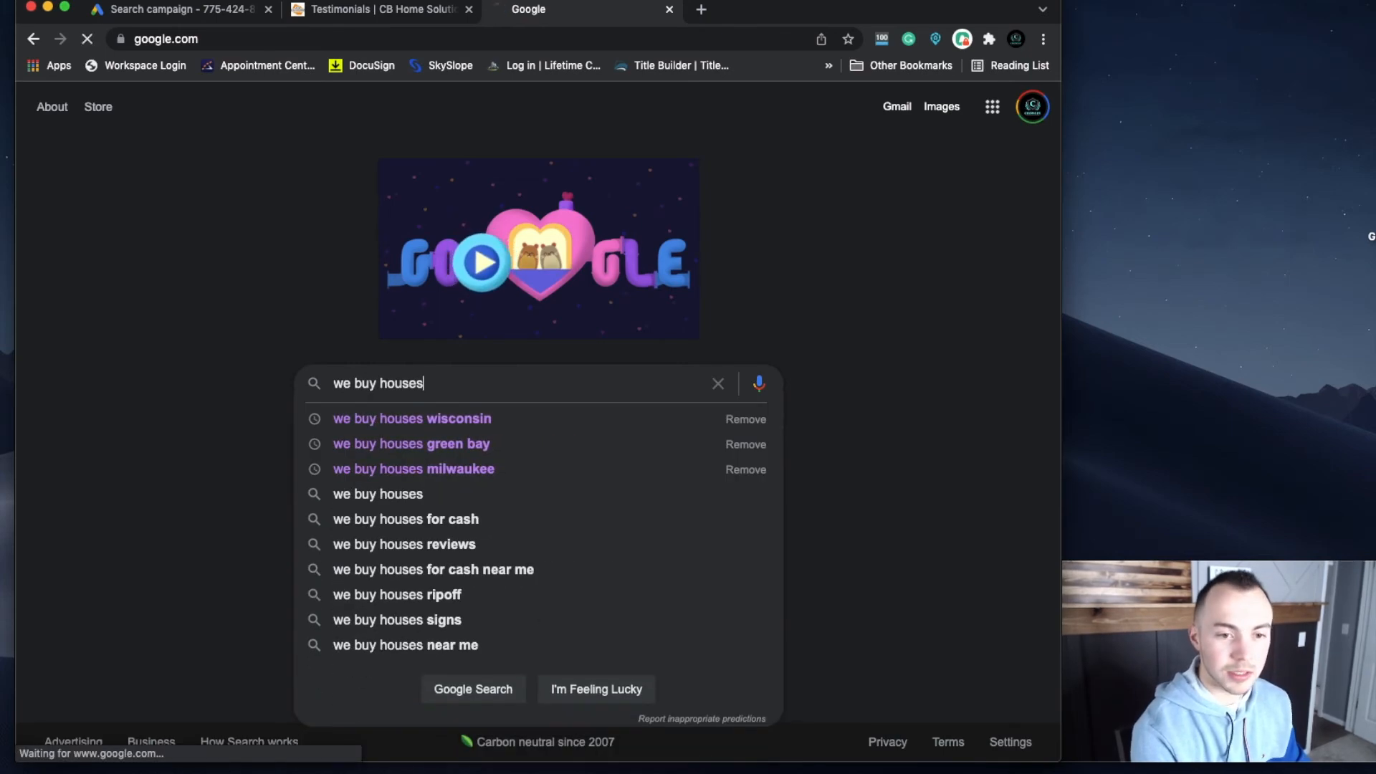
pyautogui.press('Return')
pyautogui.scroll(-15, 215, 359)
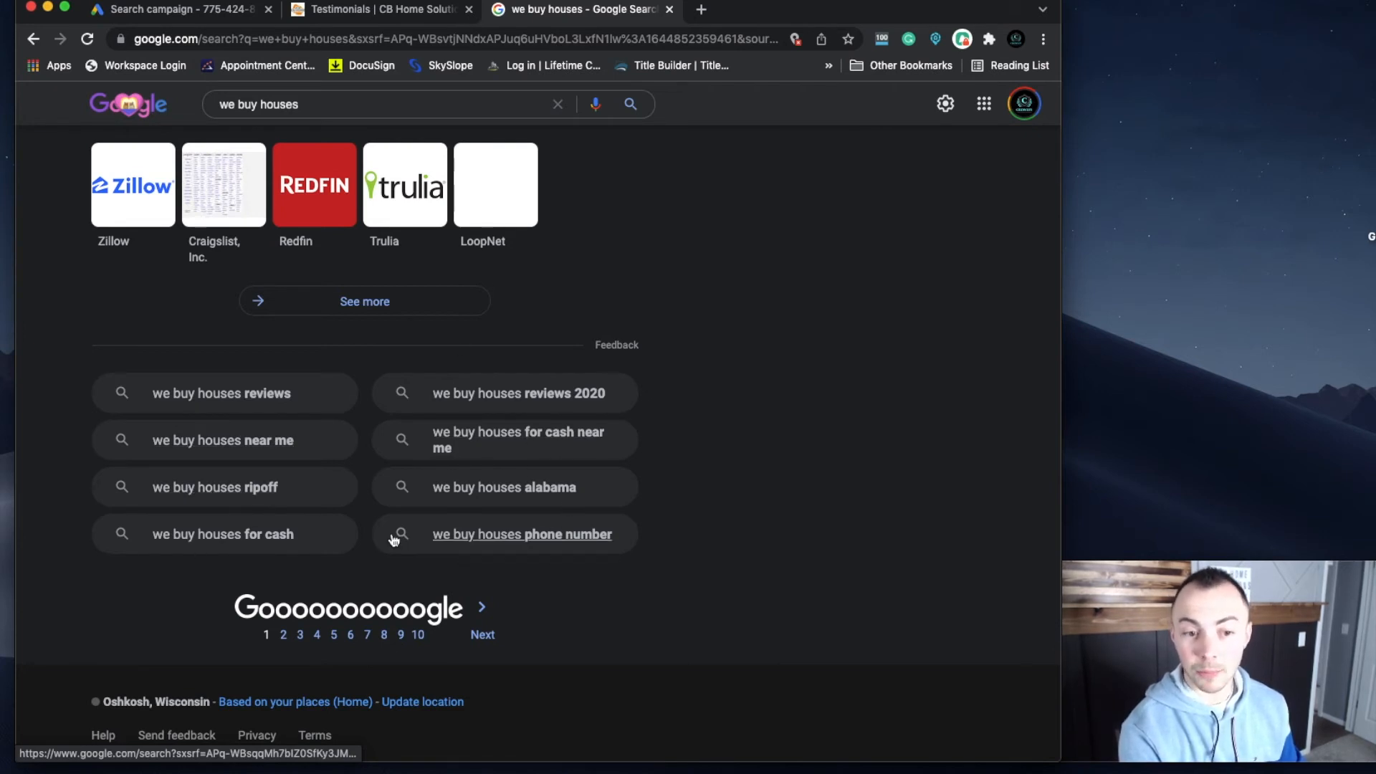
pyautogui.hotkey('ctrl', 'shift', 'Tab')
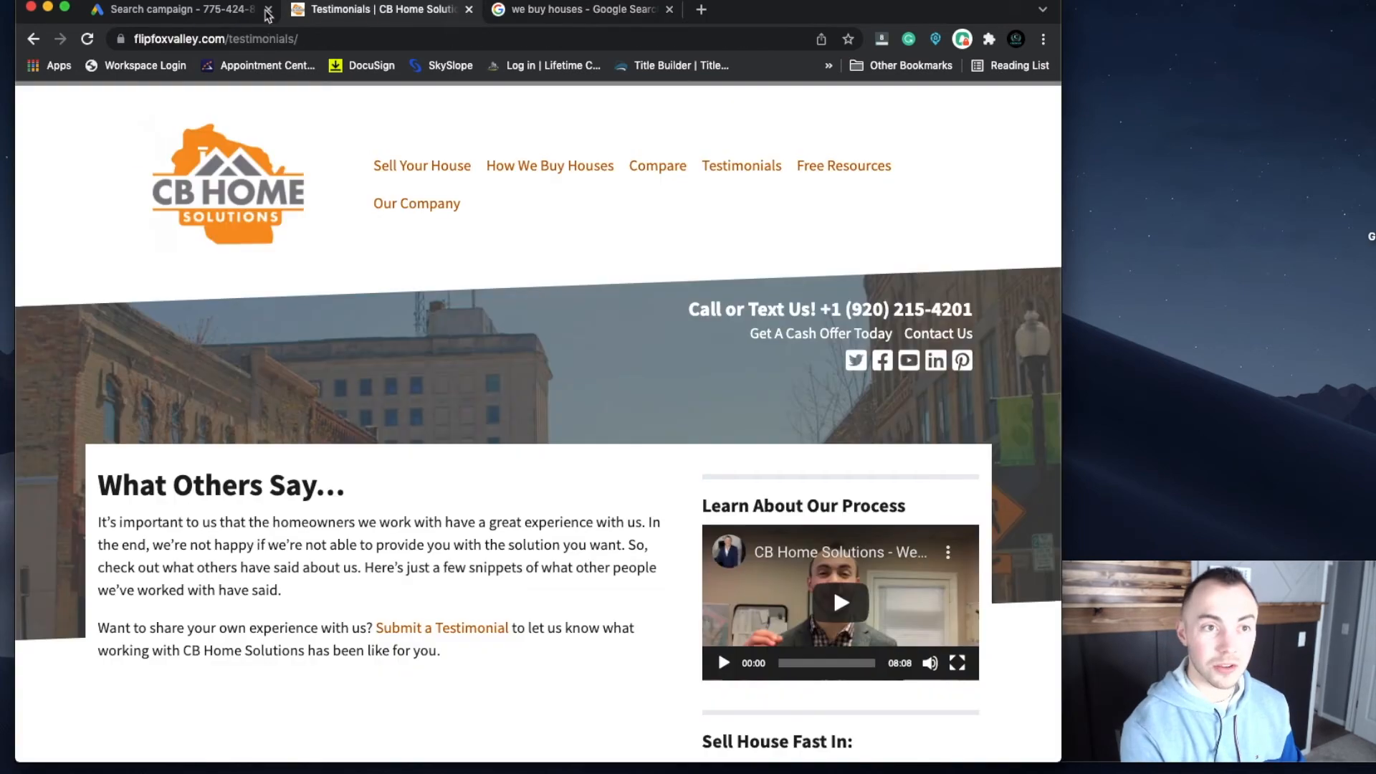
pyautogui.hotkey('ctrl', 'shift', 'Tab')
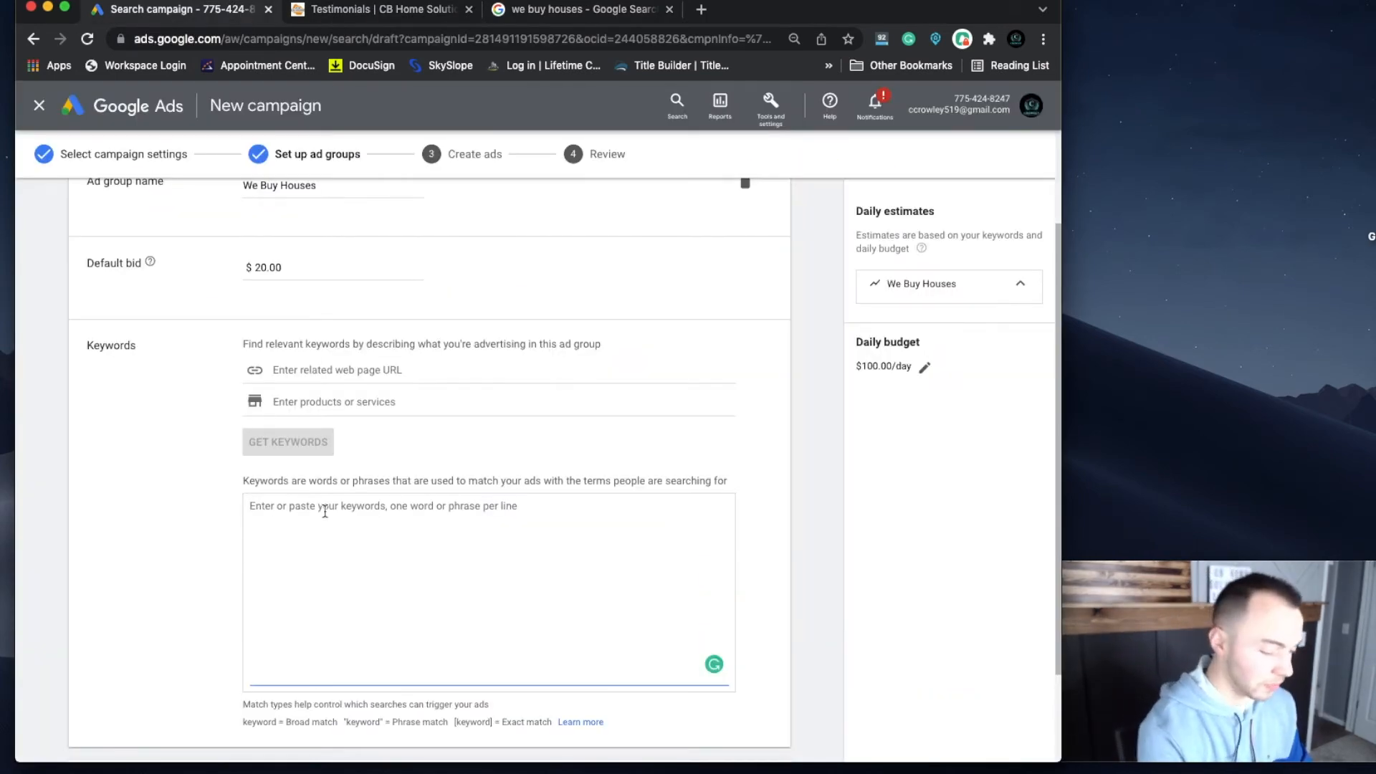
# Step: Enter keywords for we buy houses, plus its reviews, phone number, cash and as is variants, we buy ugly houses and we buy homes
pyautogui.write('We buy hous')
pyautogui.write('we nb')
pyautogui.press('BackSpace')
pyautogui.press('BackSpace')
pyautogui.write('buy ugly houses')
pyautogui.press('Return')
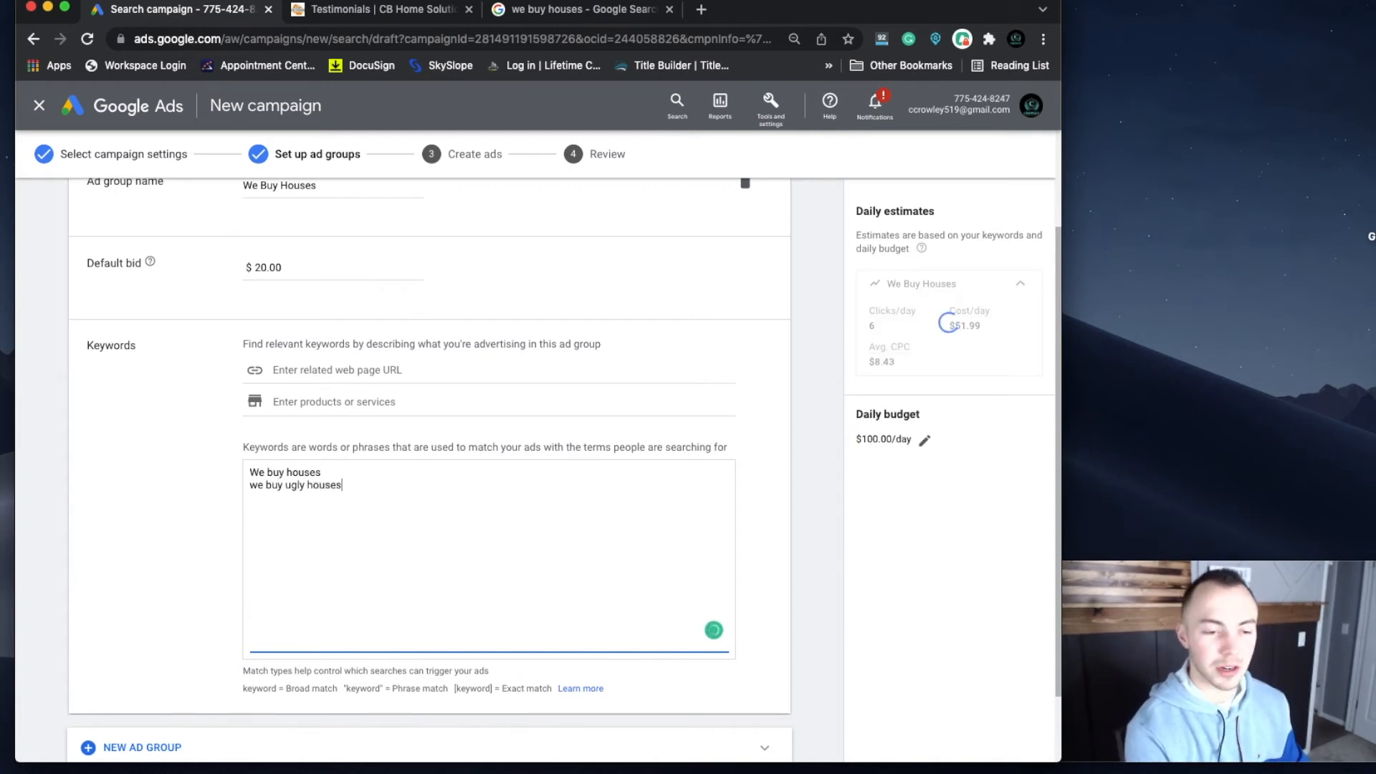
pyautogui.write('we buy houses revie')
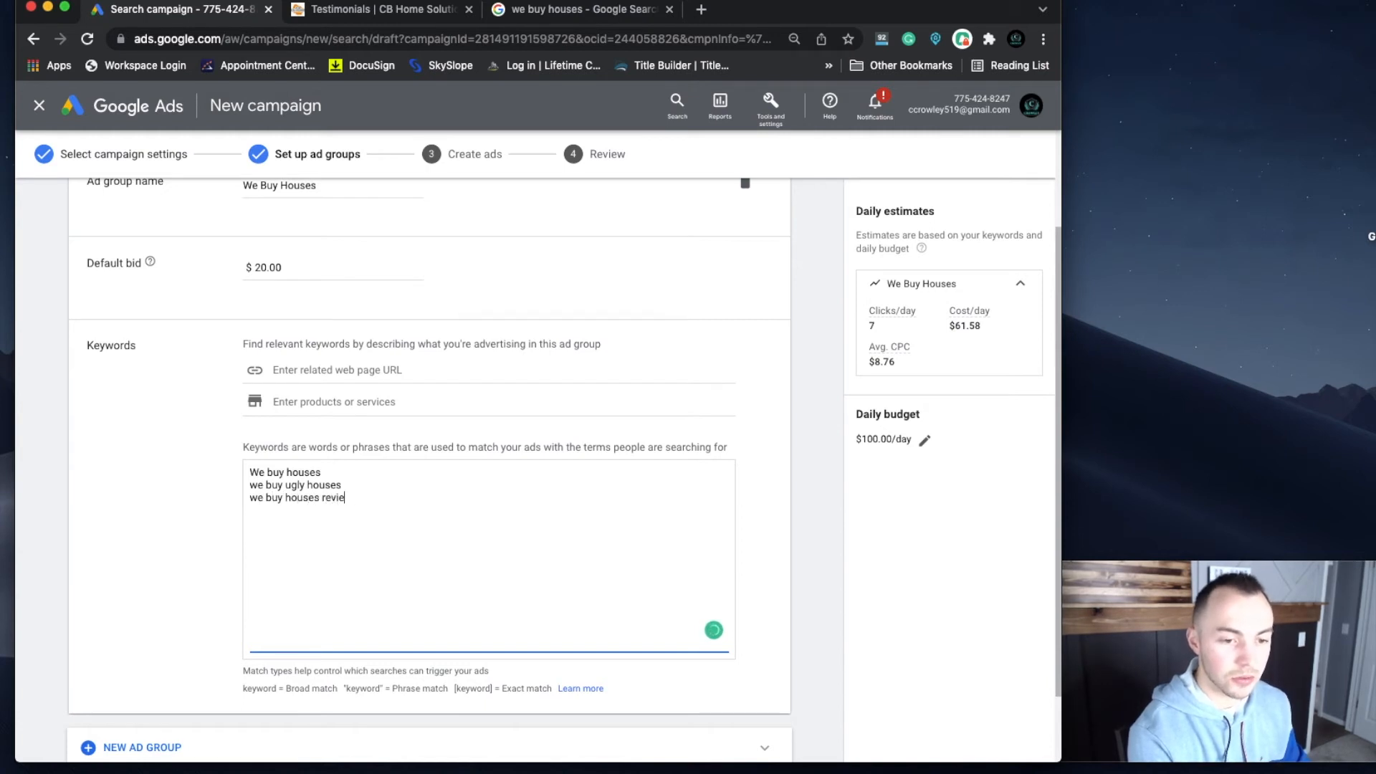
pyautogui.write('ws')
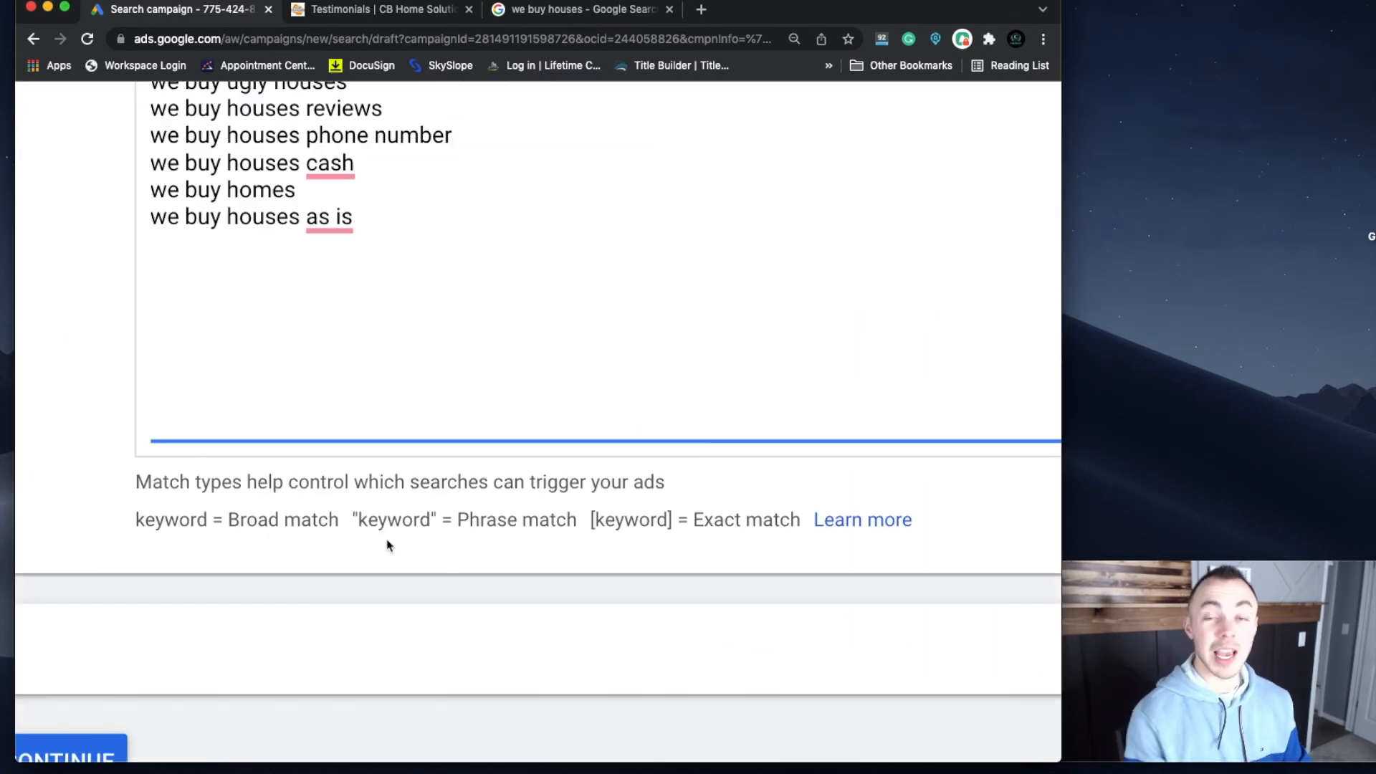
# Step: Examine the broad, phrase and exact match syntax below the keyword list, and return the cursor to the end of the list
pyautogui.moveTo(142, 466); pyautogui.dragTo(813, 547)
pyautogui.click(812, 547)
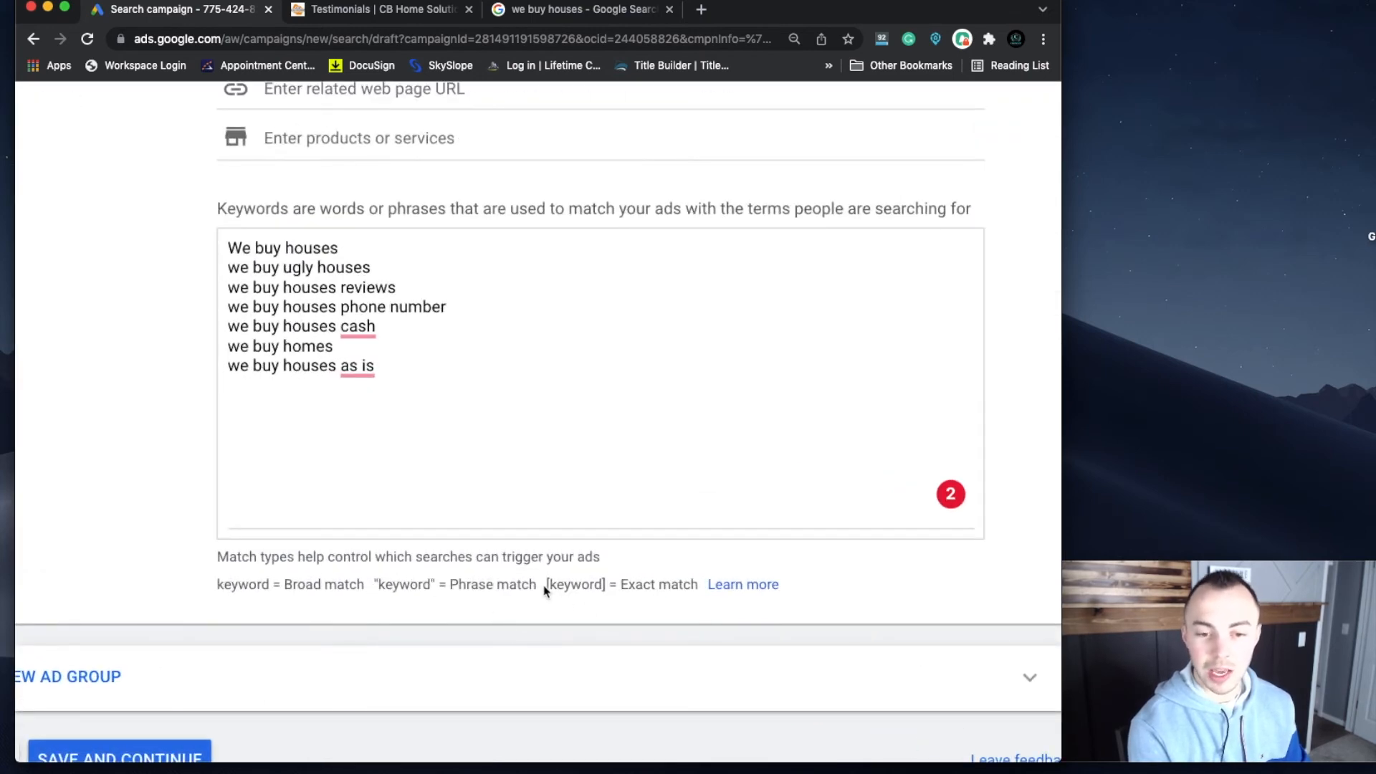
pyautogui.moveTo(548, 584); pyautogui.dragTo(571, 585)
pyautogui.click(269, 603)
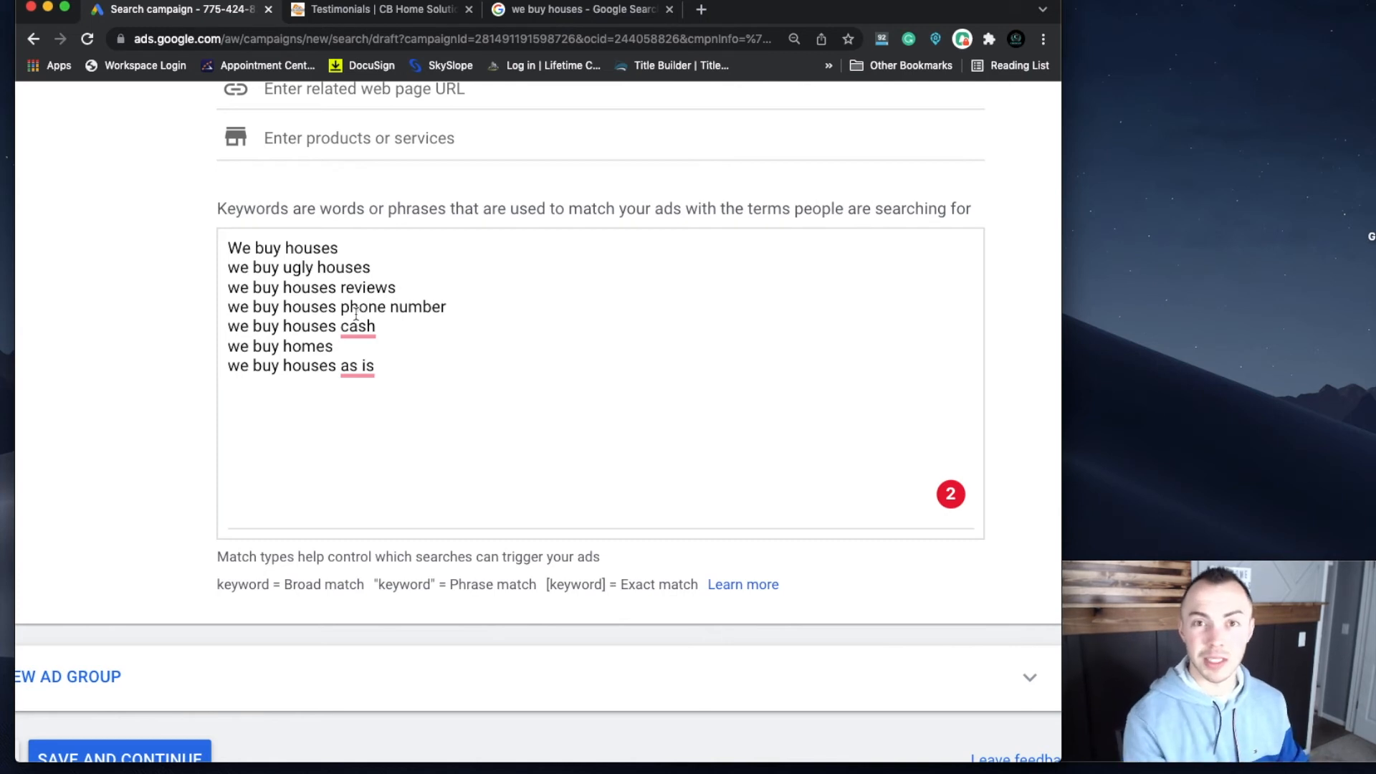
pyautogui.click(380, 391)
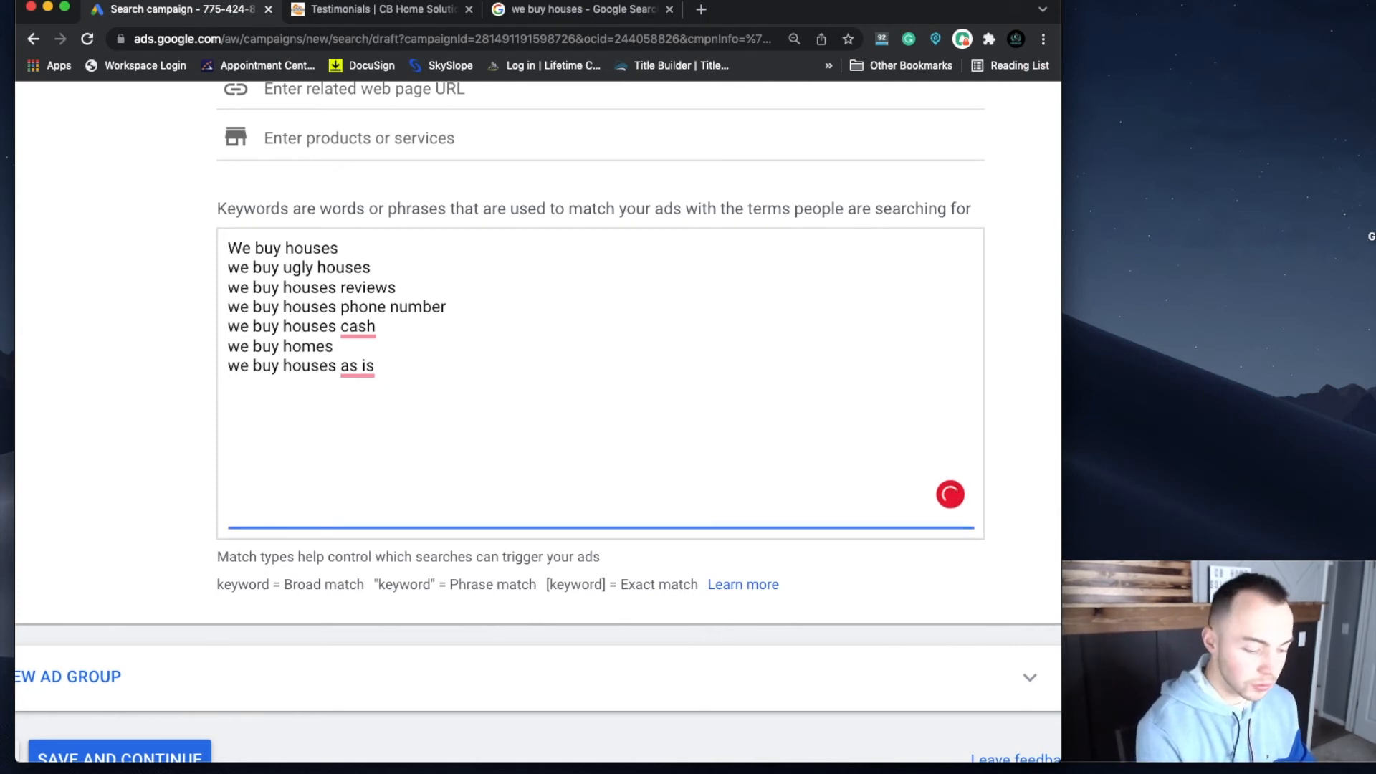
# Step: Try adding we buy houses to the keyword list as an exact match and a phrase match, and remove both entries
pyautogui.write('[w')
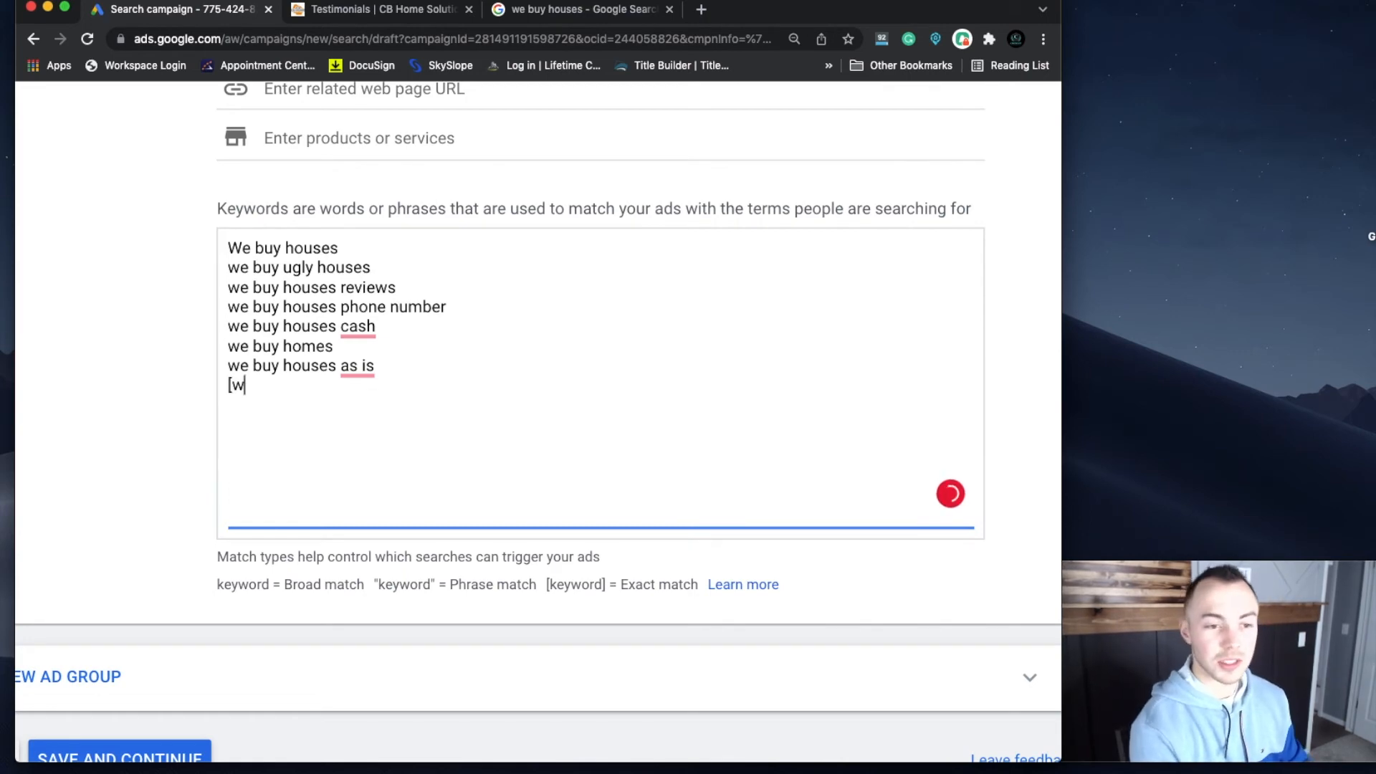
pyautogui.write('e buy houses')
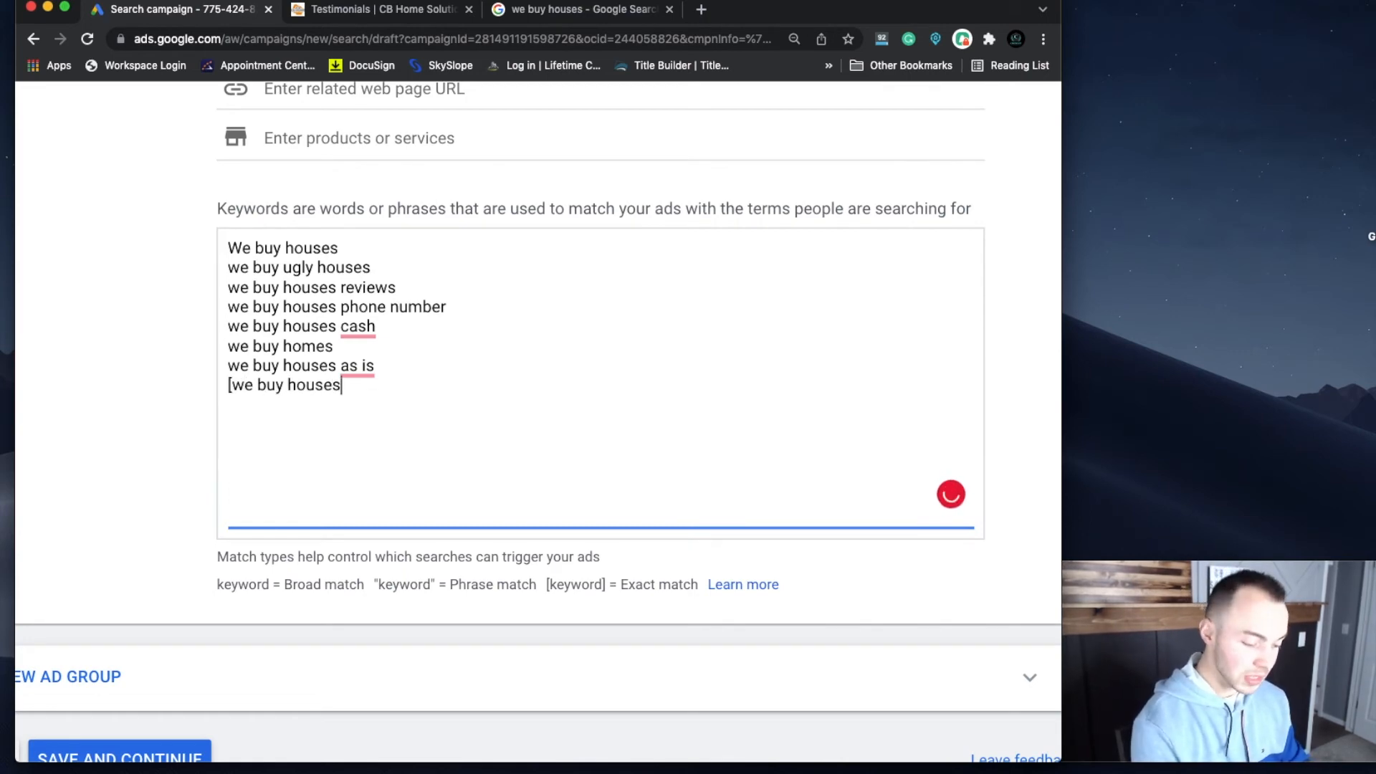
pyautogui.write(']')
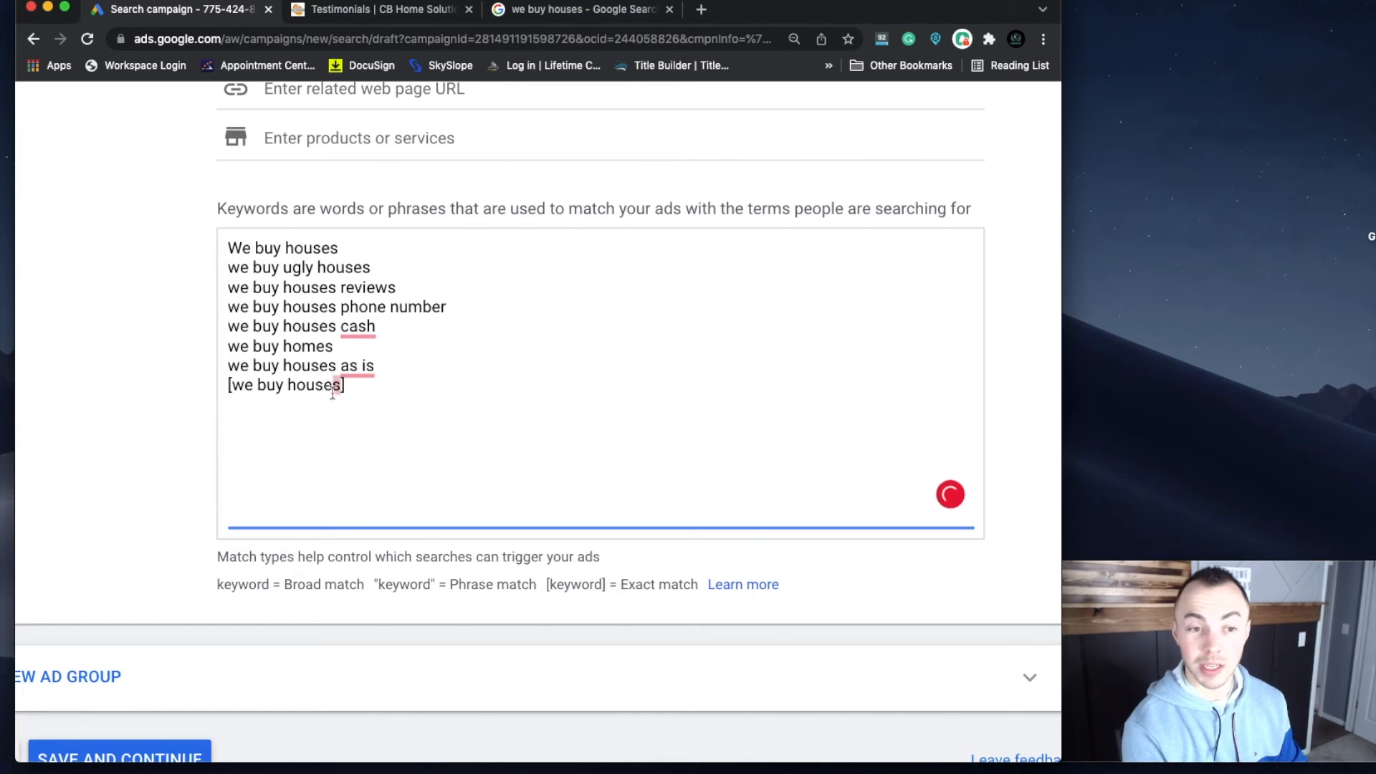
pyautogui.moveTo(349, 385); pyautogui.dragTo(229, 385)
pyautogui.click(370, 408)
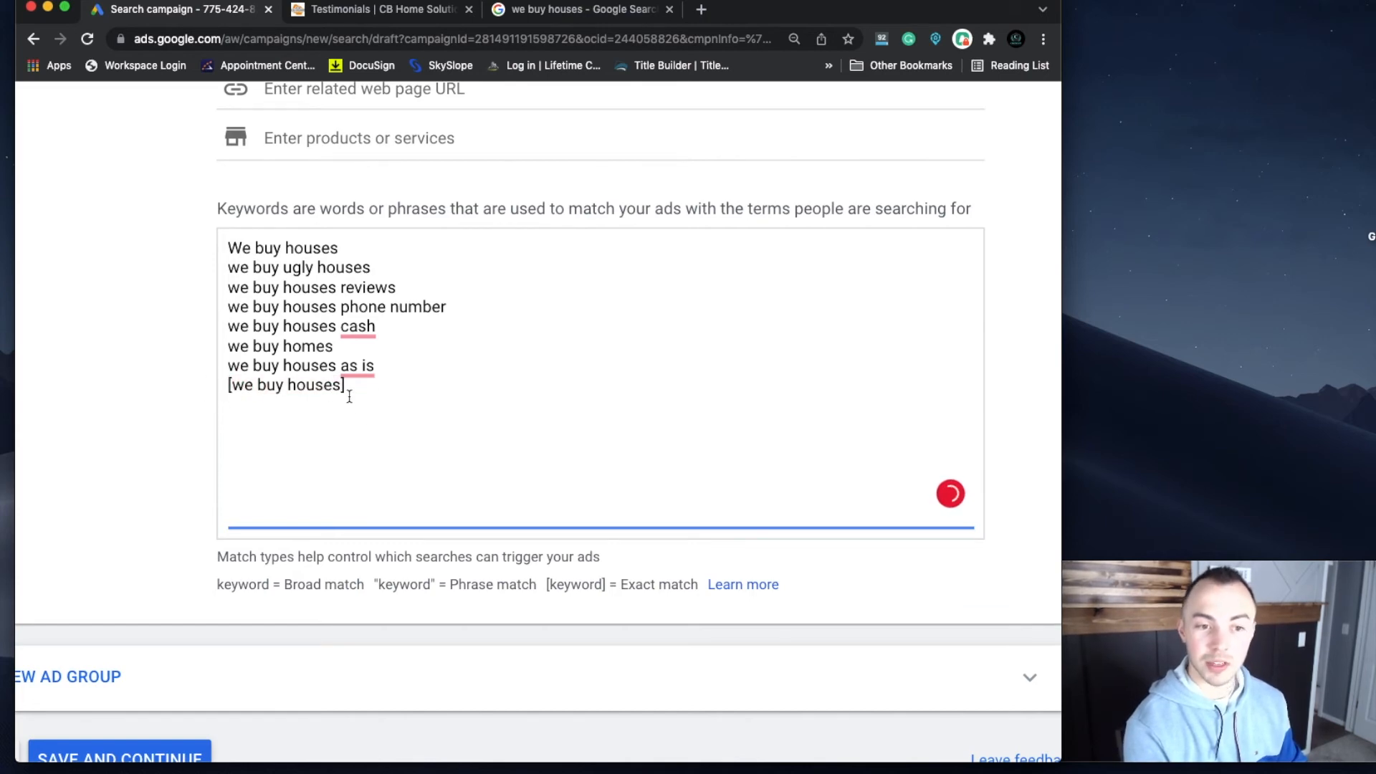
pyautogui.write('"')
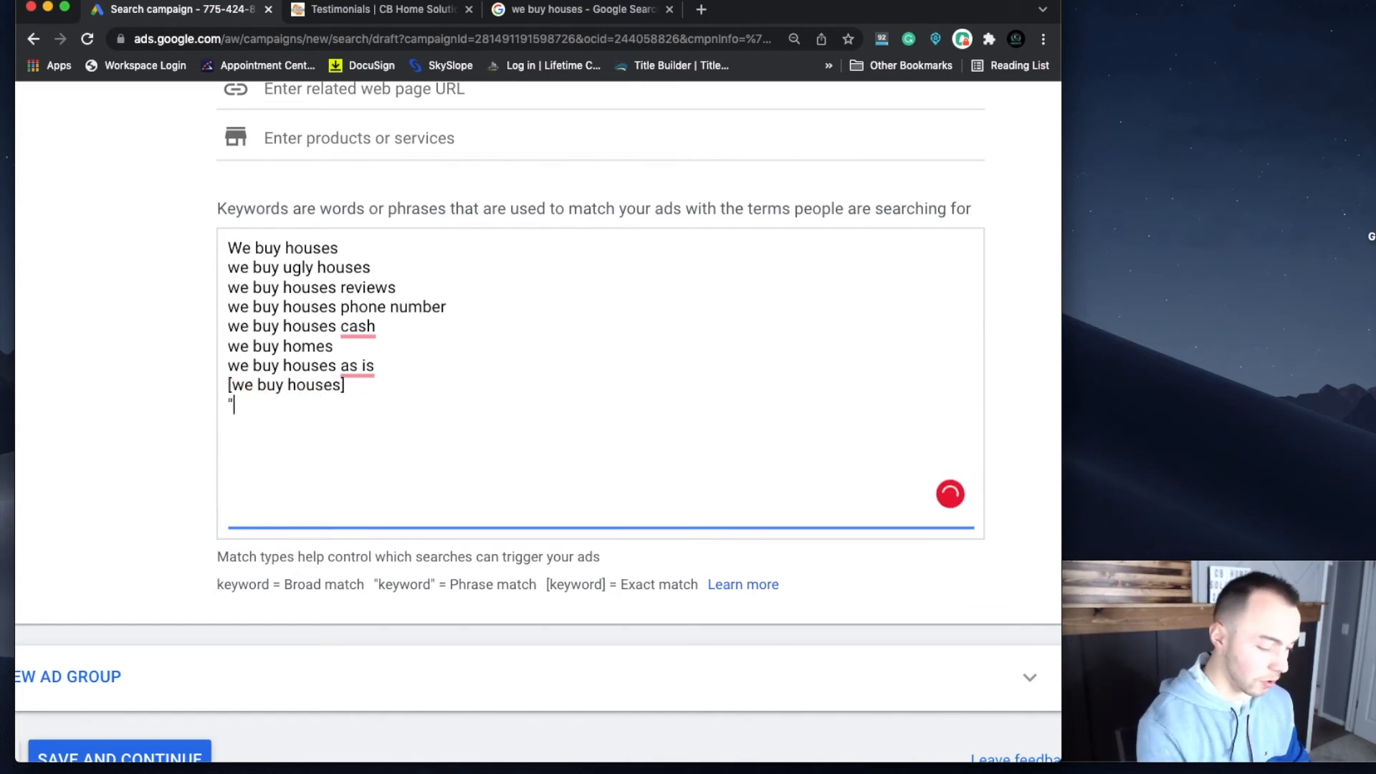
pyautogui.write('we buy houses"')
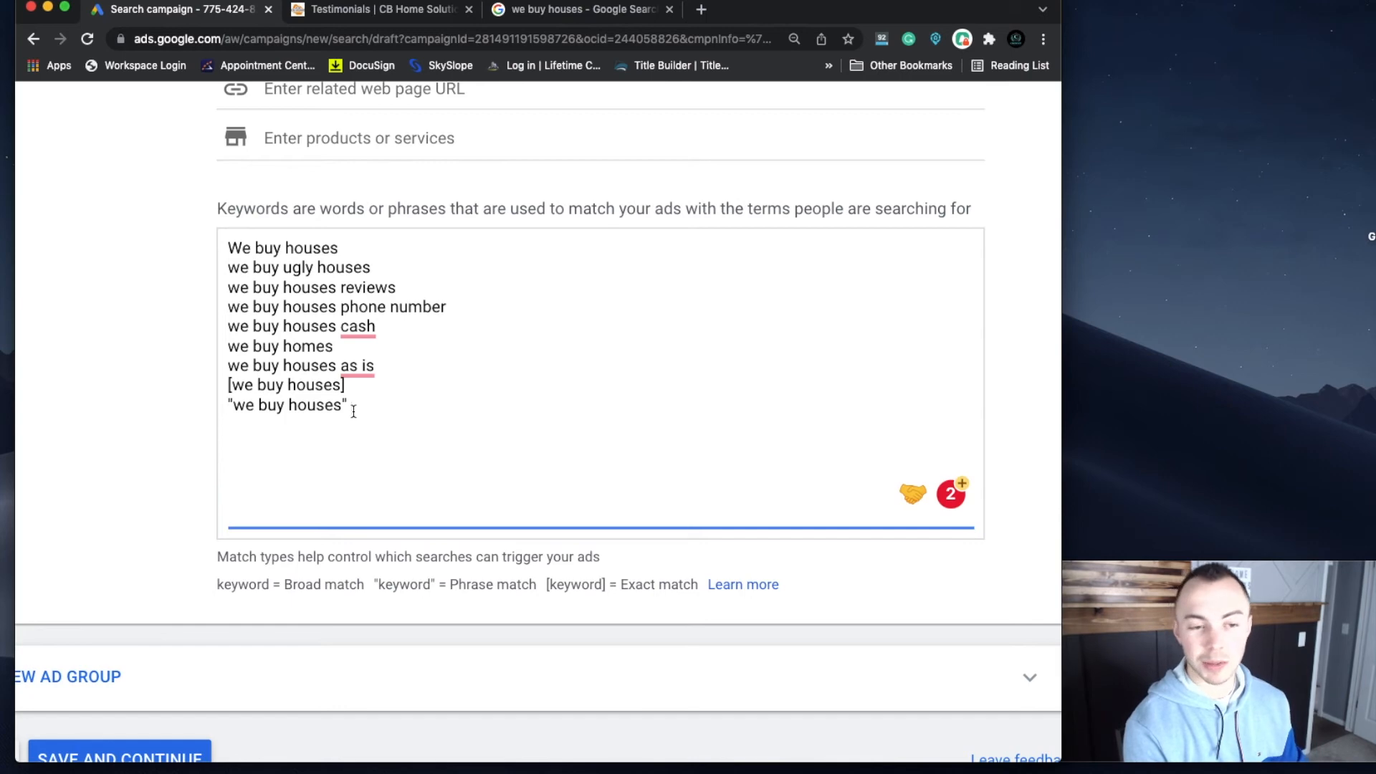
pyautogui.moveTo(353, 411); pyautogui.dragTo(215, 385)
pyautogui.press('BackSpace')
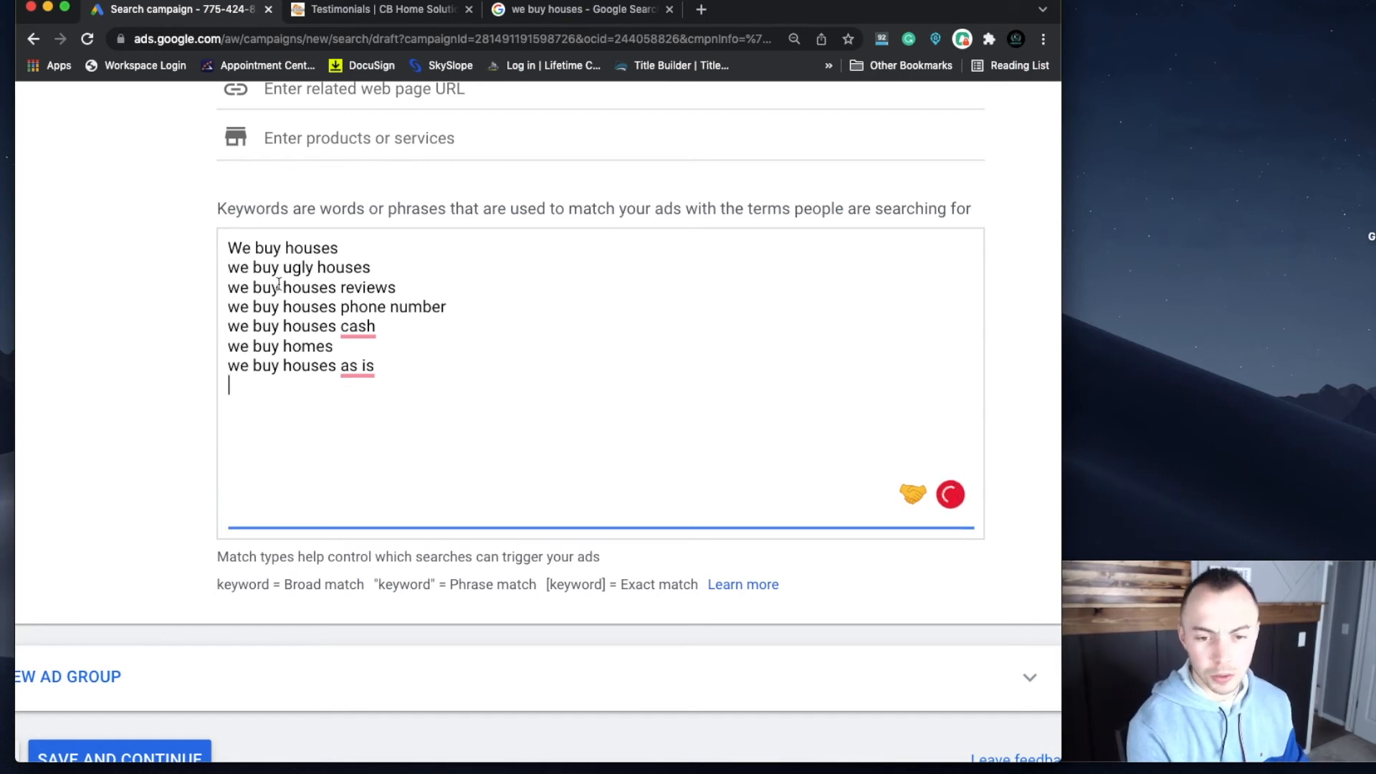
# Step: Review the match type syntax below the keyword list, and save the ad group to continue to ad creation
pyautogui.moveTo(273, 585); pyautogui.dragTo(534, 631)
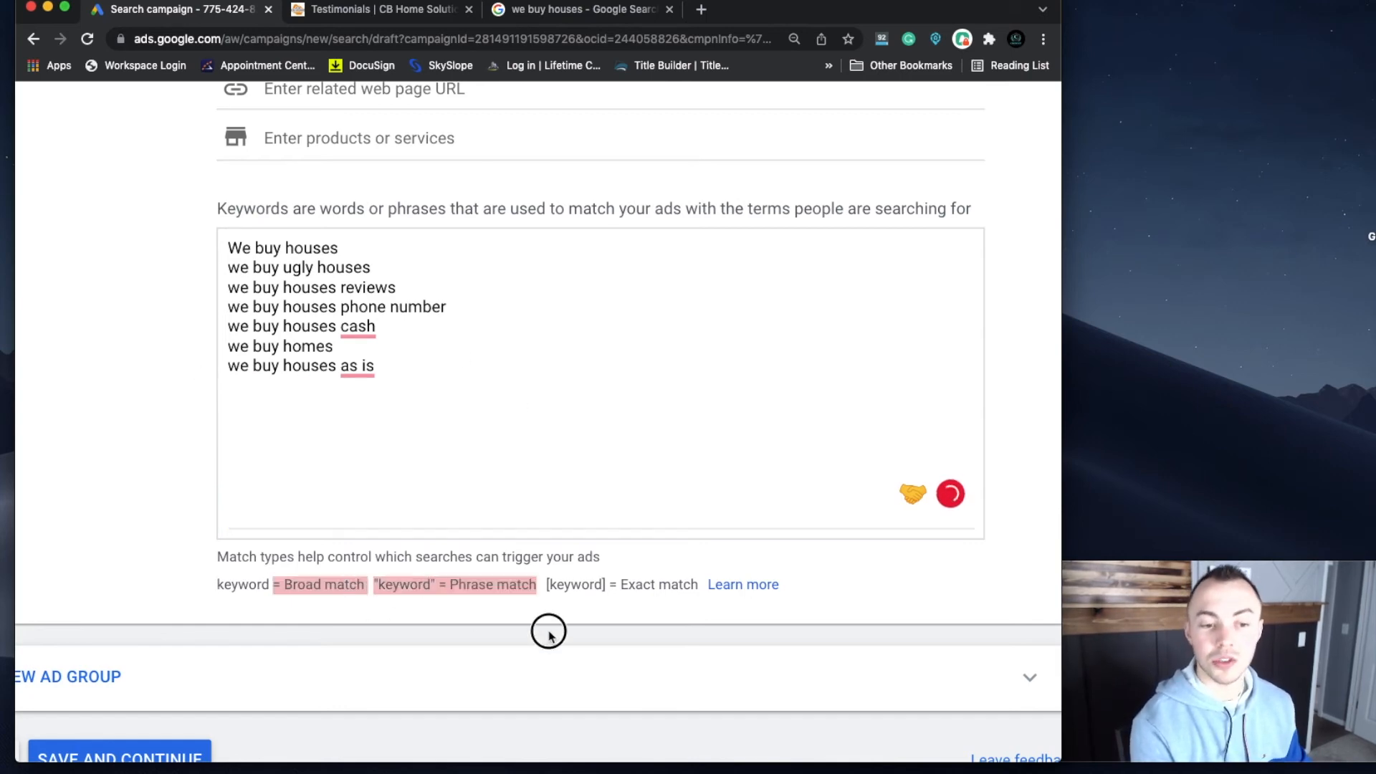
pyautogui.click(378, 367)
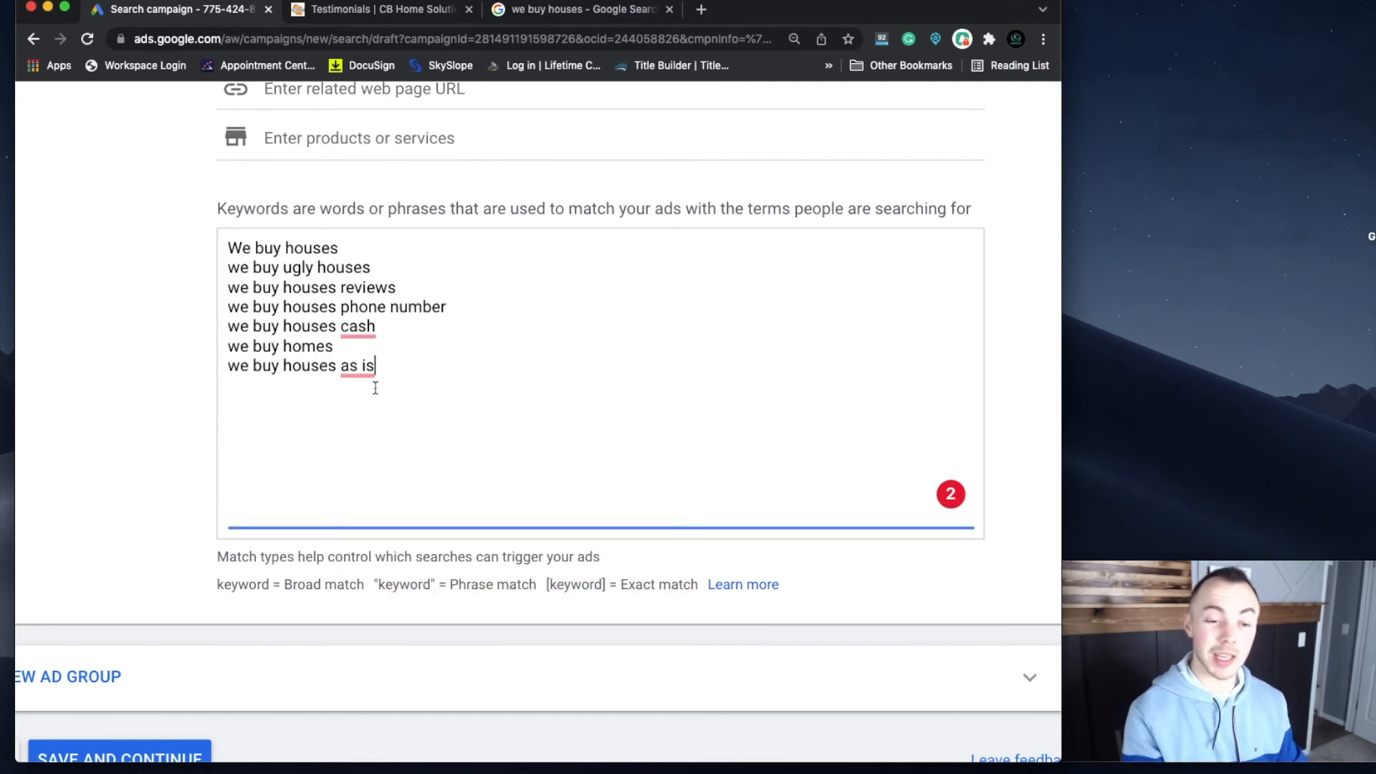
pyautogui.press('super+minus')
pyautogui.press('super+minus')
pyautogui.press('super+minus')
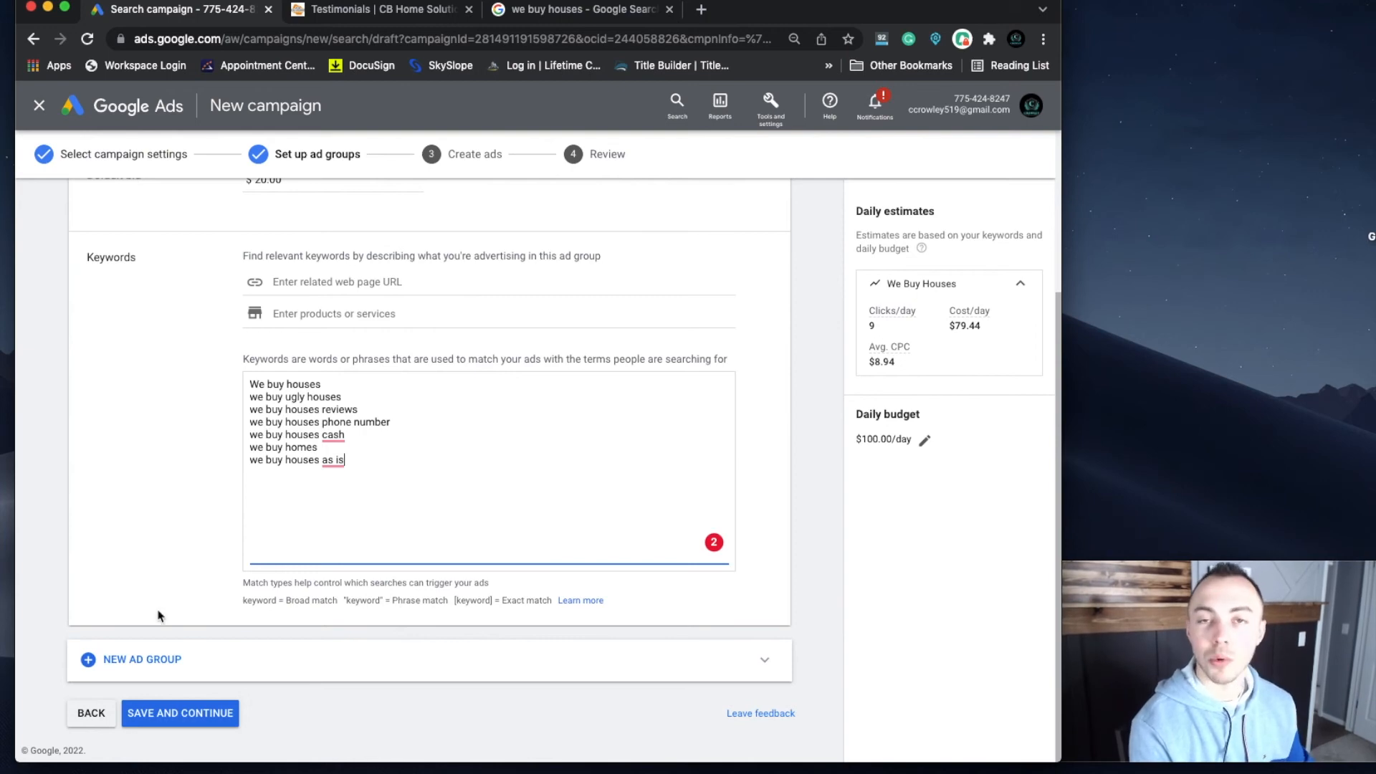
pyautogui.click(171, 714)
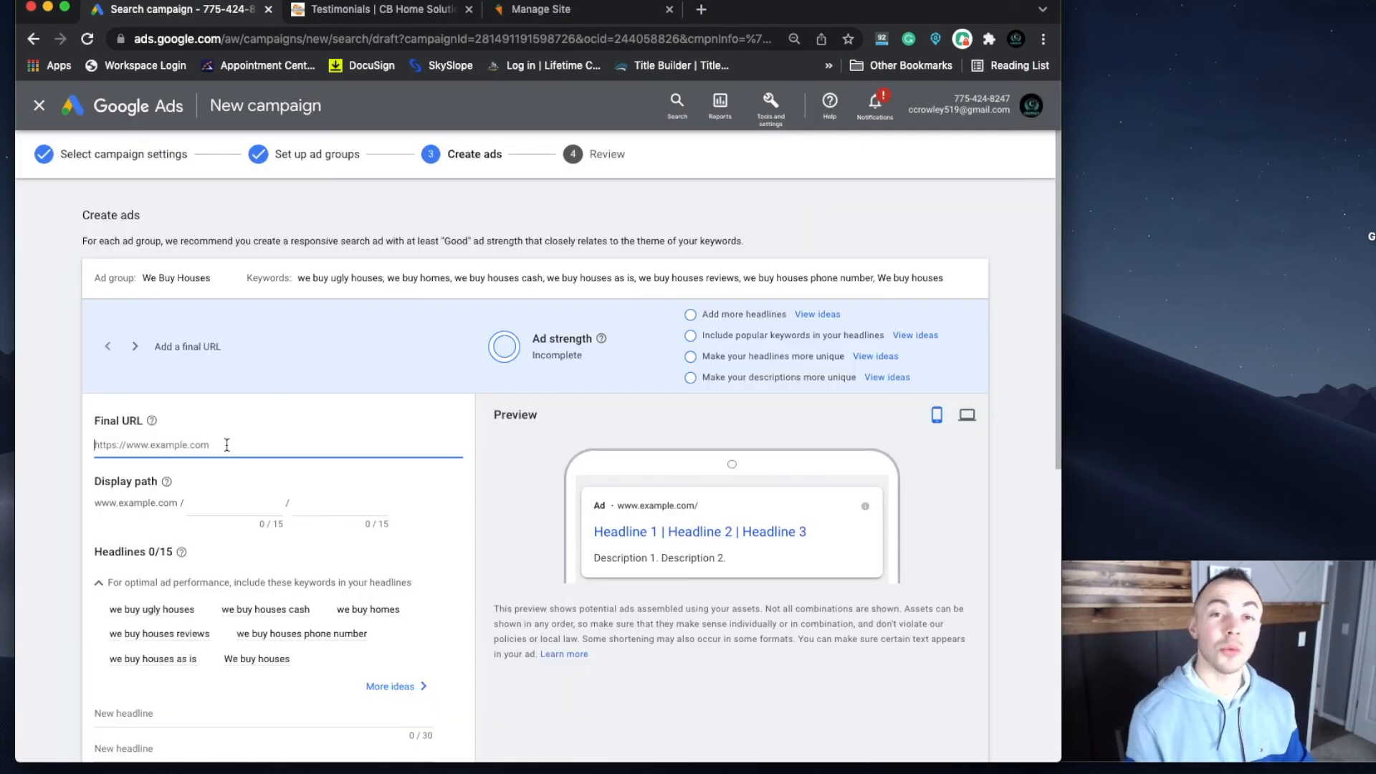
pyautogui.write('http://www.flipfoxvalley.com/i/kvV0/')
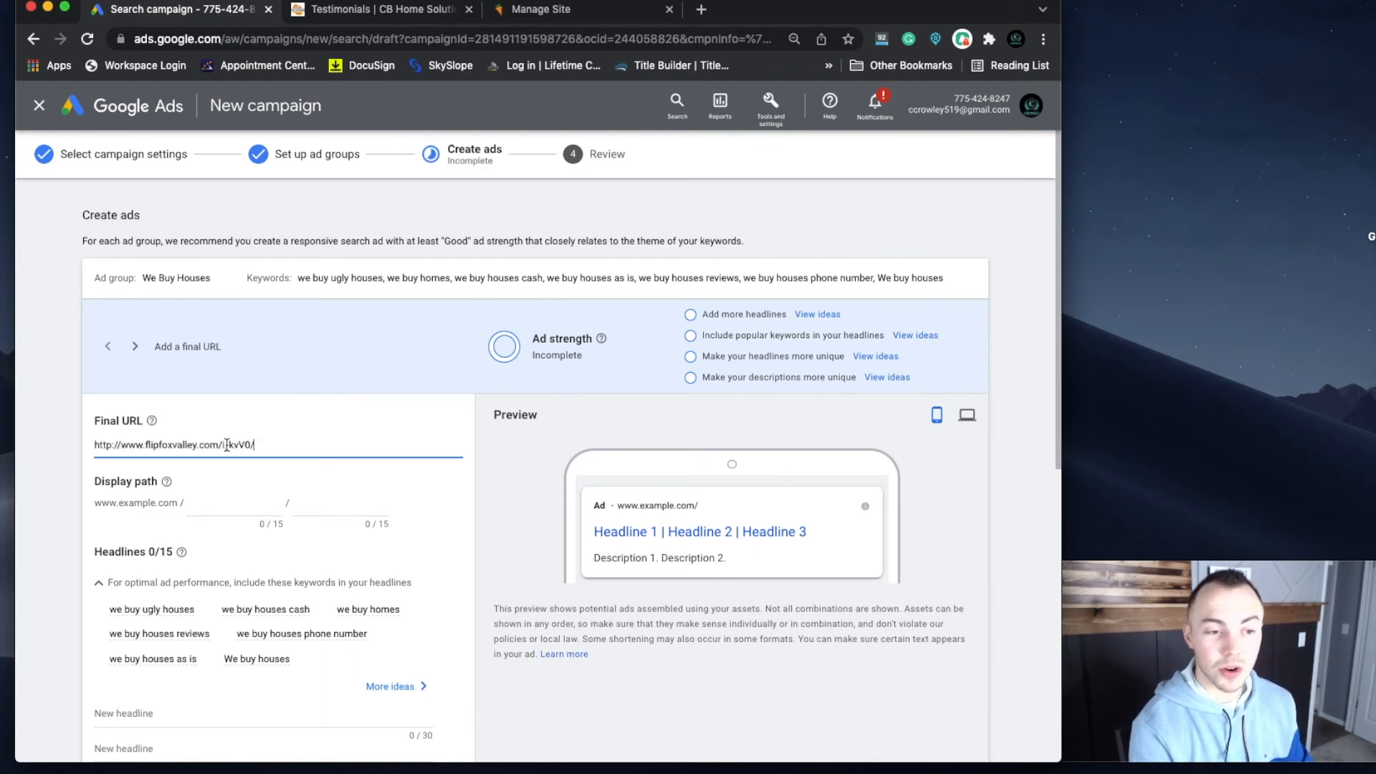
pyautogui.click(109, 439)
pyautogui.write('s')
pyautogui.click(298, 426)
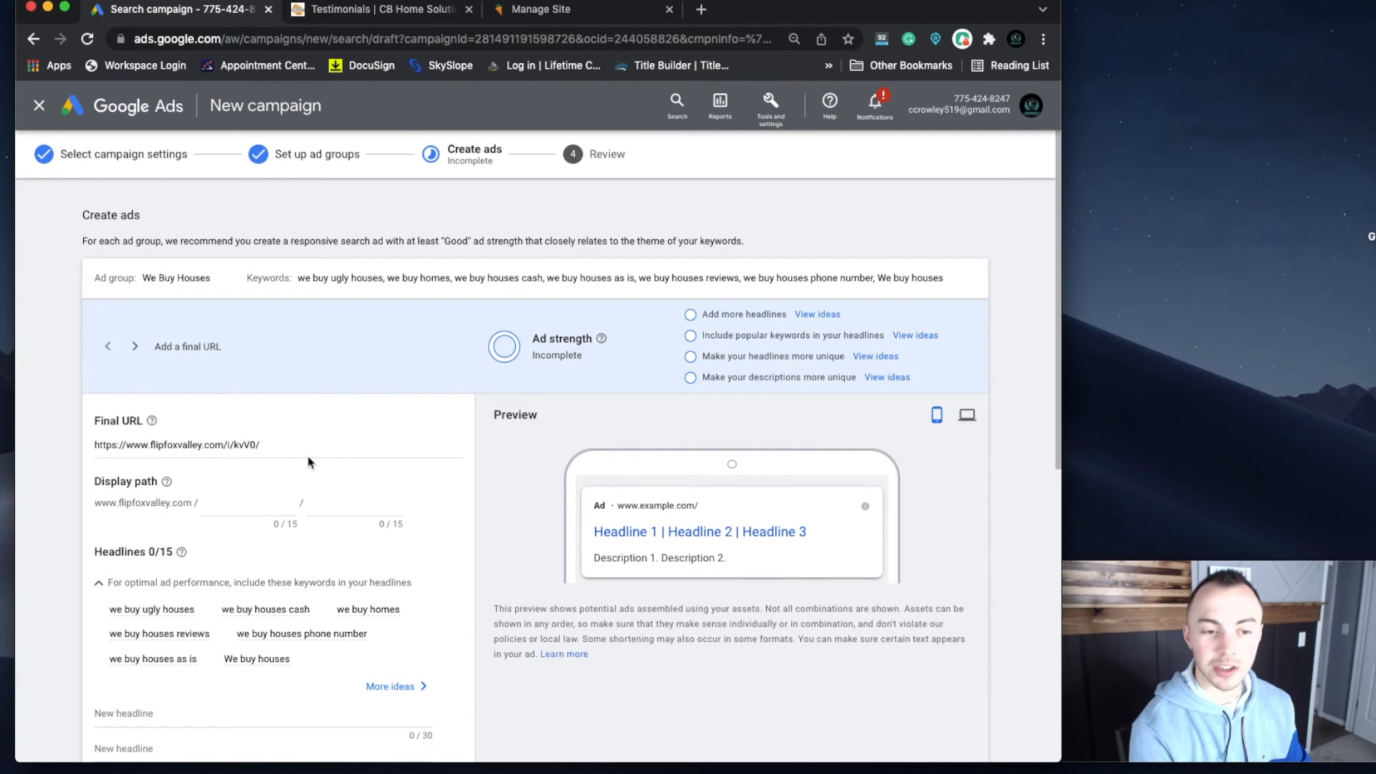
# Step: Examine the ad's display path, suggested headline keywords, and empty headline and description fields
pyautogui.scroll(-1, 308, 461)
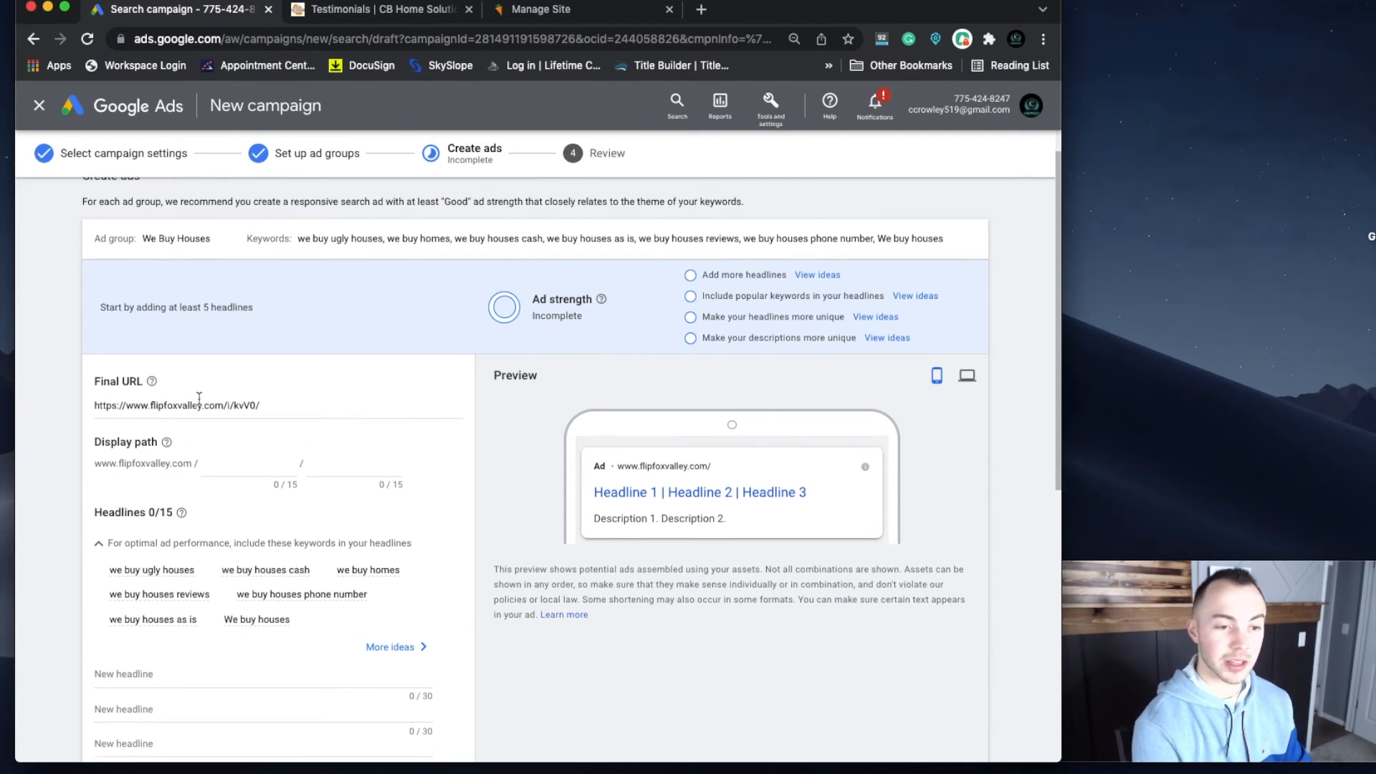
pyautogui.scroll(-3, 197, 412)
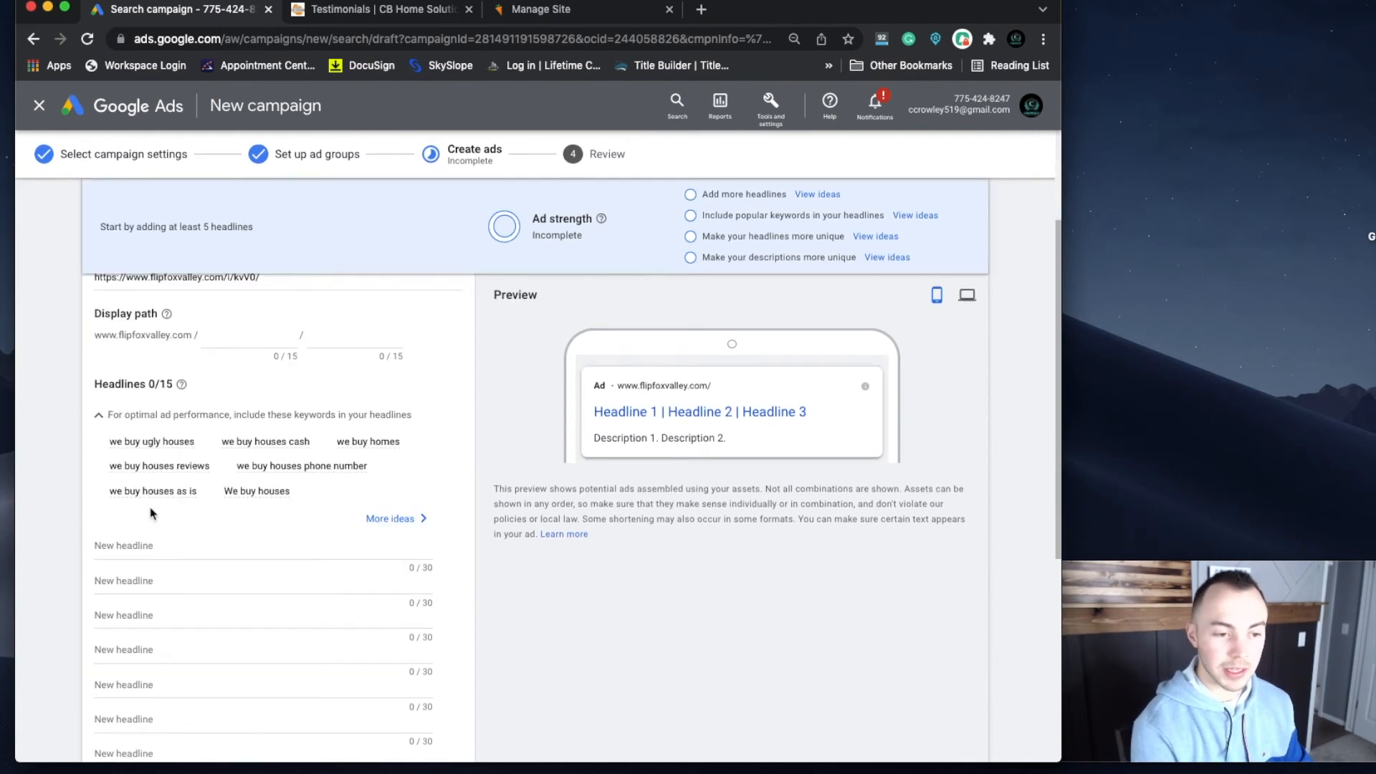
pyautogui.click(123, 545)
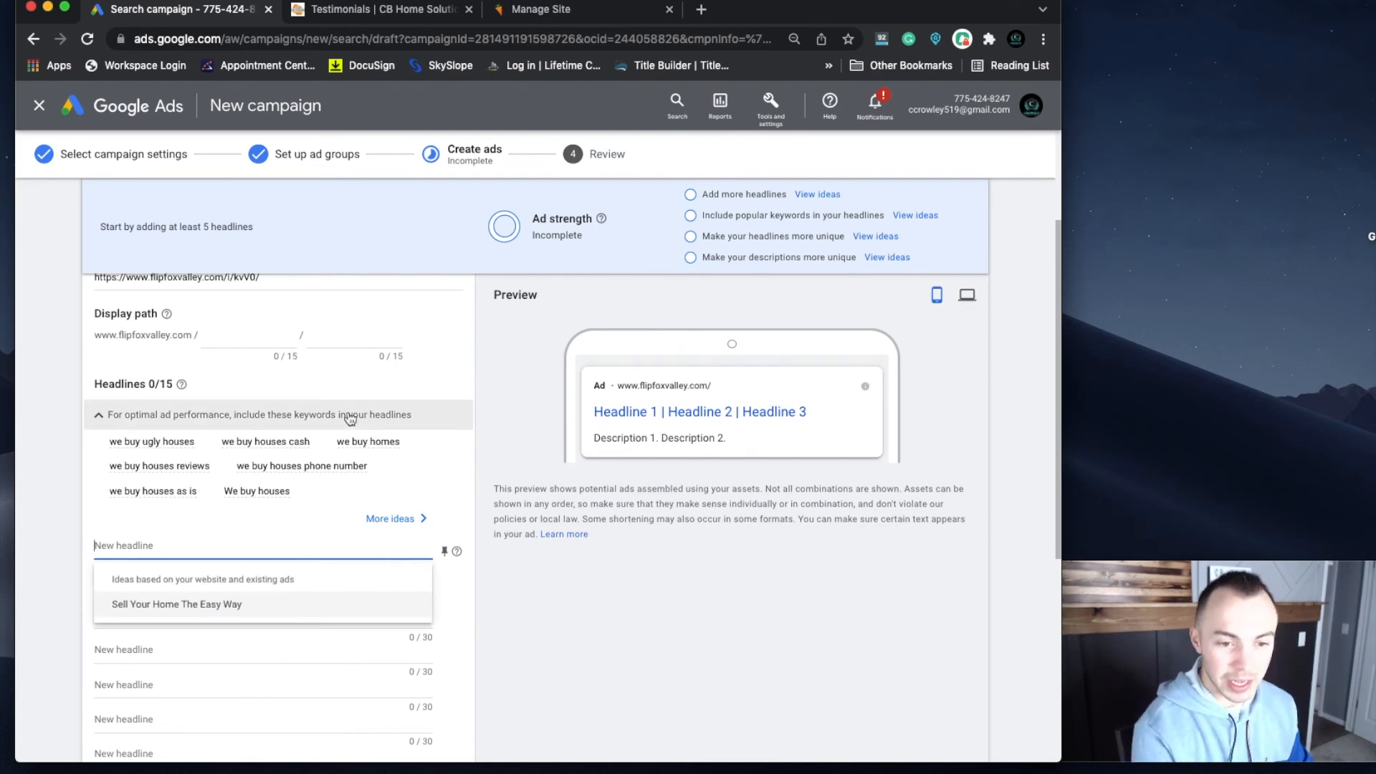
pyautogui.scroll(-2, 337, 423)
pyautogui.scroll(3, 318, 375)
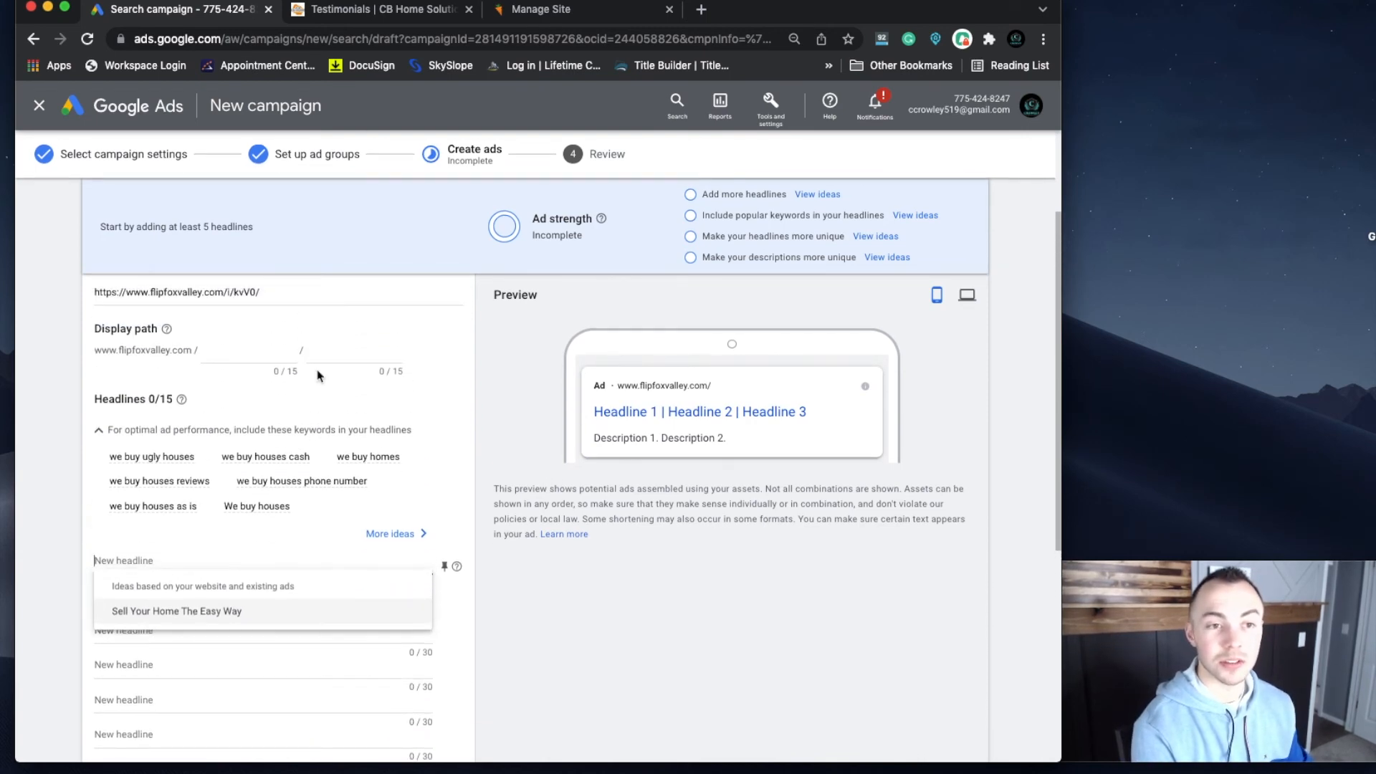
pyautogui.scroll(-2, 402, 465)
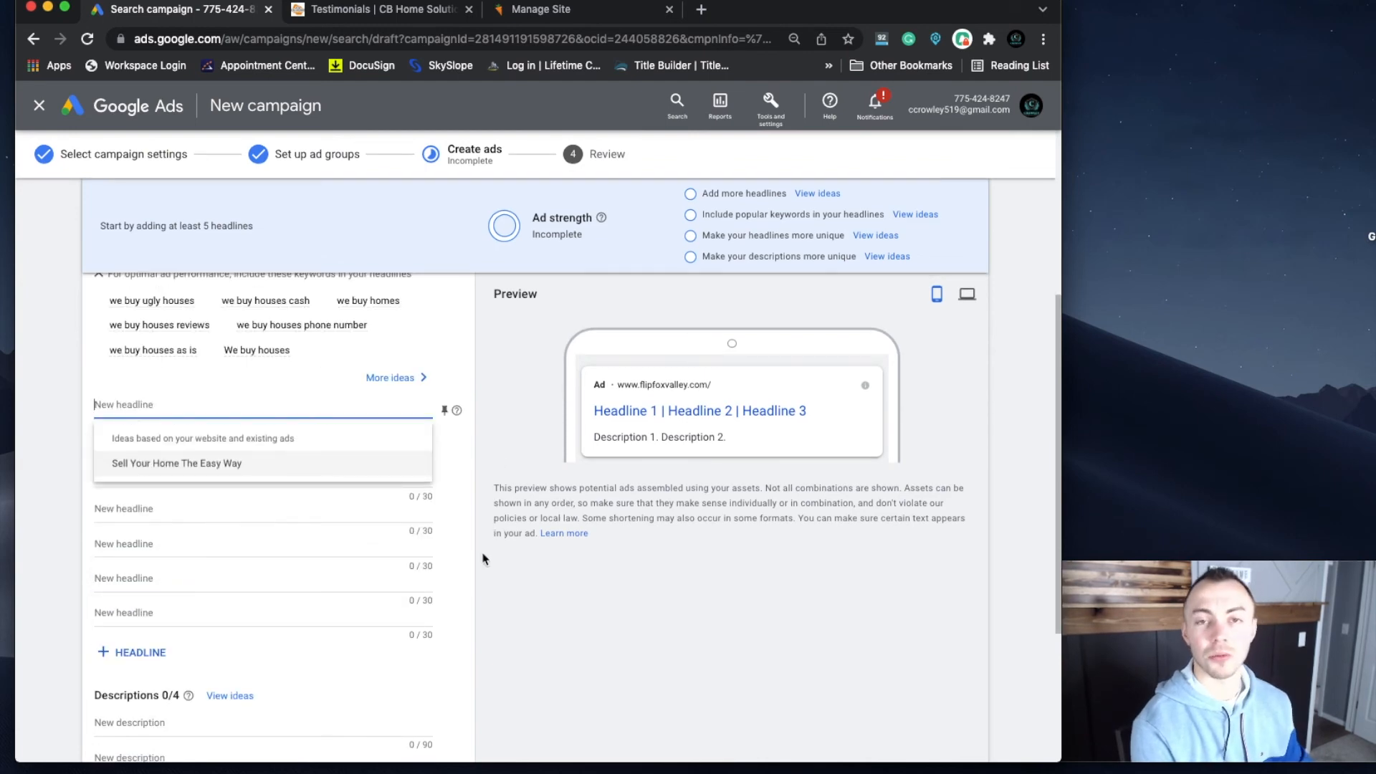
pyautogui.click(527, 450)
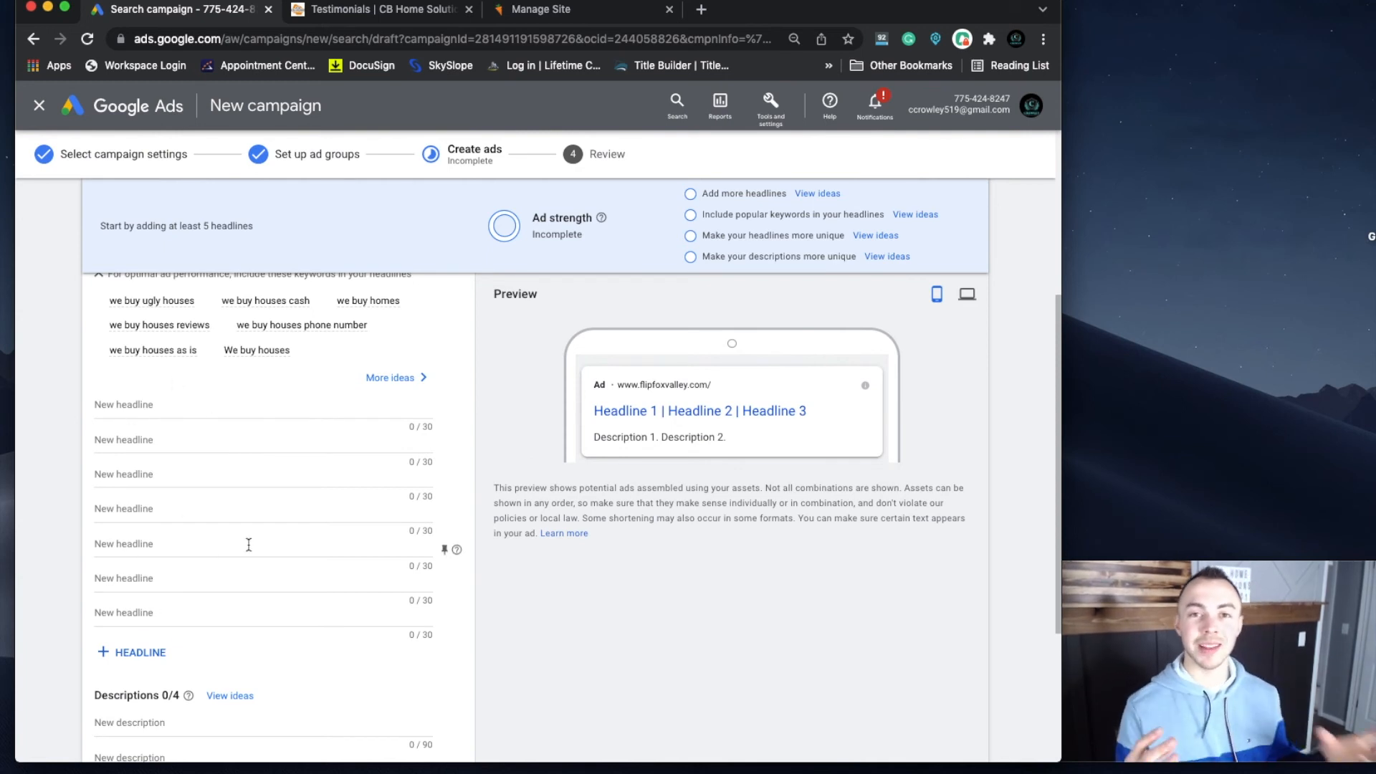
pyautogui.click(456, 551)
# Step: Enter We Buy Houses Locally as the ad's first headline, after reviewing the recommended keywords
pyautogui.click(329, 403)
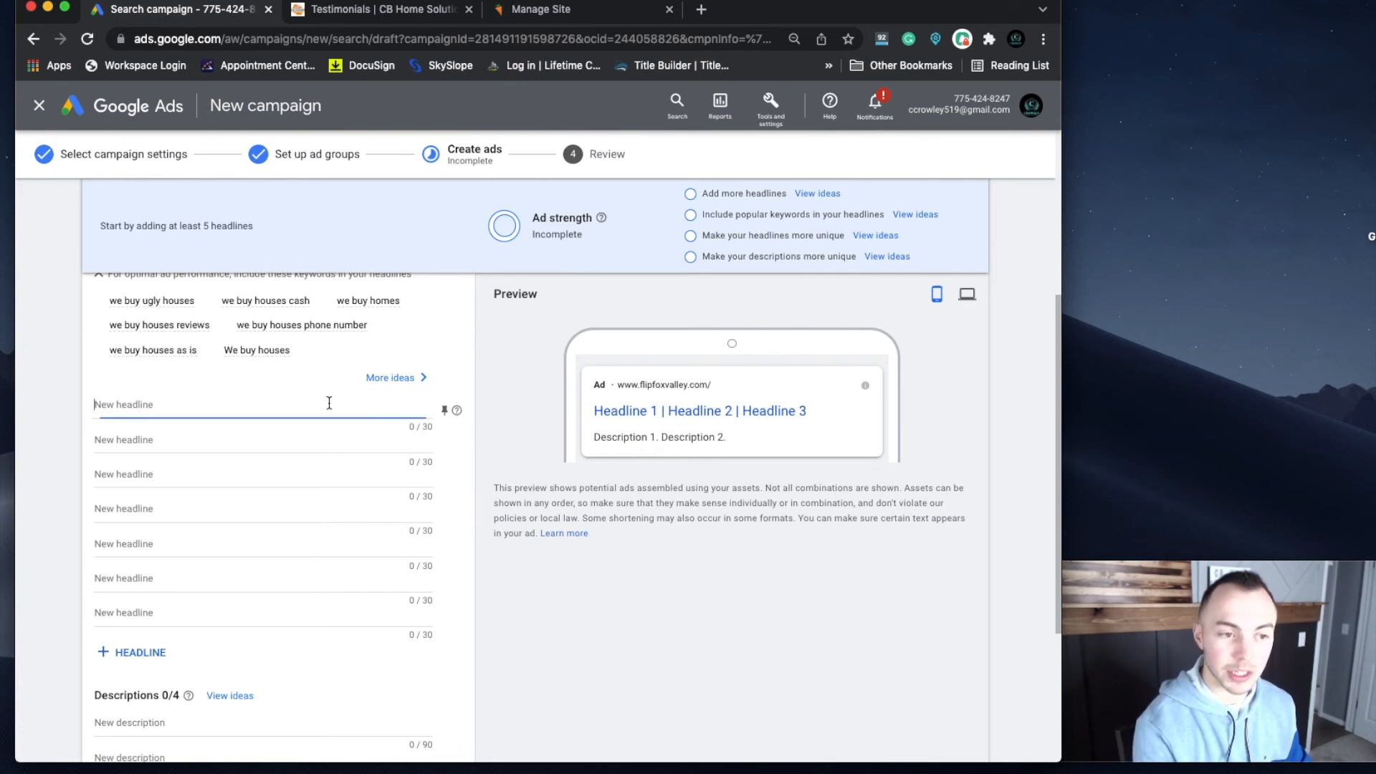
pyautogui.scroll(2, 329, 403)
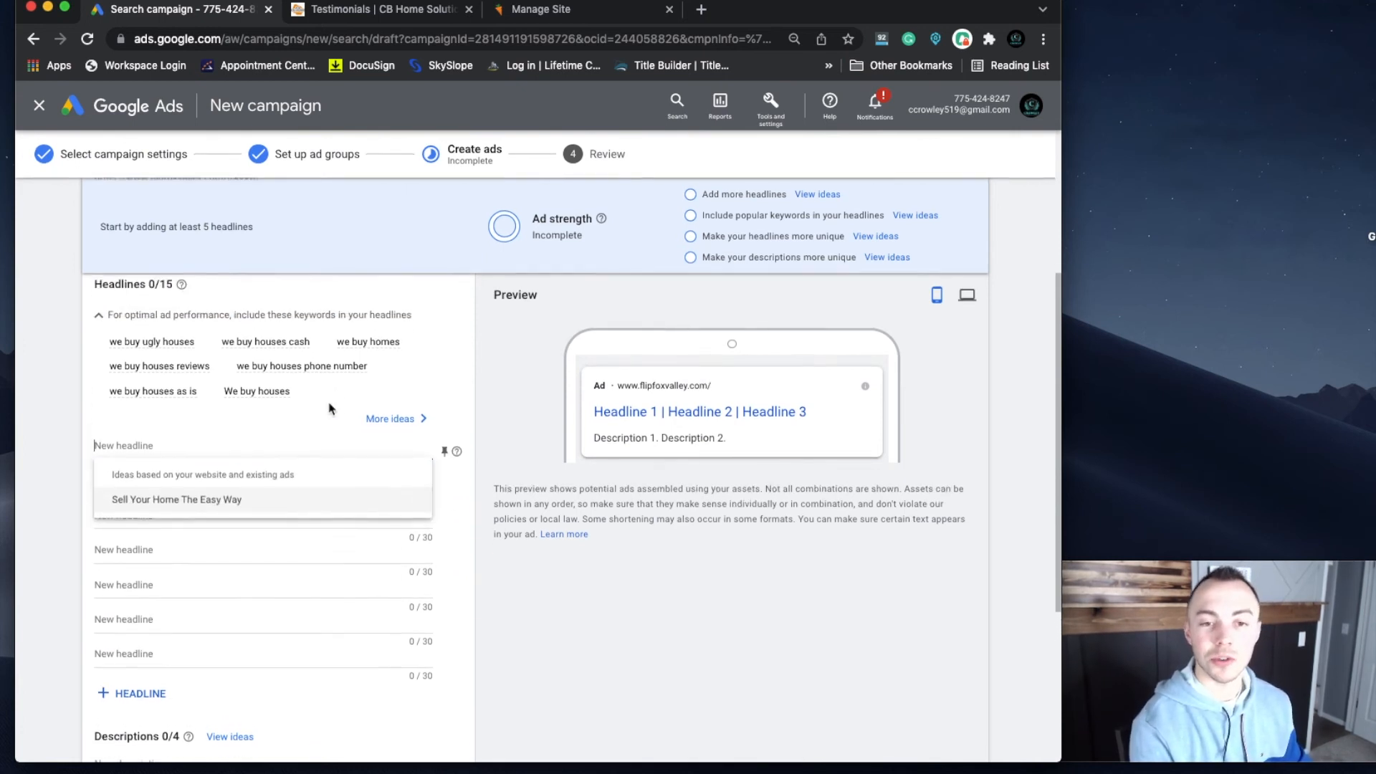
pyautogui.moveTo(330, 408)
pyautogui.scroll(2, 330, 409)
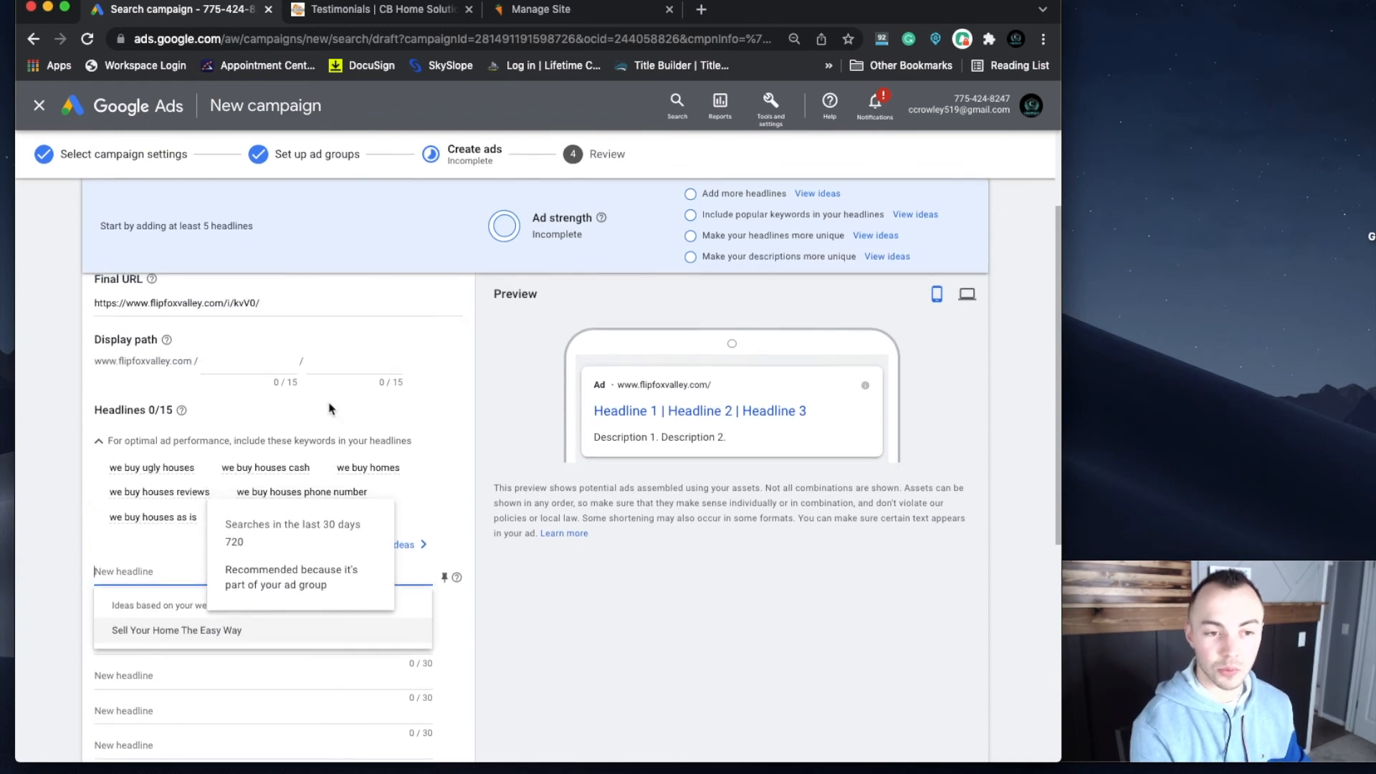
pyautogui.scroll(-2, 290, 366)
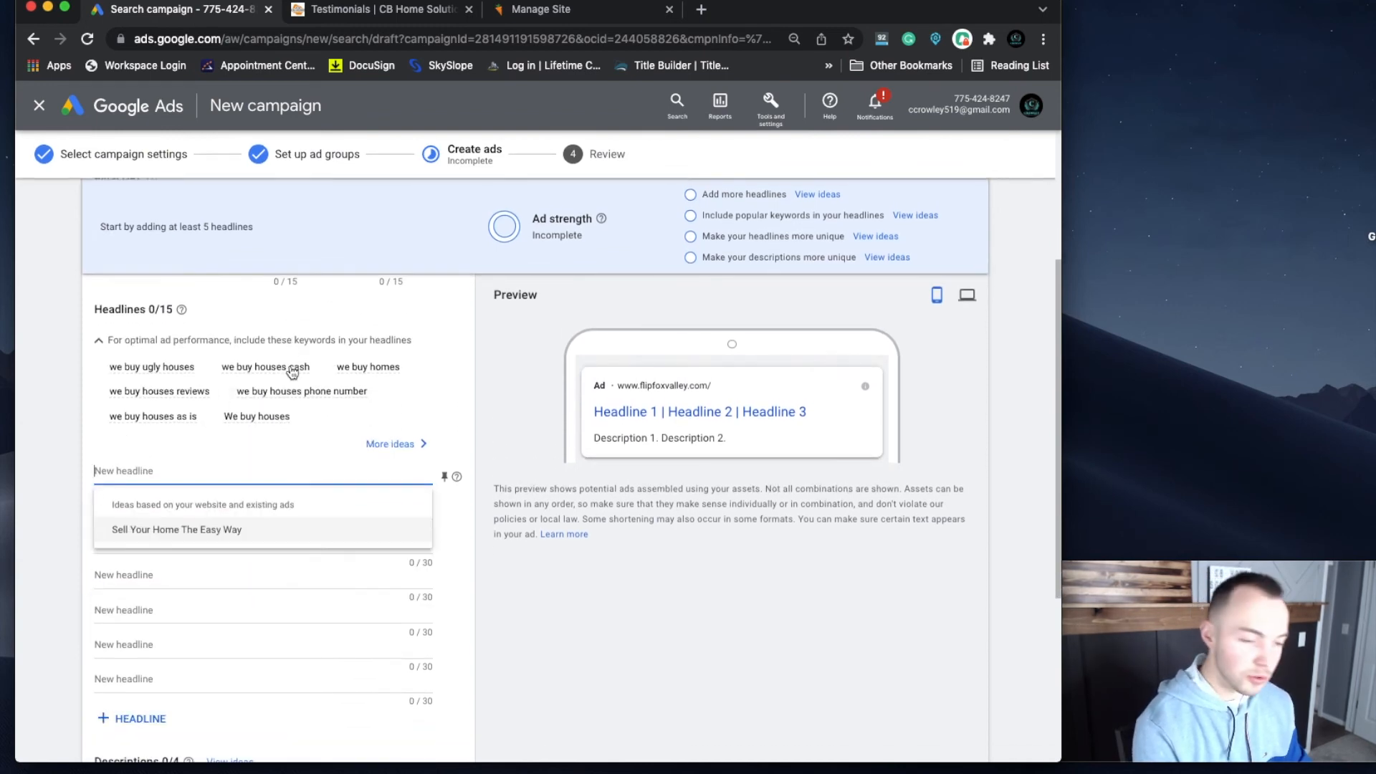
pyautogui.write('We BUy')
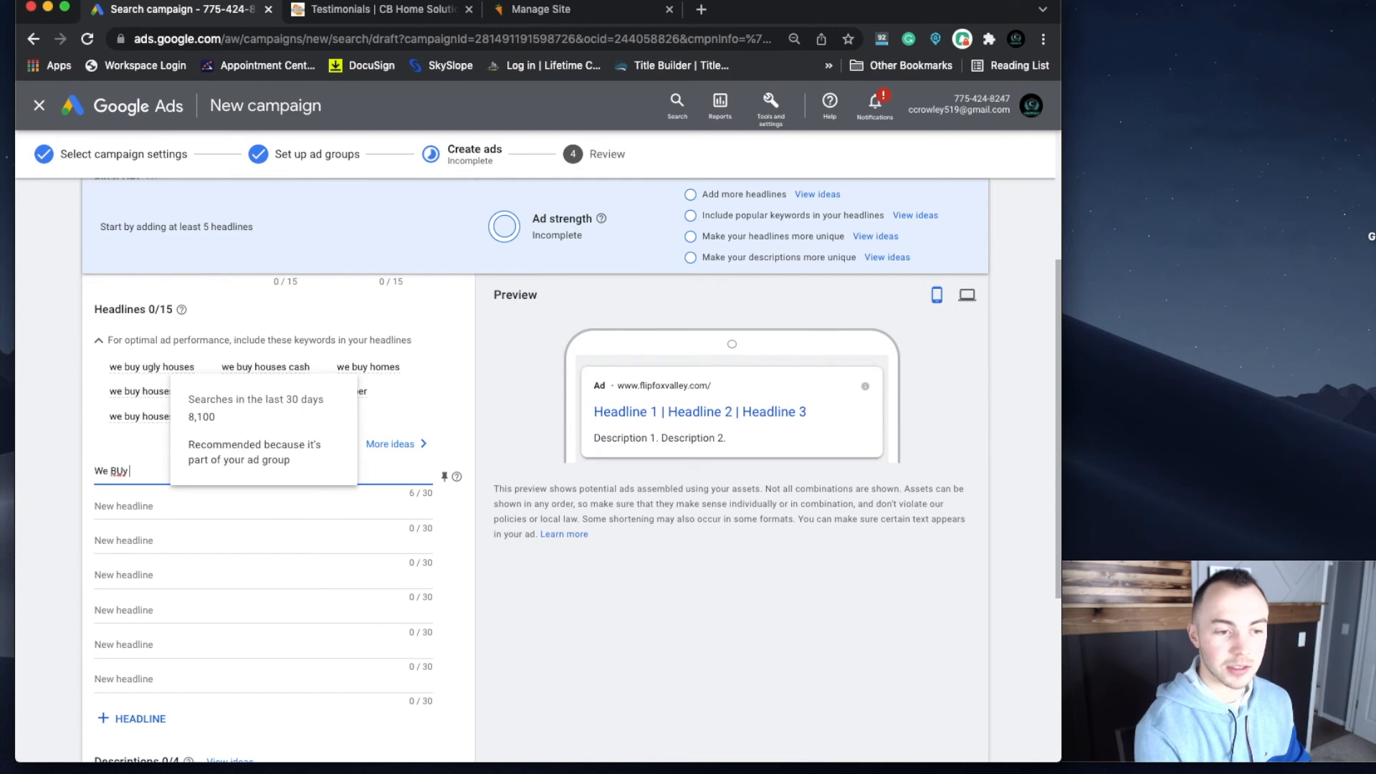
pyautogui.write(' Houses Locally')
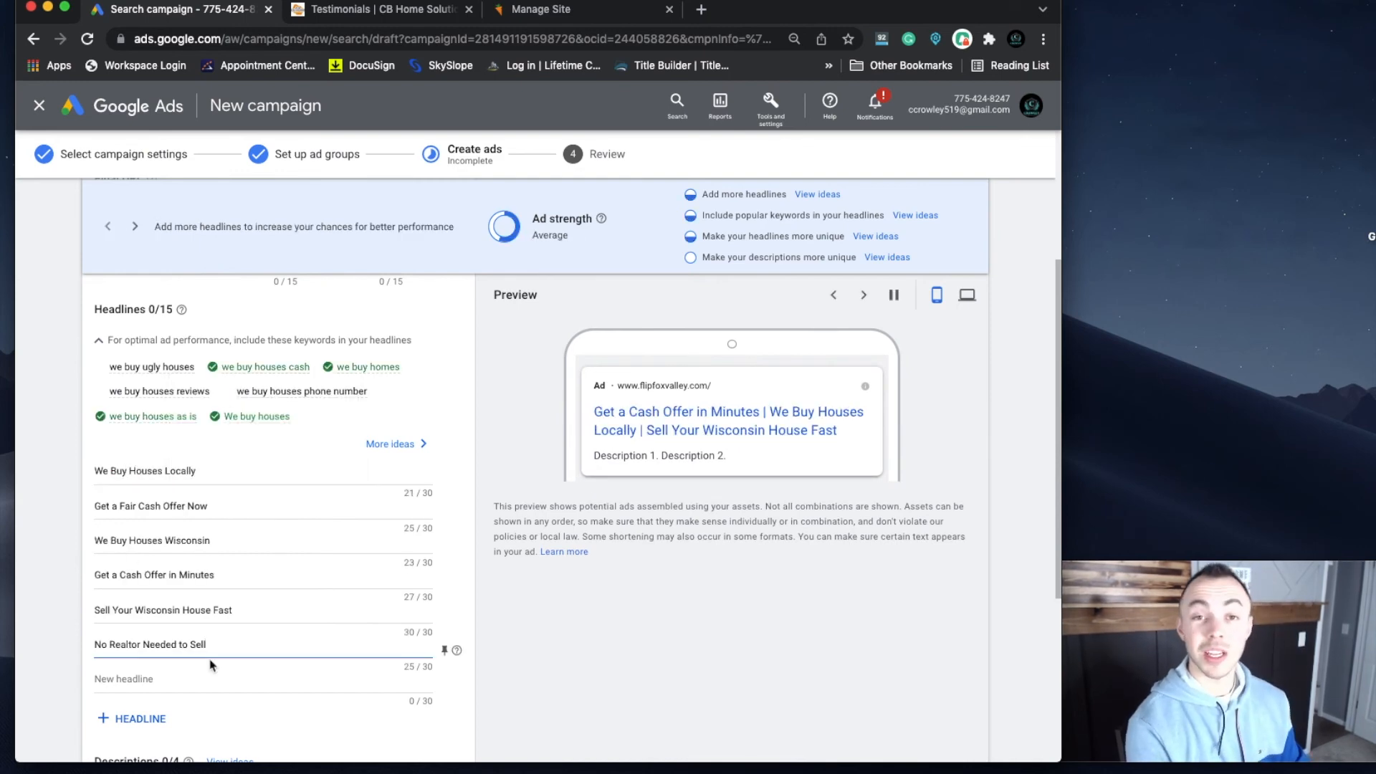
# Step: Examine the headline suggestions with top keywords, including the search data for individual keywords, and close them
pyautogui.scroll(-2, 277, 556)
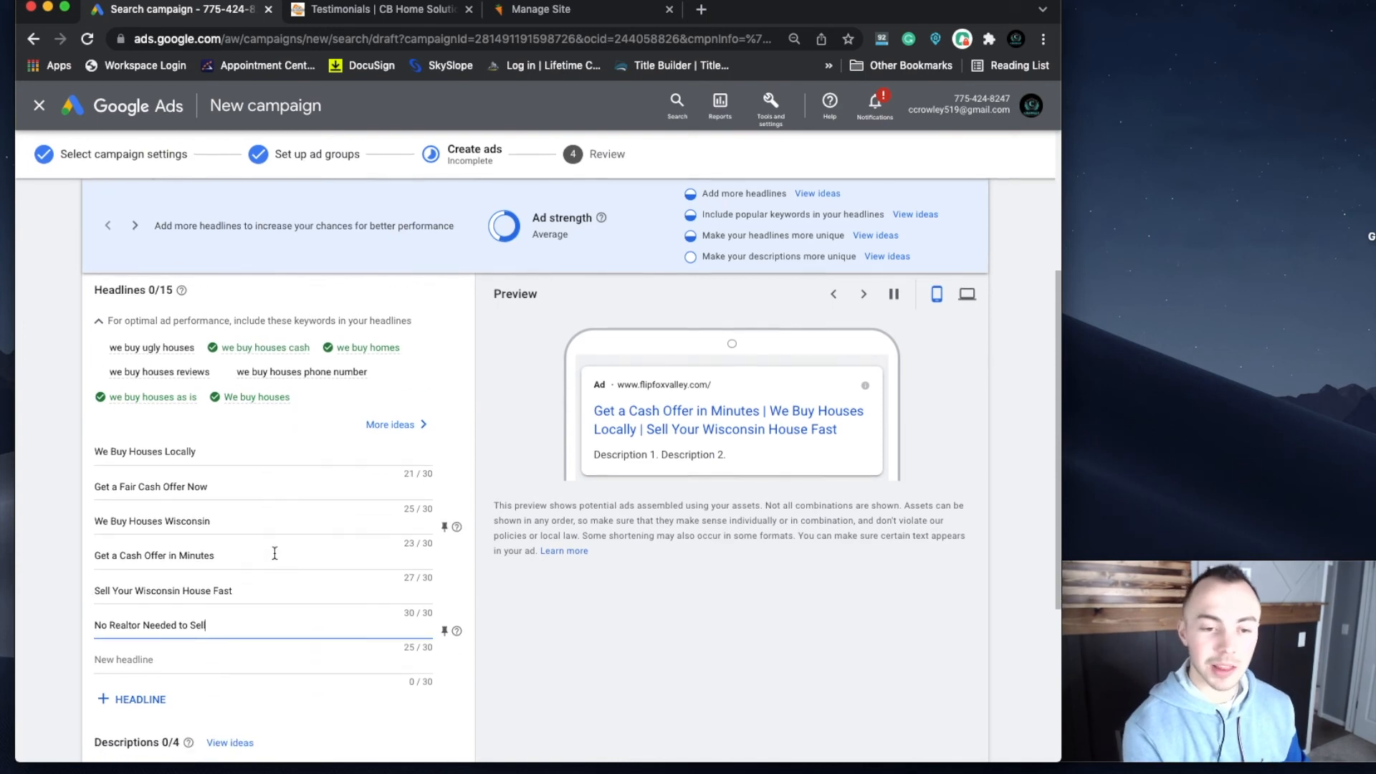
pyautogui.click(418, 385)
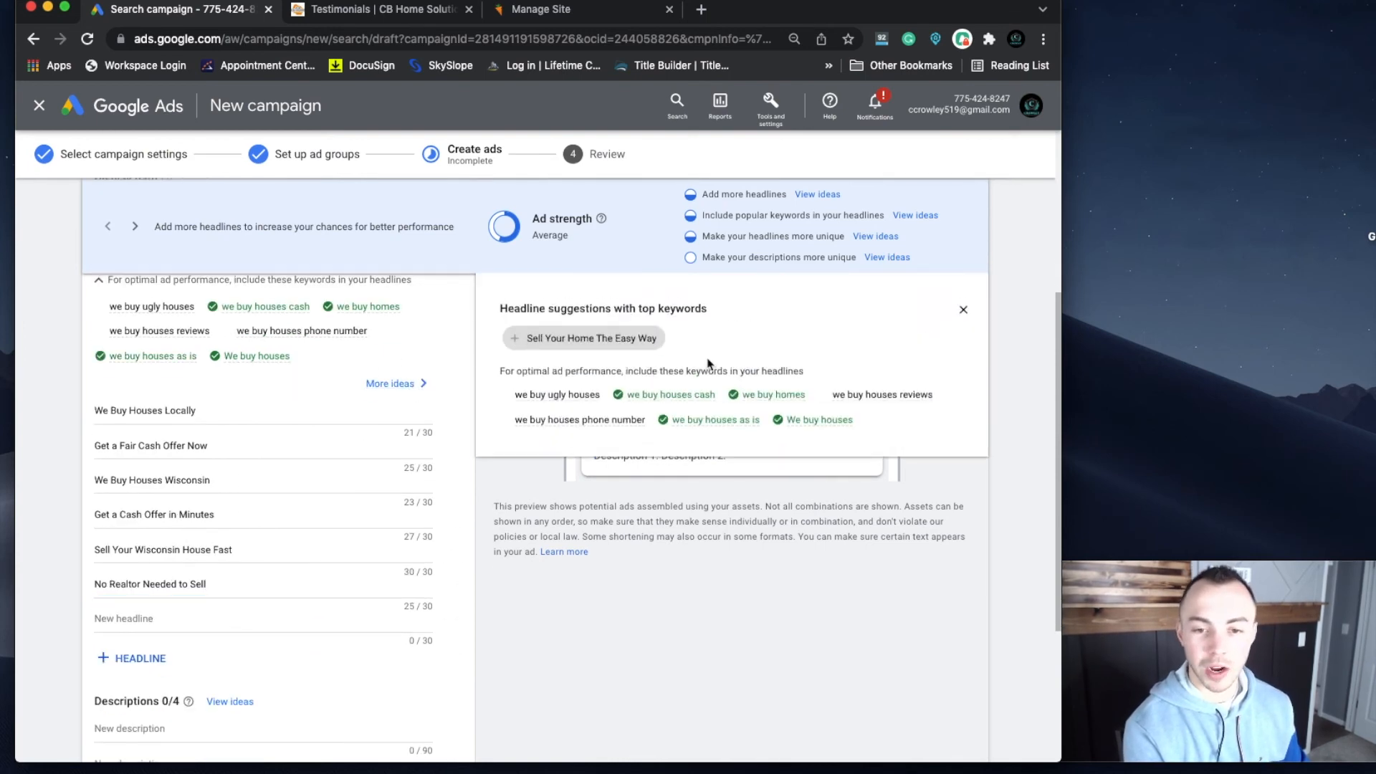
pyautogui.moveTo(552, 395)
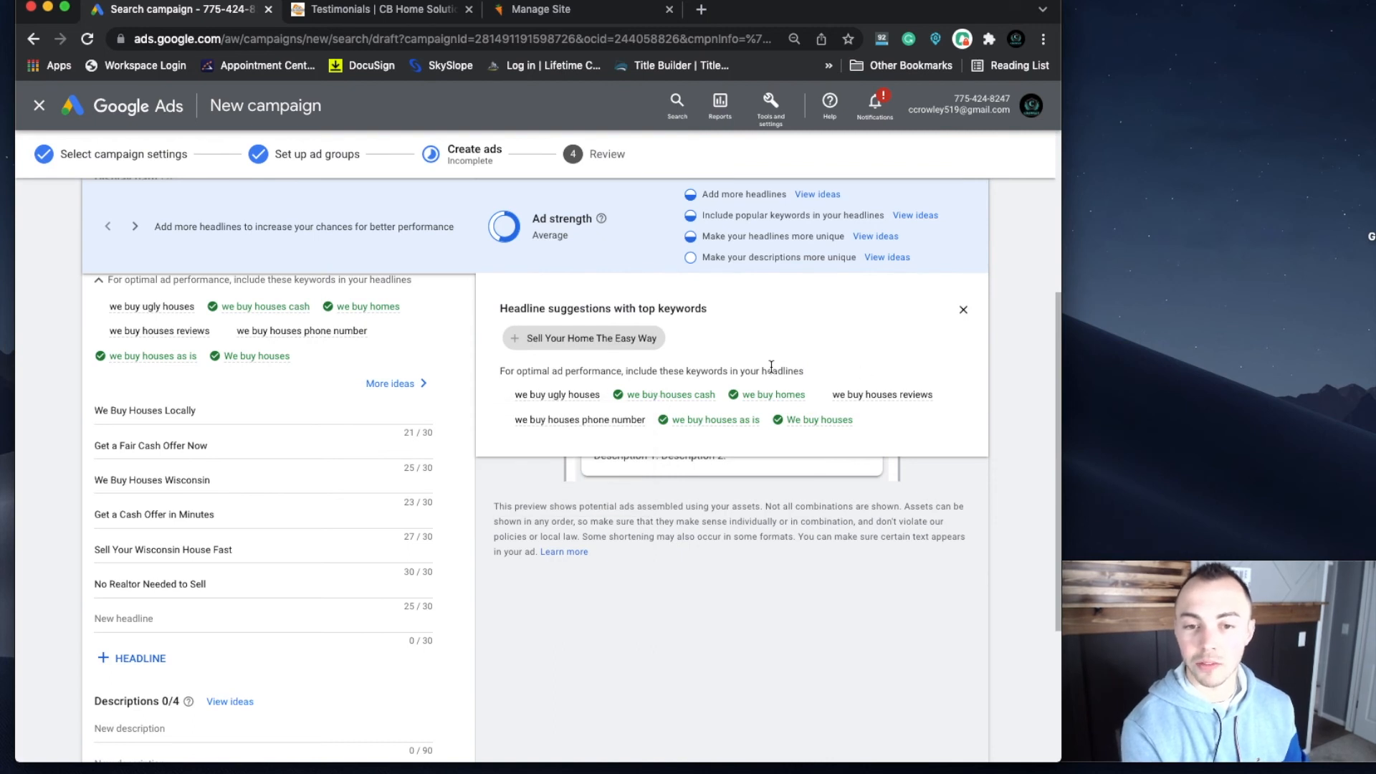
pyautogui.moveTo(528, 430)
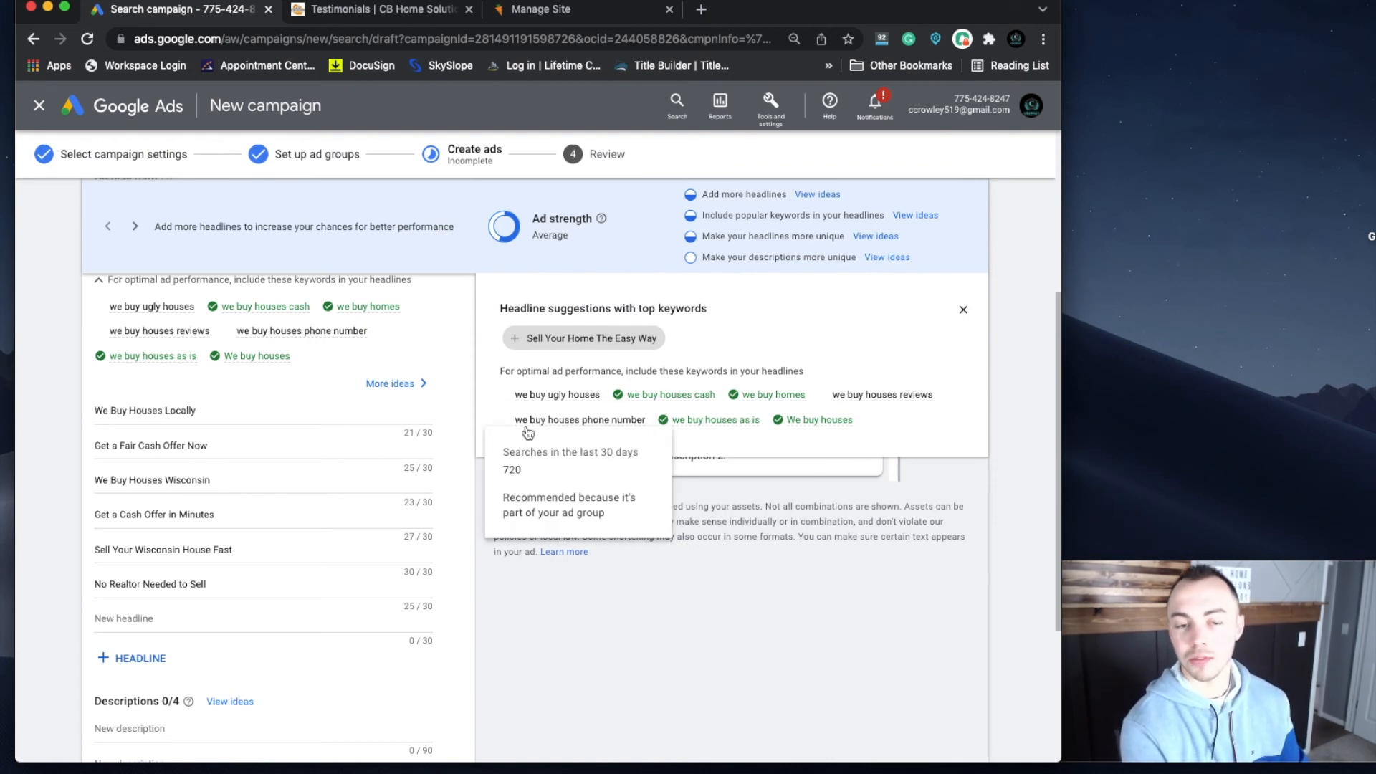
pyautogui.click(963, 311)
# Step: Browse the headline ideas from call to action through location and shipping phrases, and place the cursor in the first description field
pyautogui.click(797, 193)
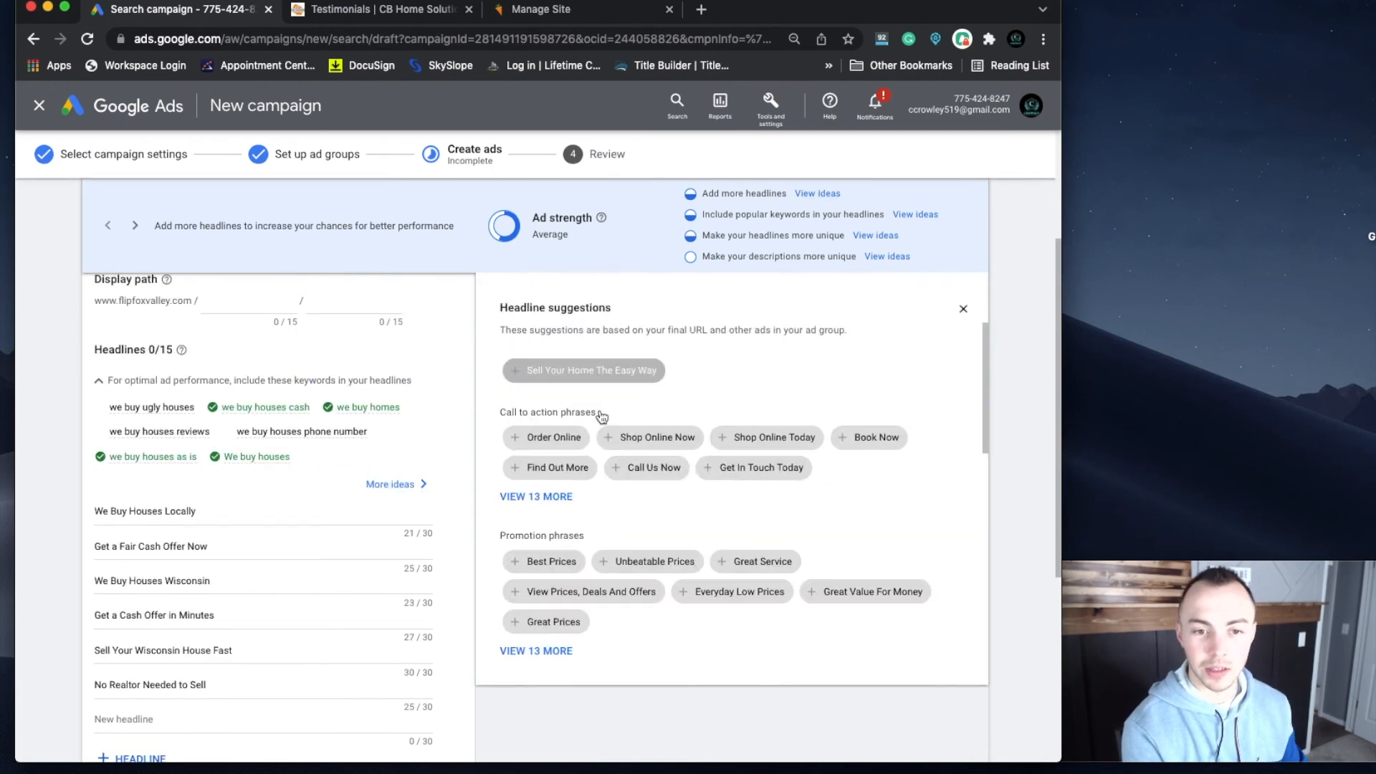
pyautogui.scroll(-1, 786, 356)
pyautogui.scroll(-3, 716, 387)
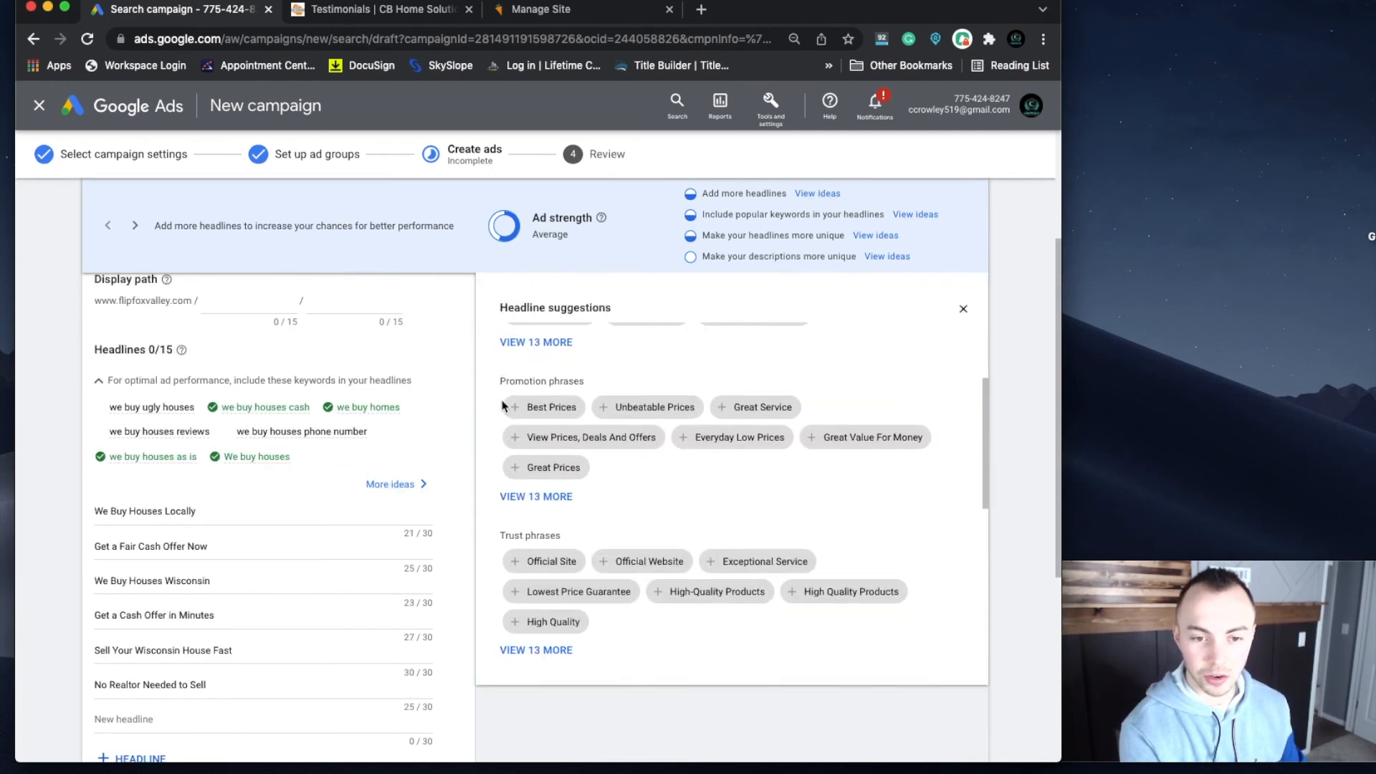
pyautogui.scroll(-6, 679, 419)
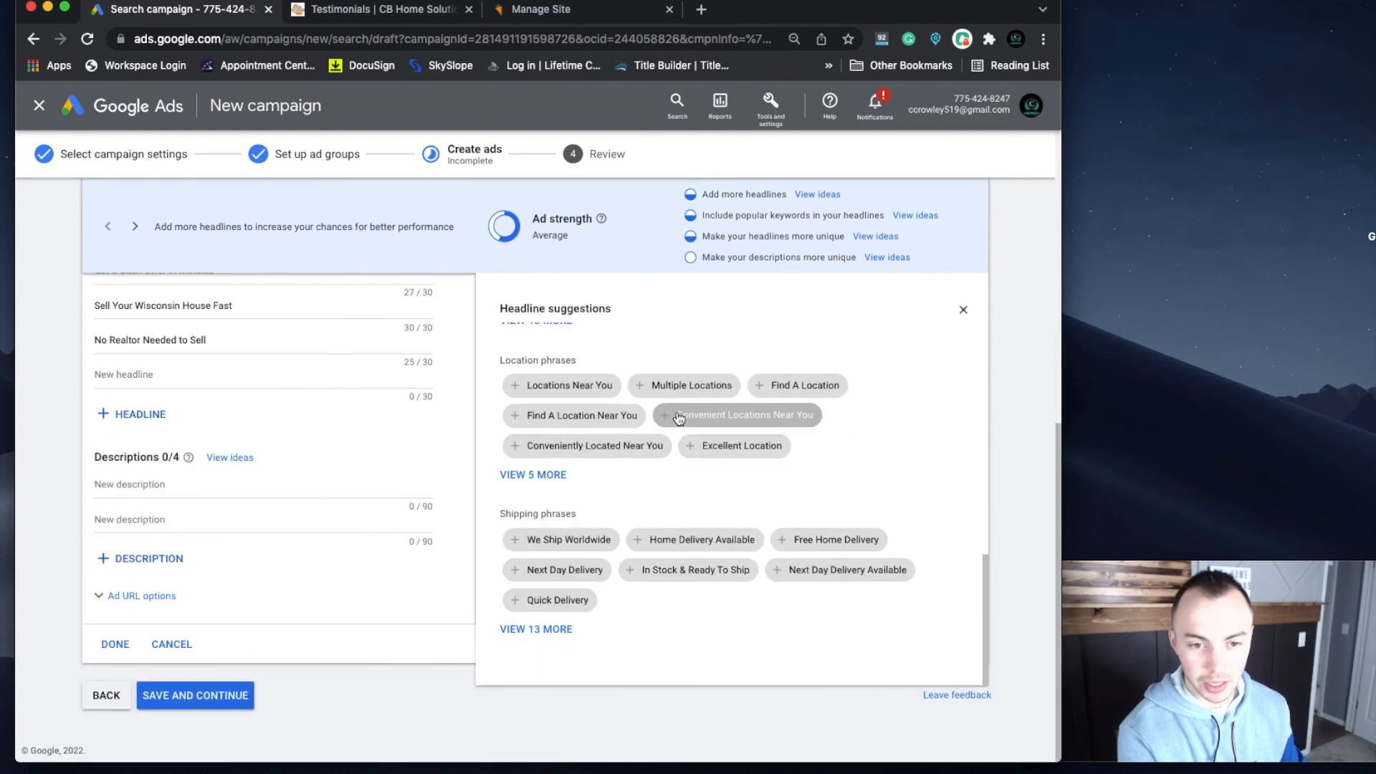
pyautogui.scroll(1, 635, 397)
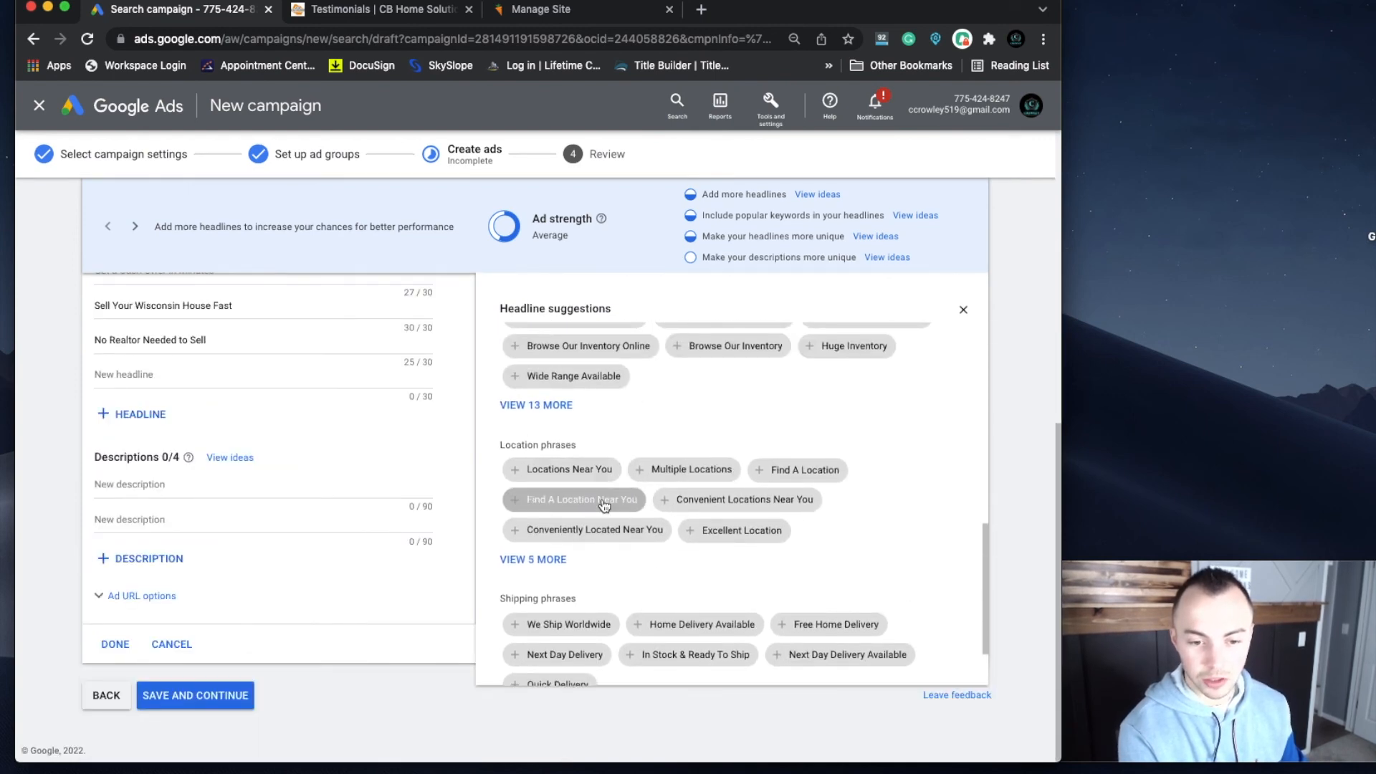
pyautogui.scroll(-1, 573, 494)
pyautogui.scroll(10, 564, 519)
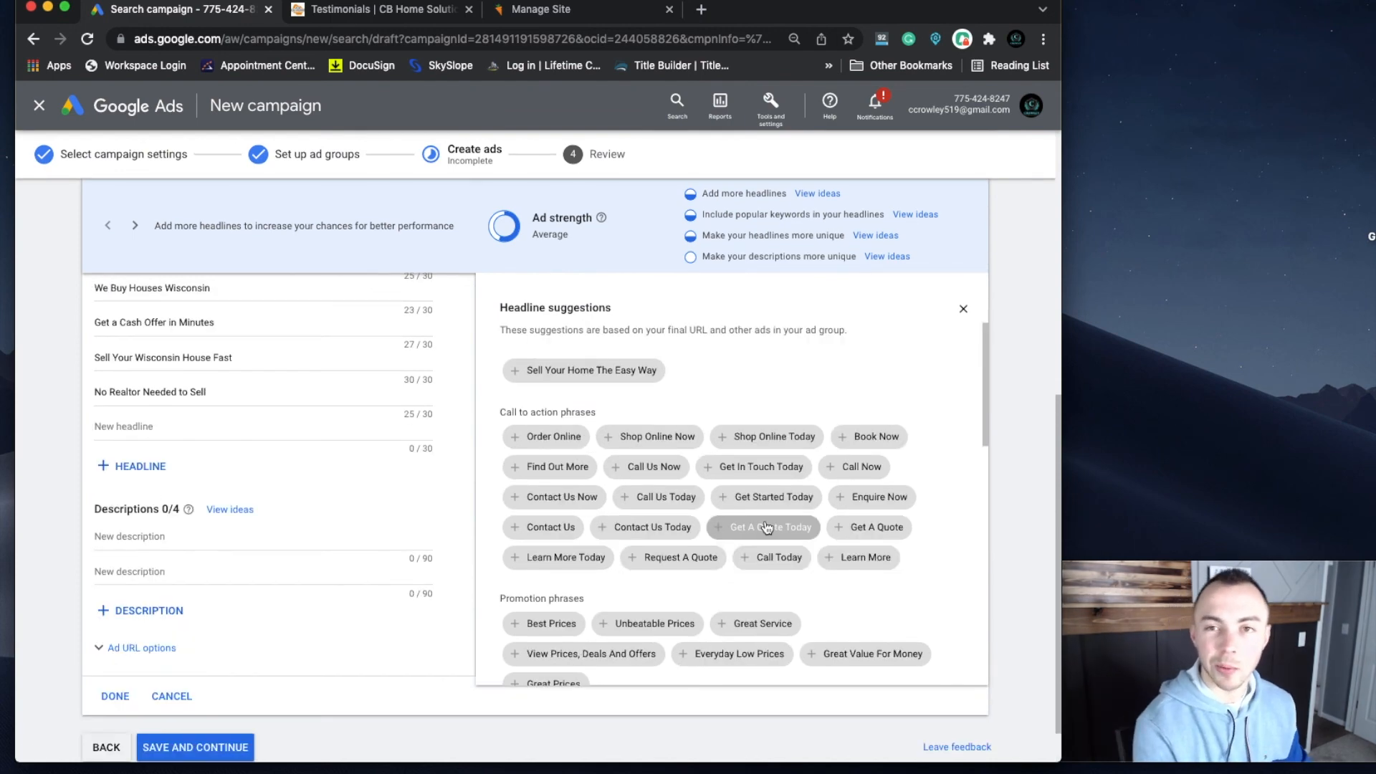
pyautogui.click(167, 589)
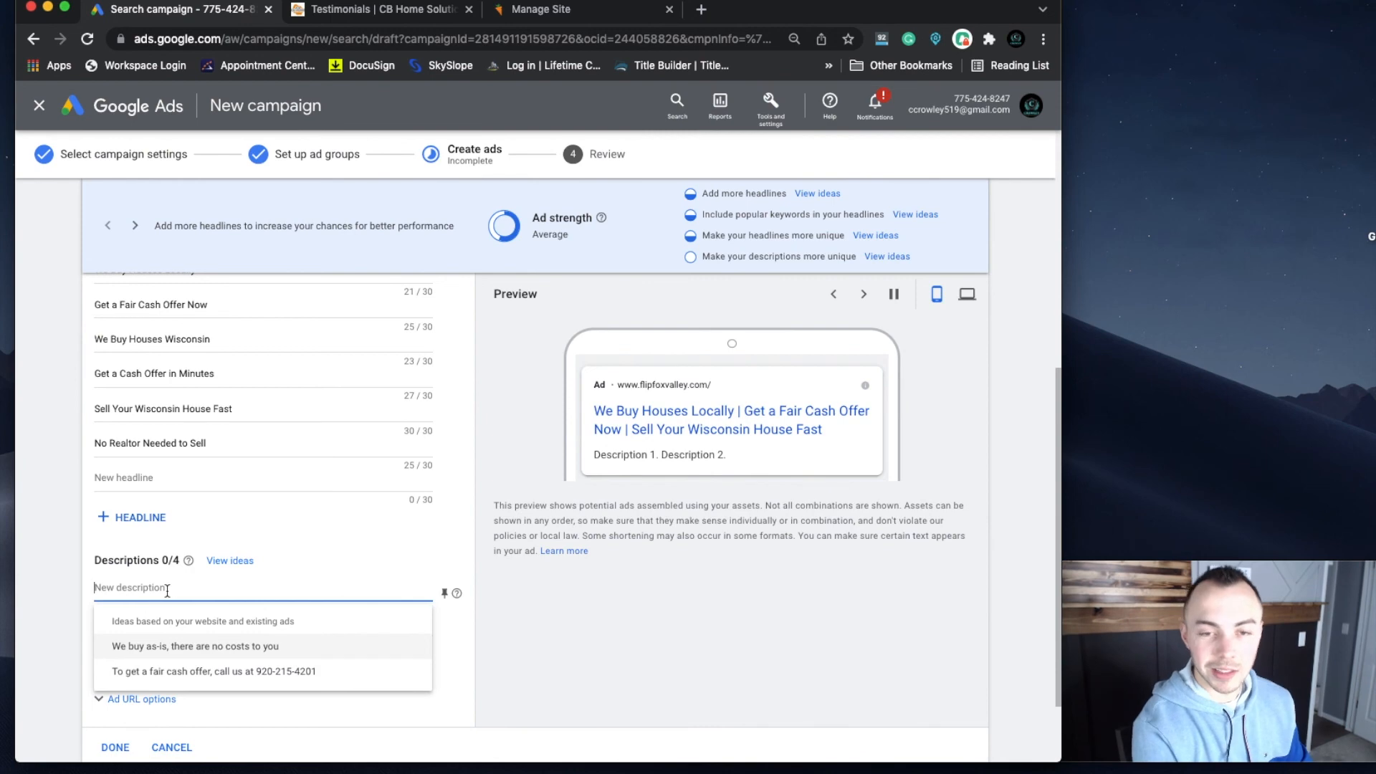
# Step: Enter "We buy houses throughout Wisconsin. We are local and can meet today. Contact us now!" as the ad's first description
pyautogui.write('We buy houses throughout W')
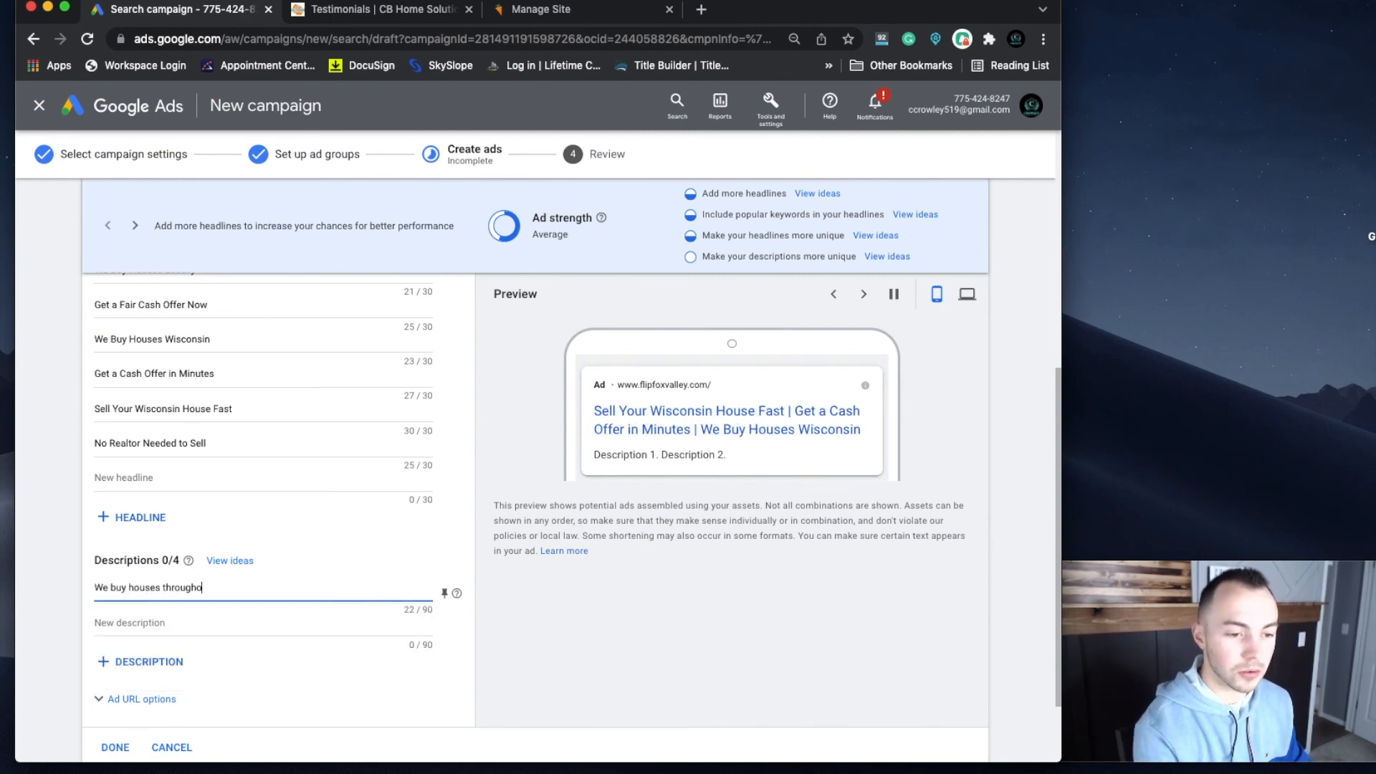
pyautogui.write('isconsin. We are local and can meet today. Contact us now!')
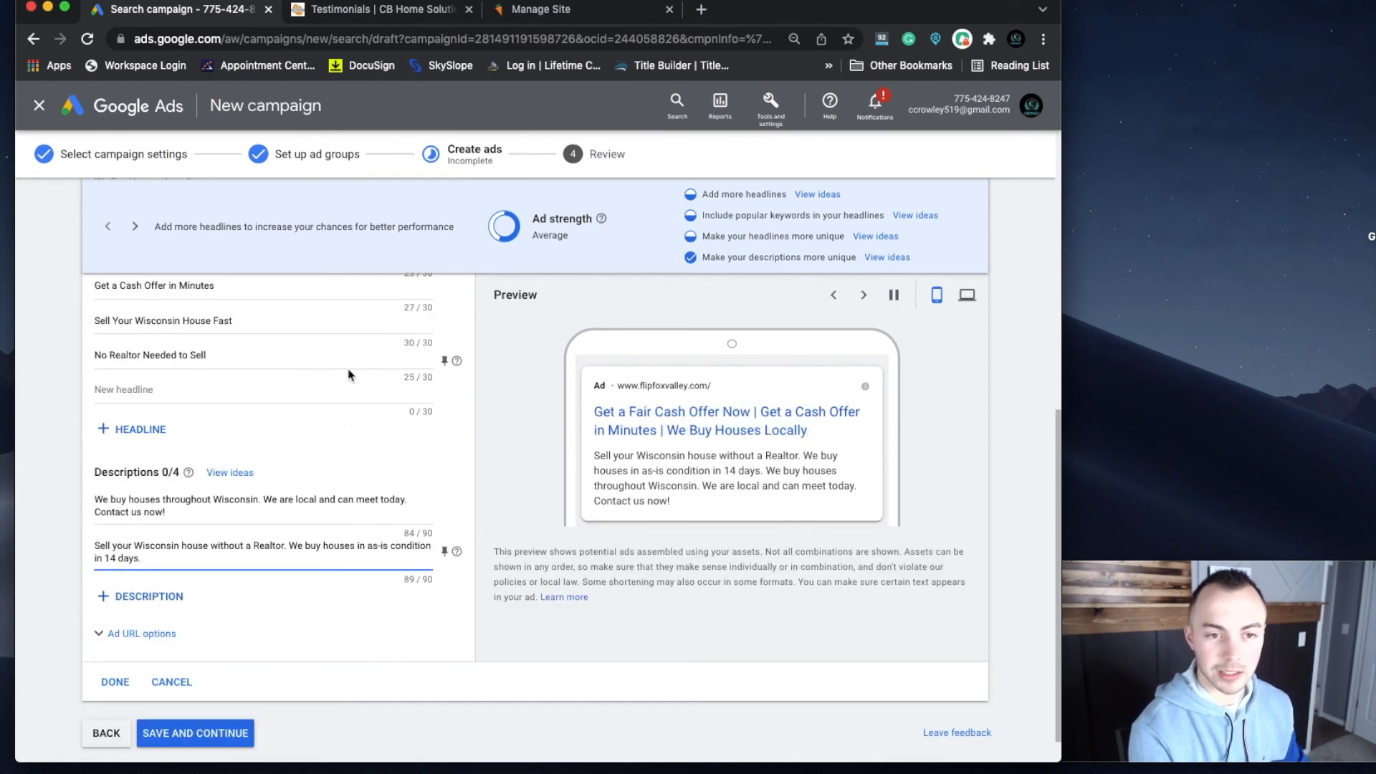
# Step: Examine the pin position options for the We Buy Houses Wisconsin headline and close them without choosing one
pyautogui.scroll(1, 720, 448)
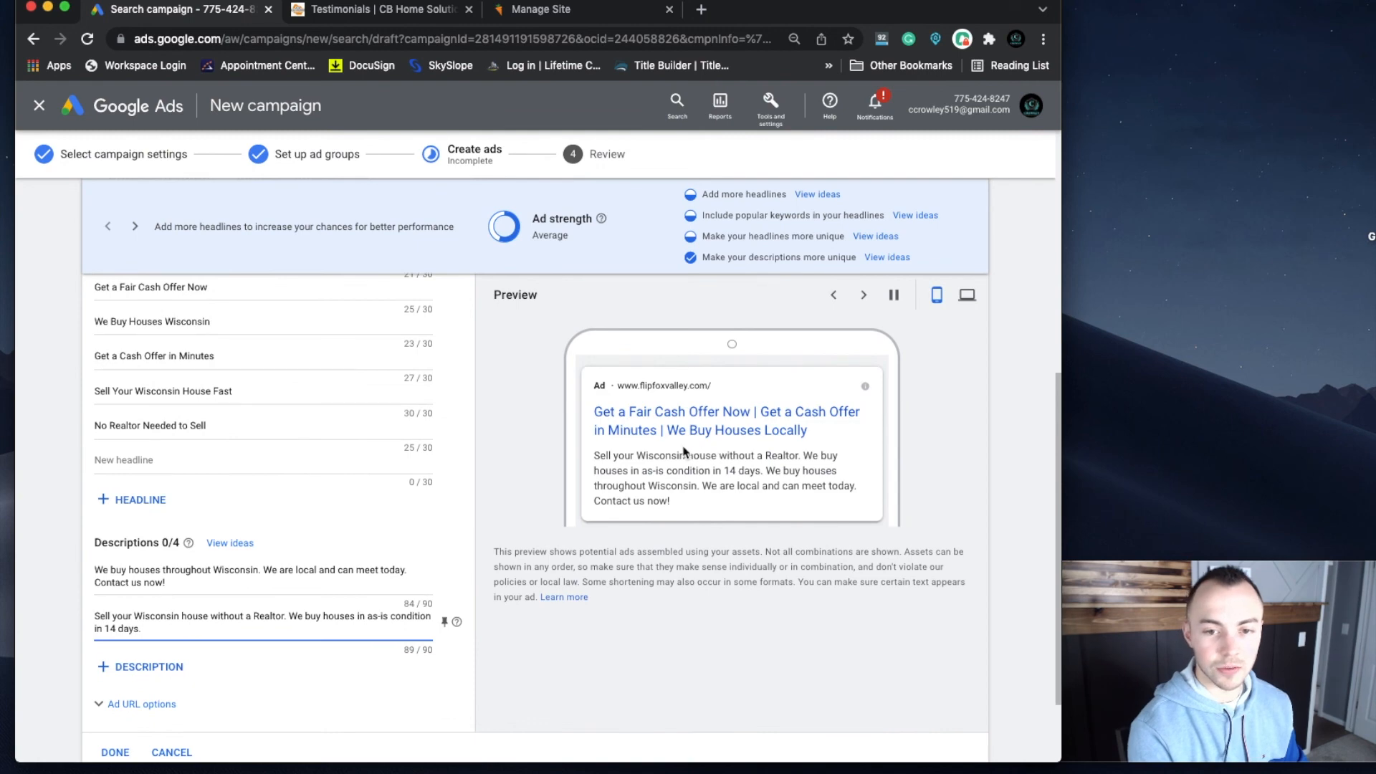
pyautogui.scroll(2, 685, 452)
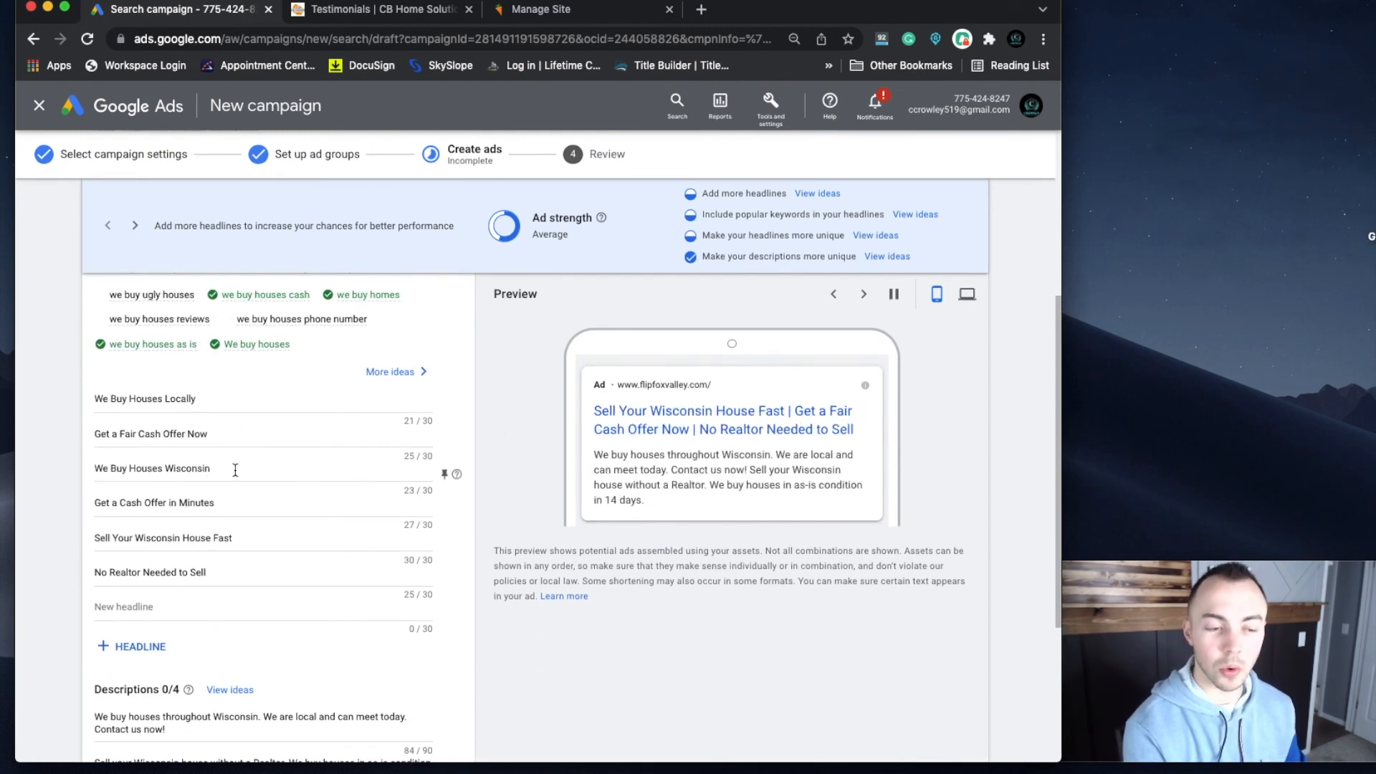
pyautogui.click(444, 475)
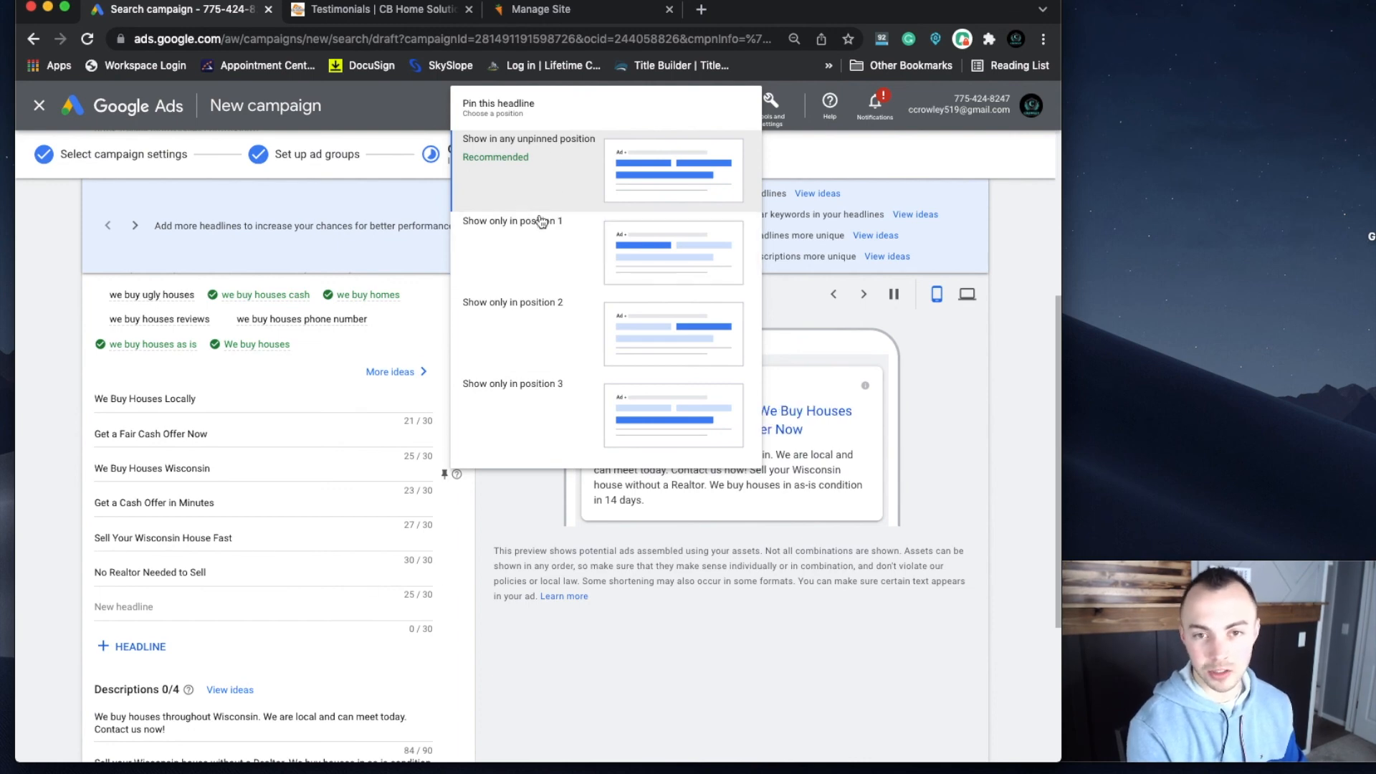
pyautogui.click(437, 627)
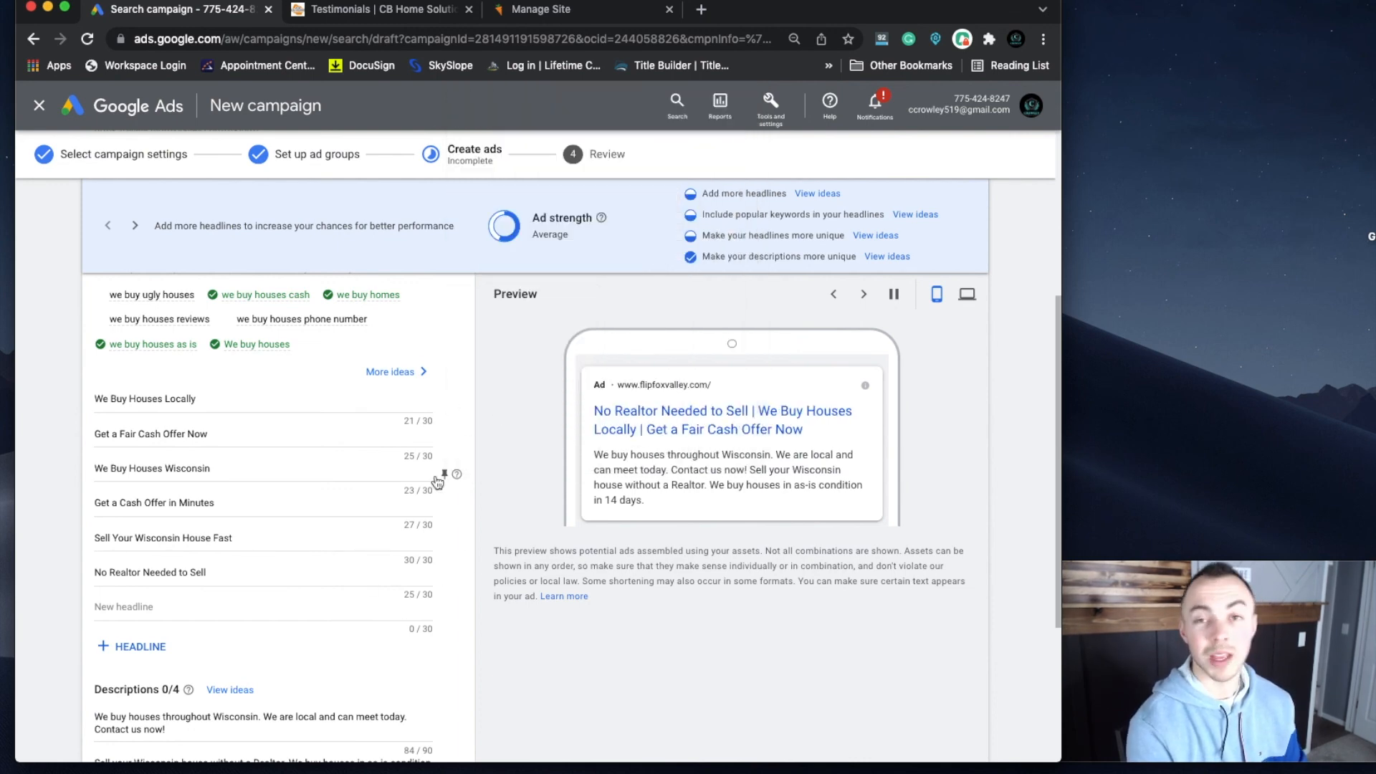
# Step: Finish the responsive search ad for the We Buy Houses ad group, save it, and continue to the campaign review
pyautogui.scroll(-4, 362, 448)
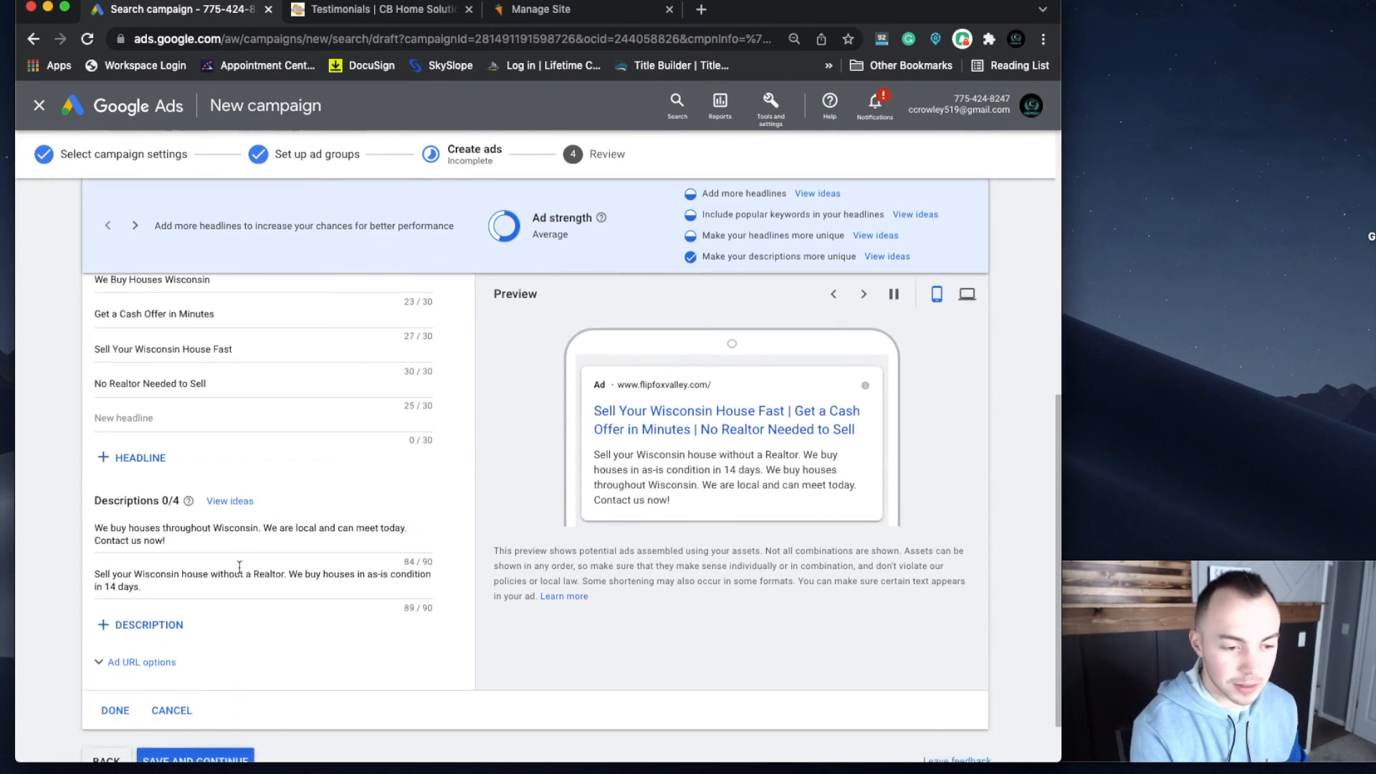
pyautogui.click(132, 657)
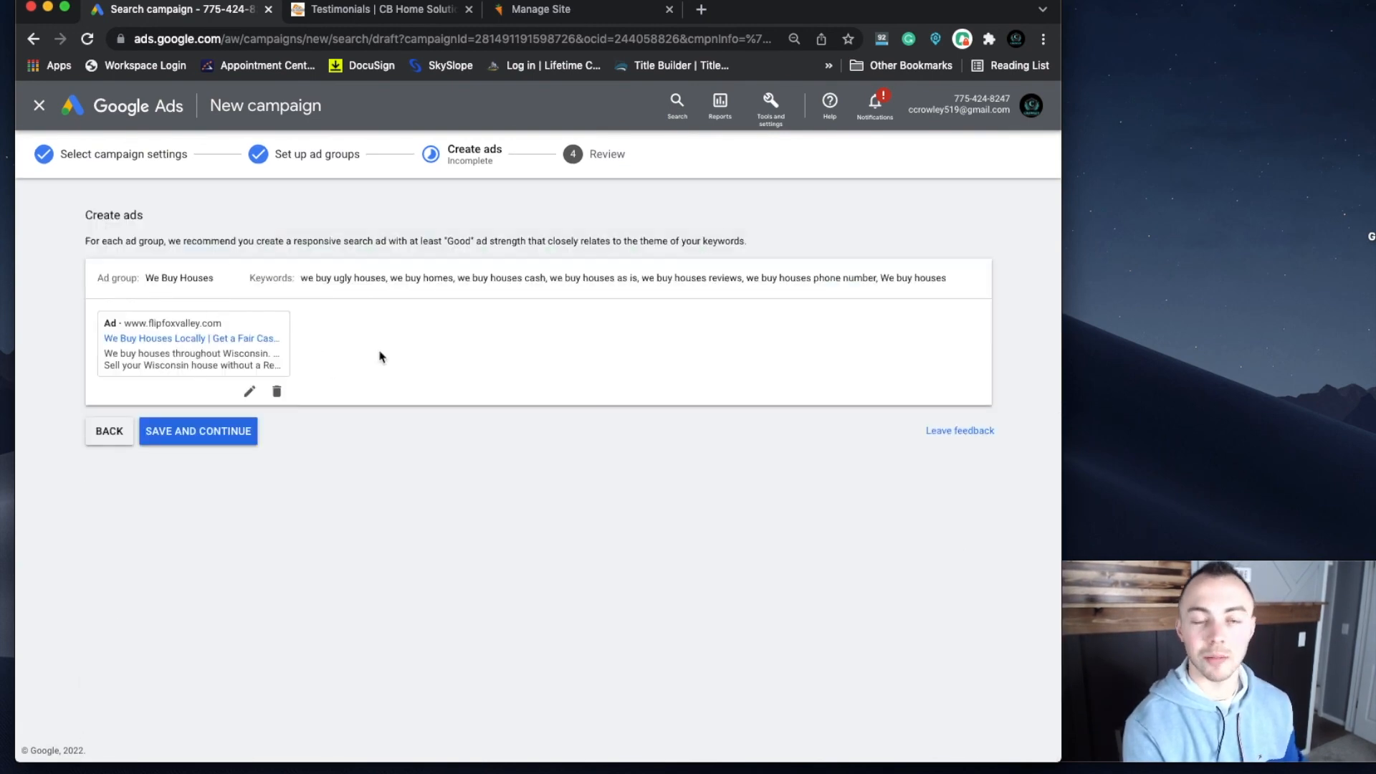
pyautogui.click(162, 433)
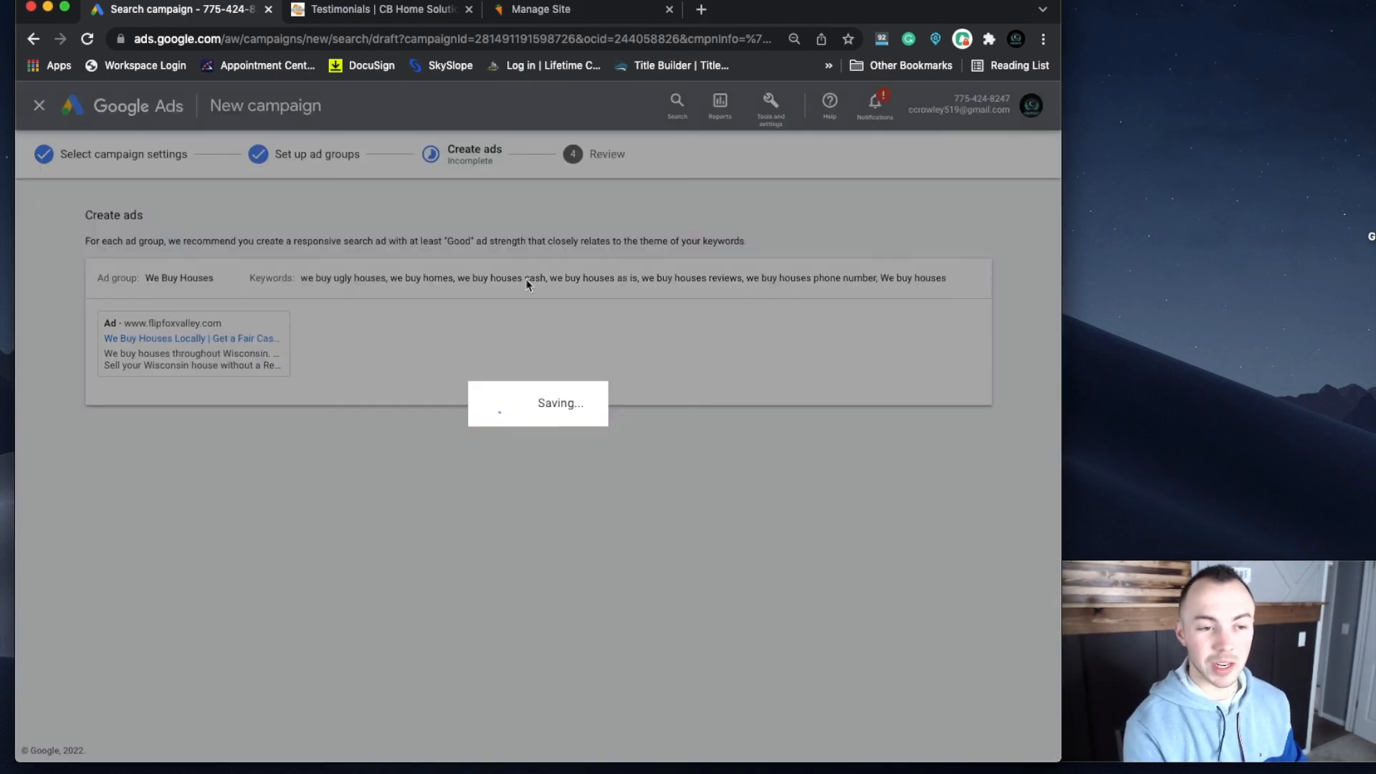